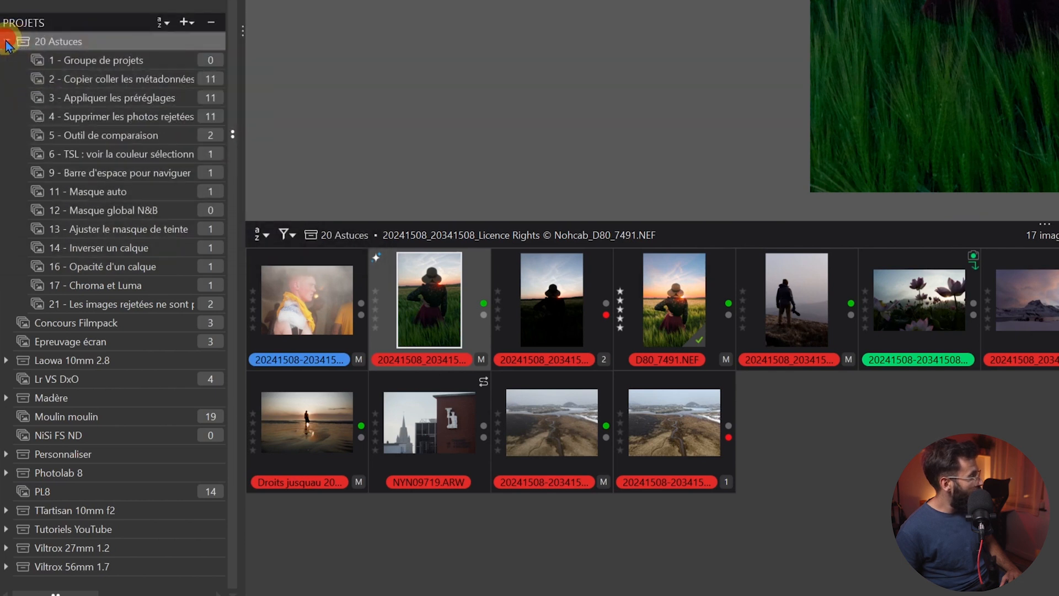
Create a new top-level project group named "Mes photos", without placing it inside the "20 Astuces" group.
click(6, 42)
click(5, 298)
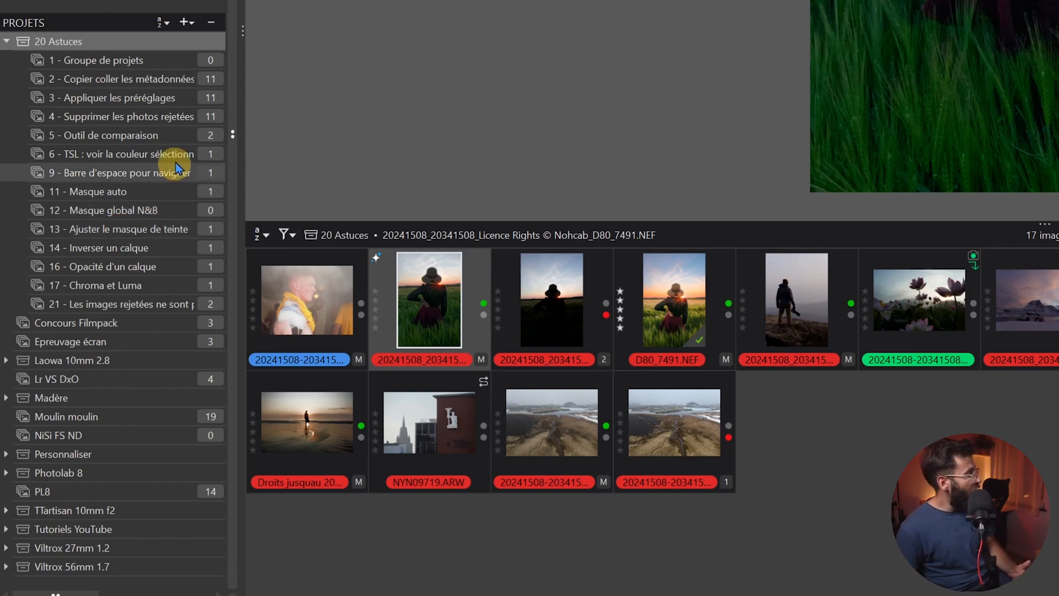
click(187, 24)
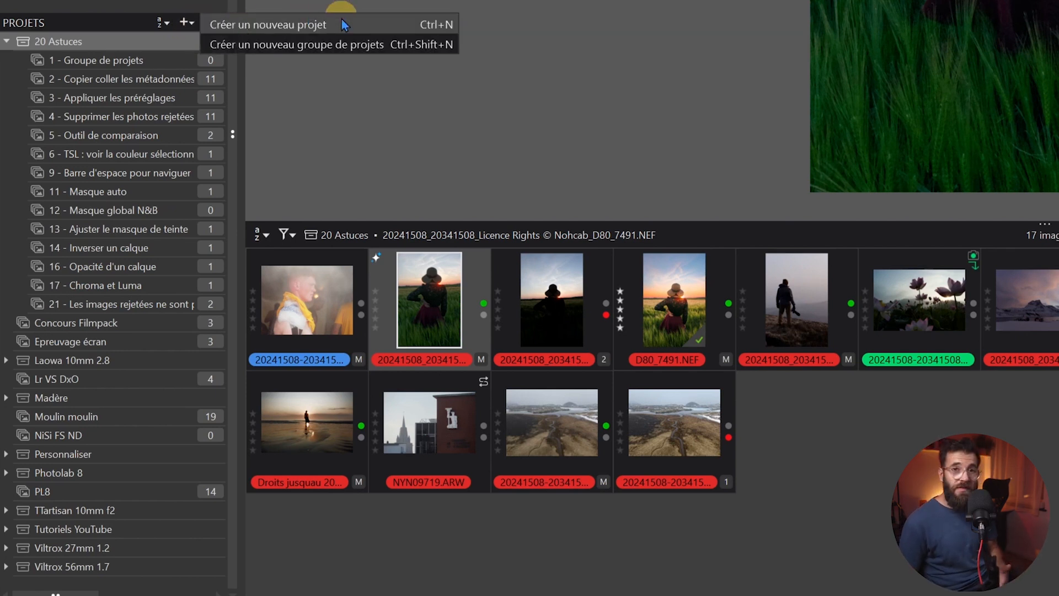
click(286, 46)
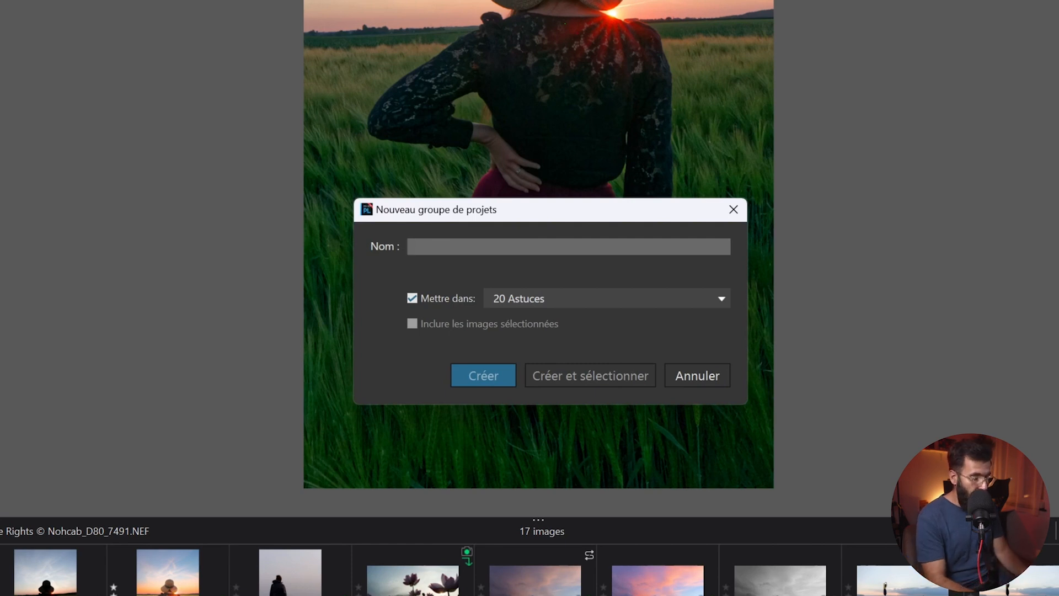
text(Mes photos)
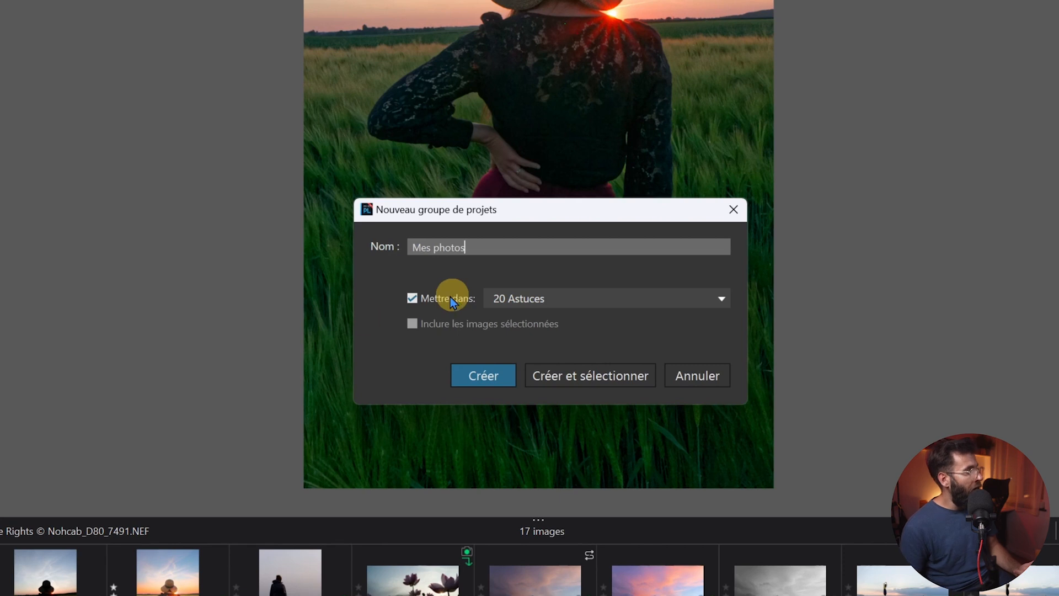
click(431, 298)
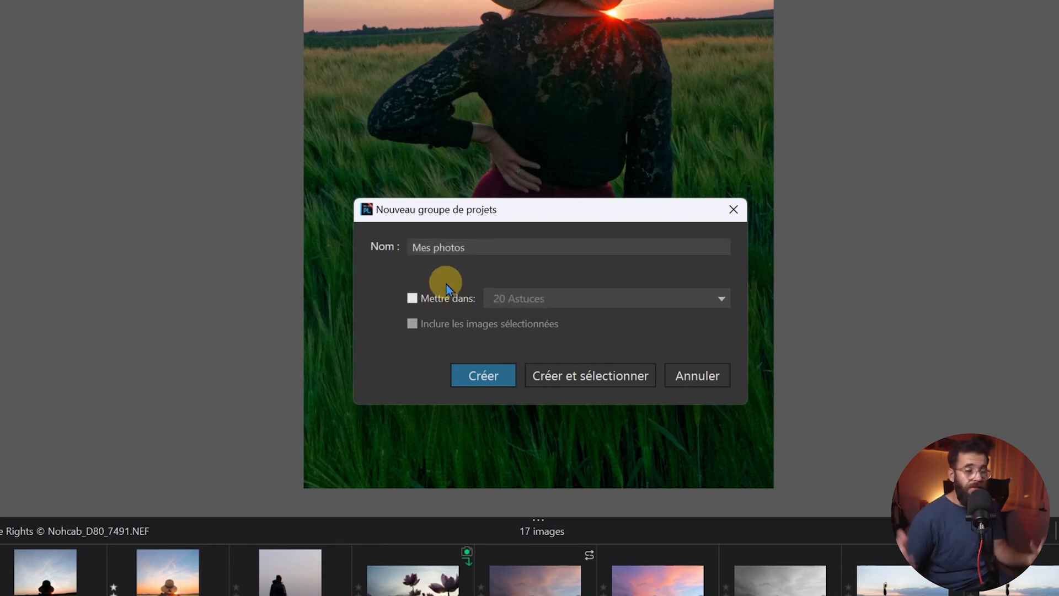
click(483, 380)
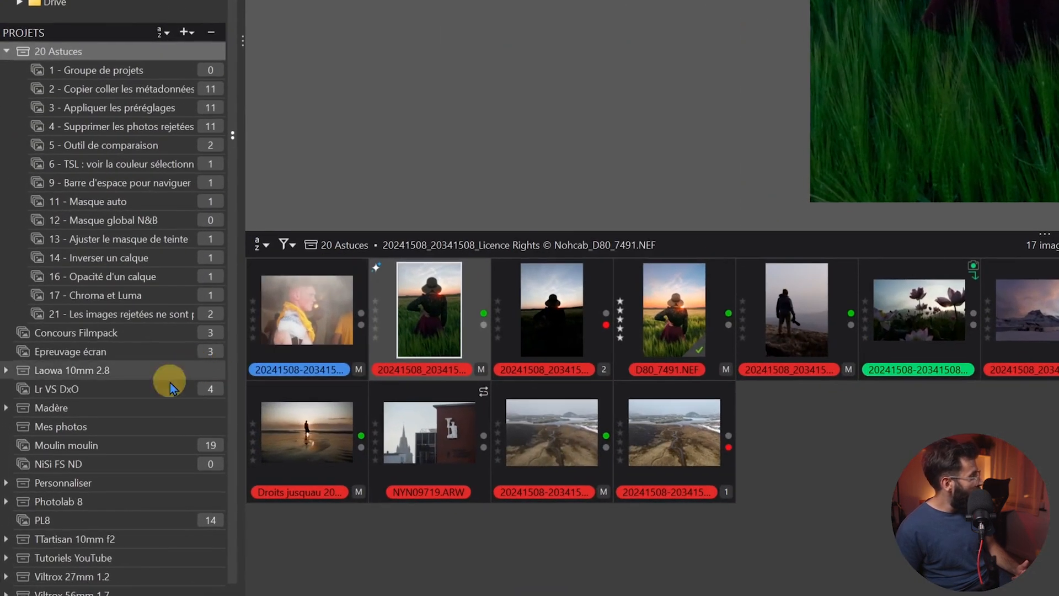
scroll(160, 395, down, 1)
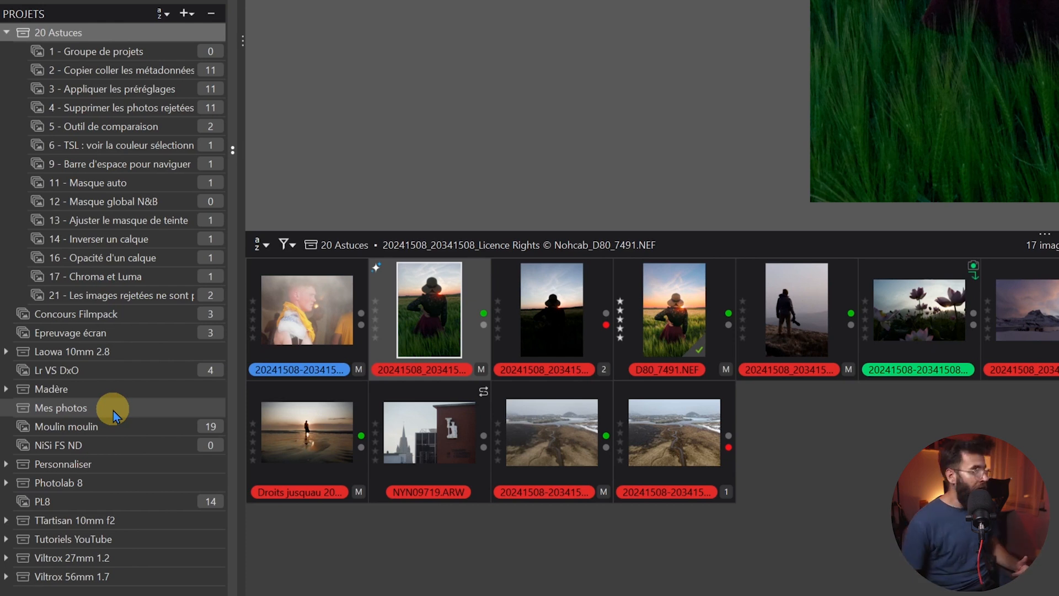
Create a project named "Mes photos de paysage" inside the "Mes photos" group and expand that group.
click(185, 14)
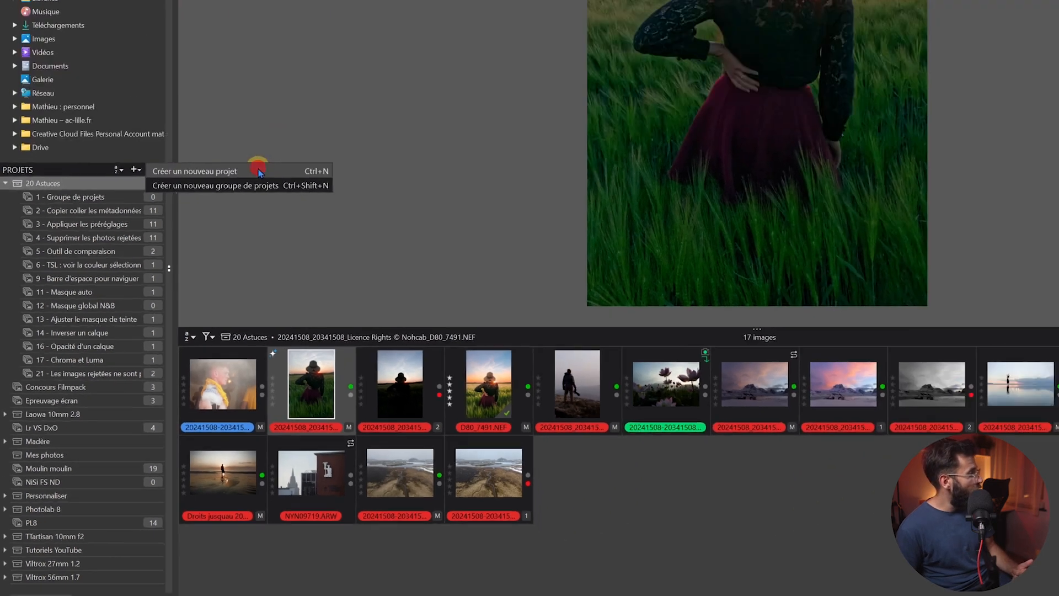
click(268, 16)
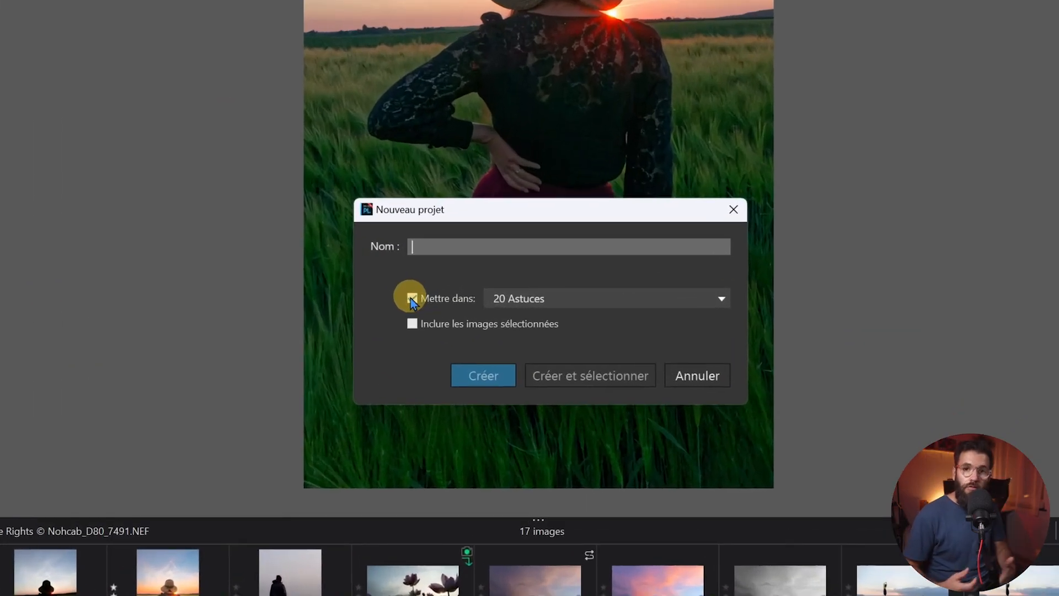
text(M)
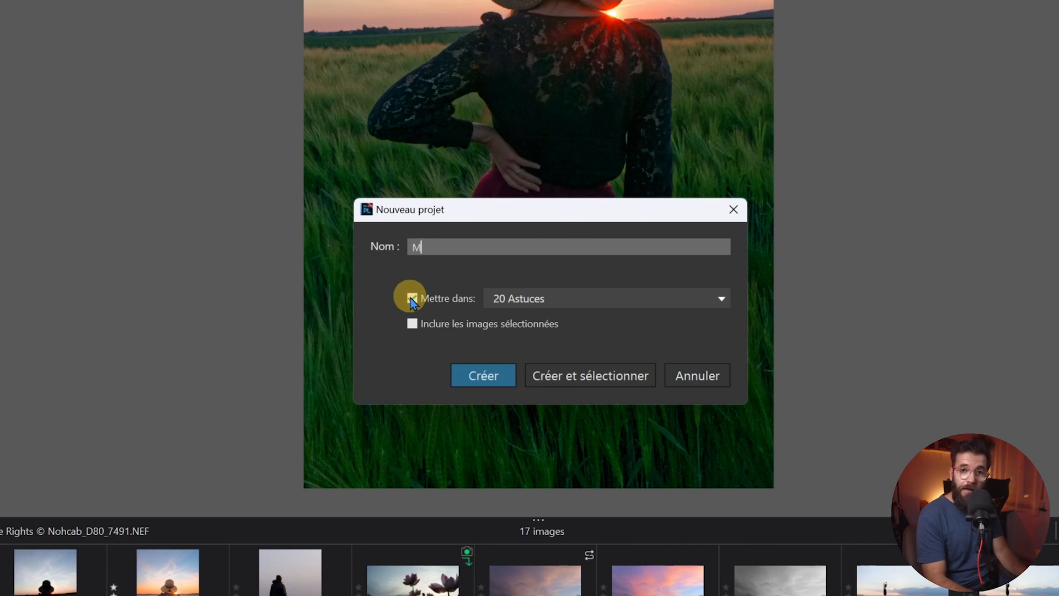
text(es photos de paus)
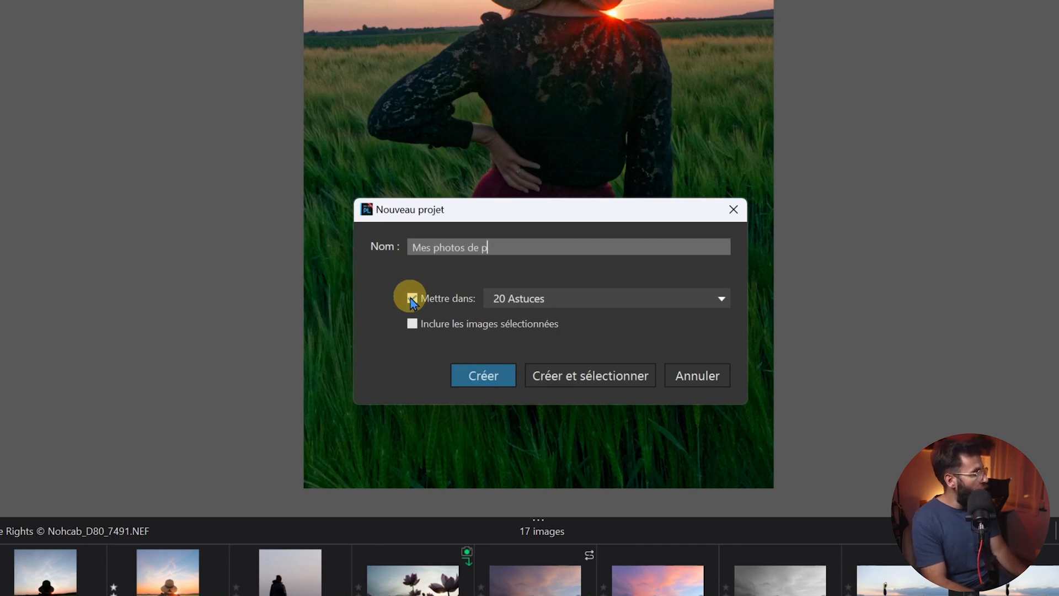
key(BackSpace)
key(BackSpace)
text(ysage)
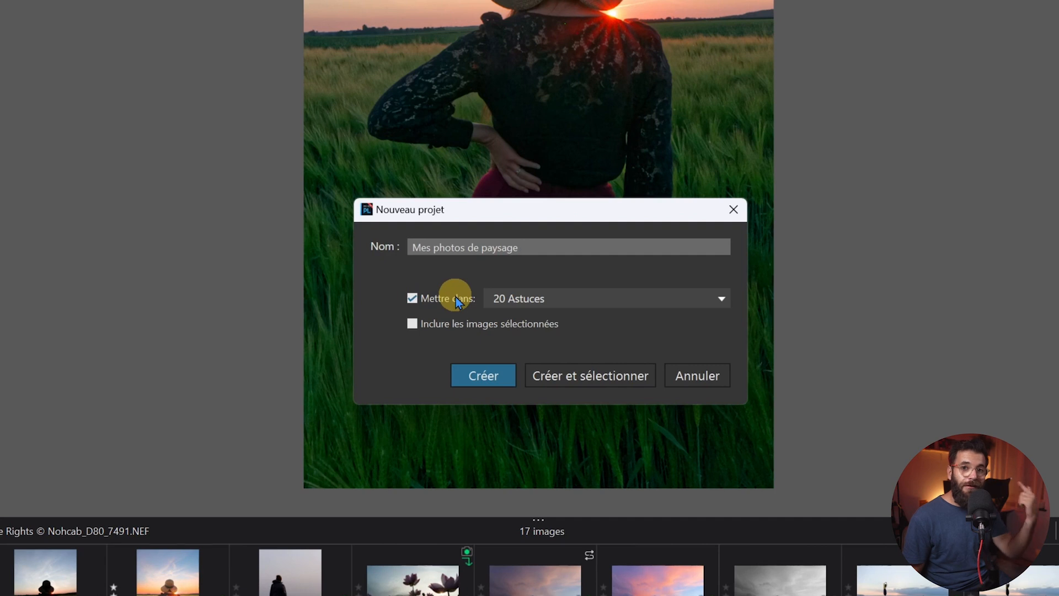
click(559, 300)
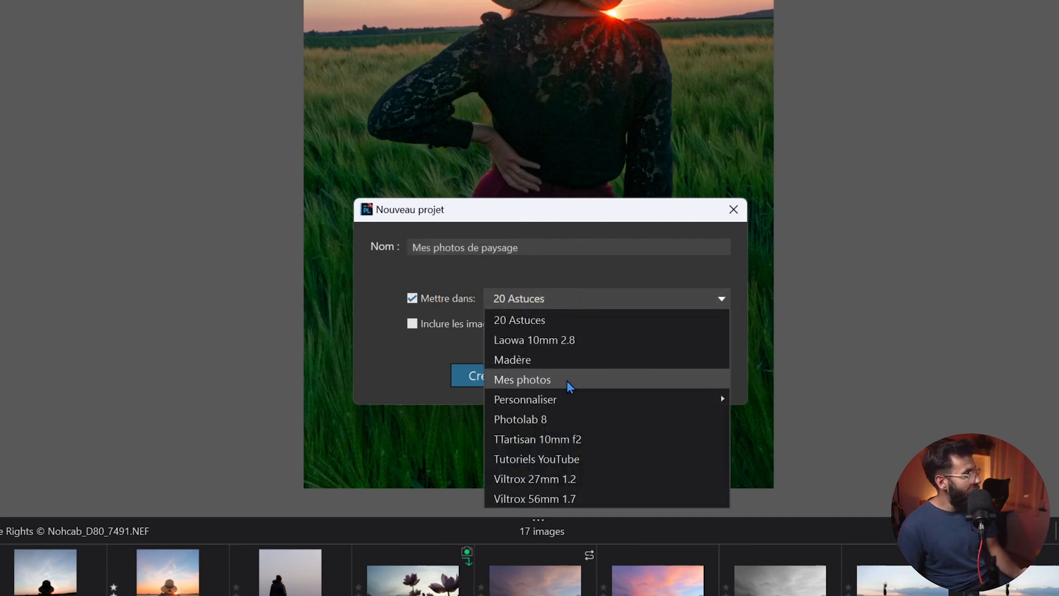
click(569, 381)
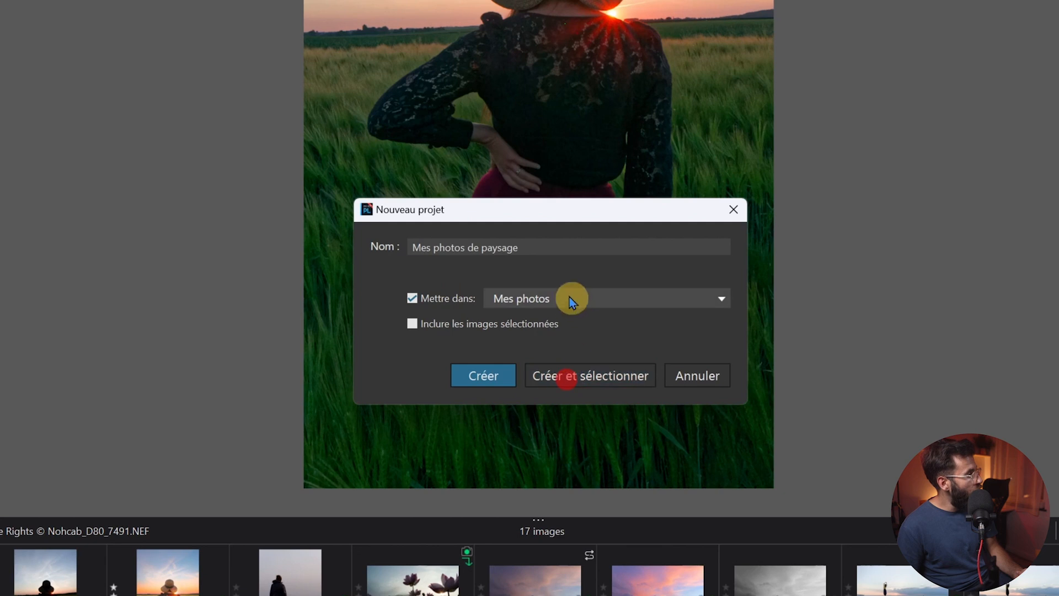
click(481, 381)
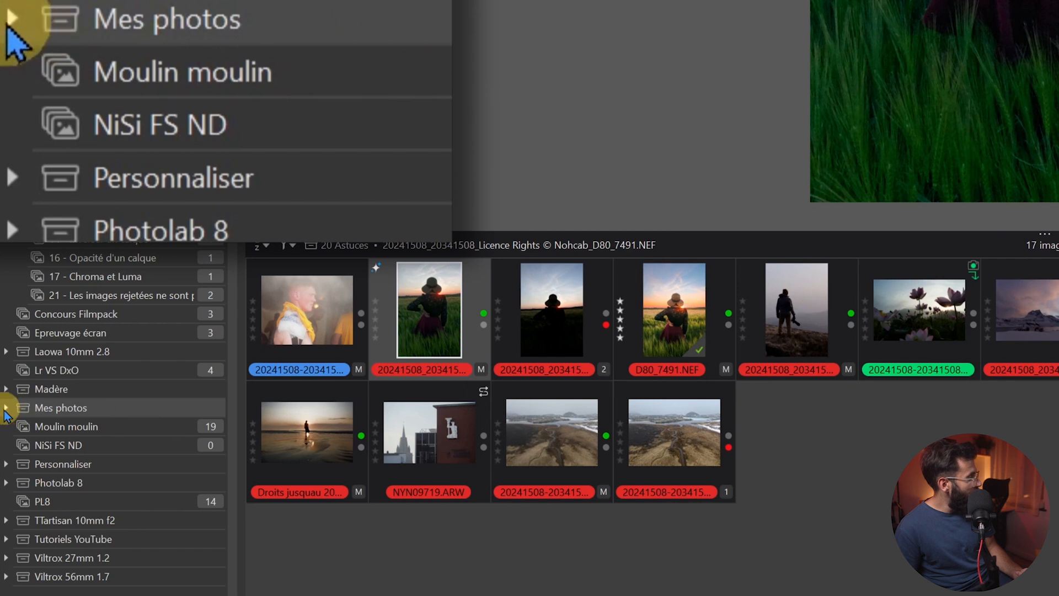
click(6, 408)
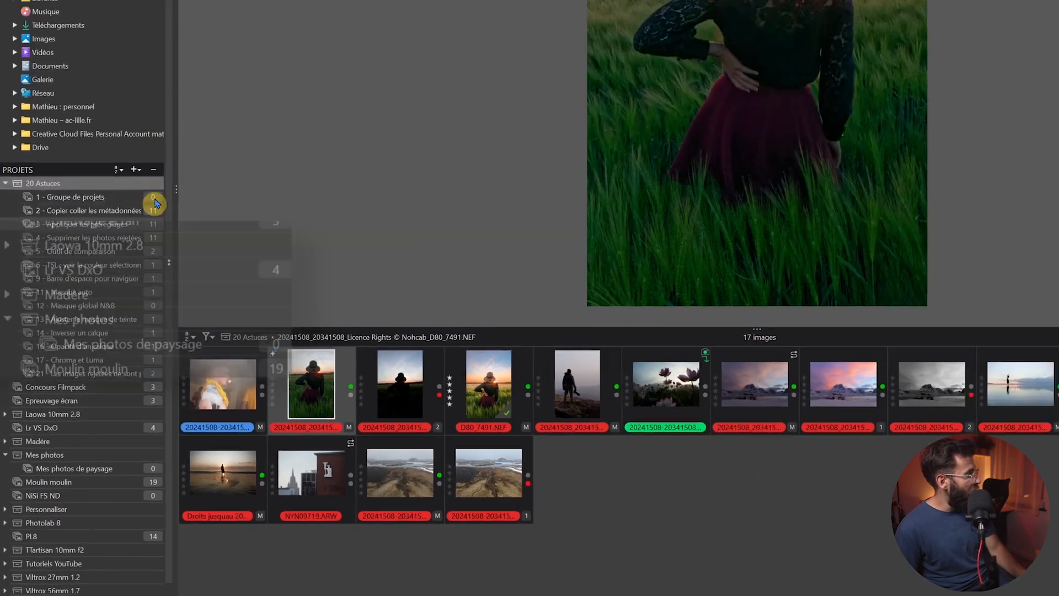
Create a project named "Mes photos de portrait" inside the "Mes photos" group.
click(135, 170)
click(232, 198)
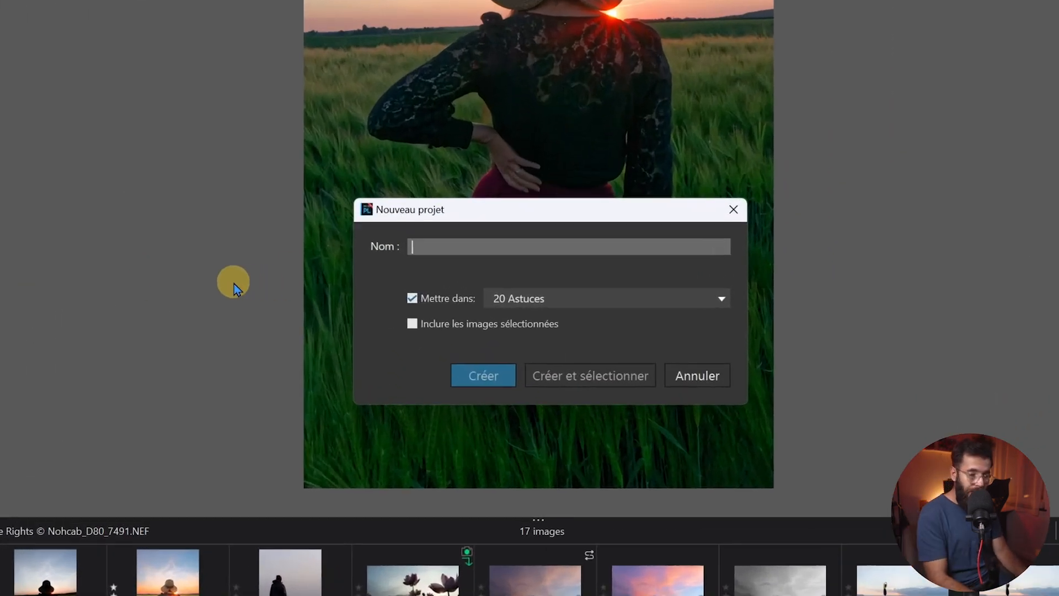
text(Mes)
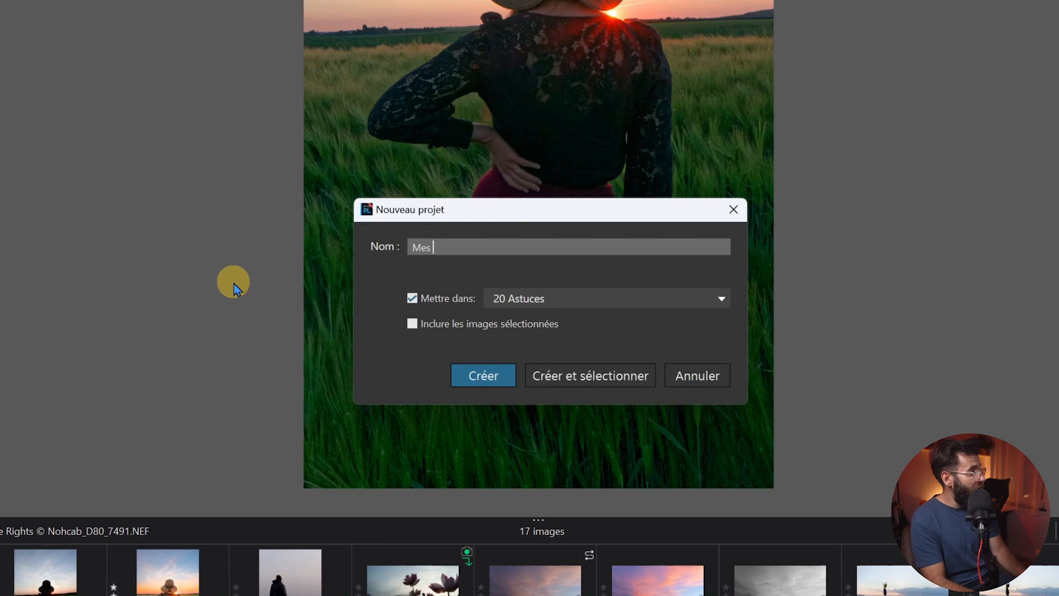
text( photos de portrait)
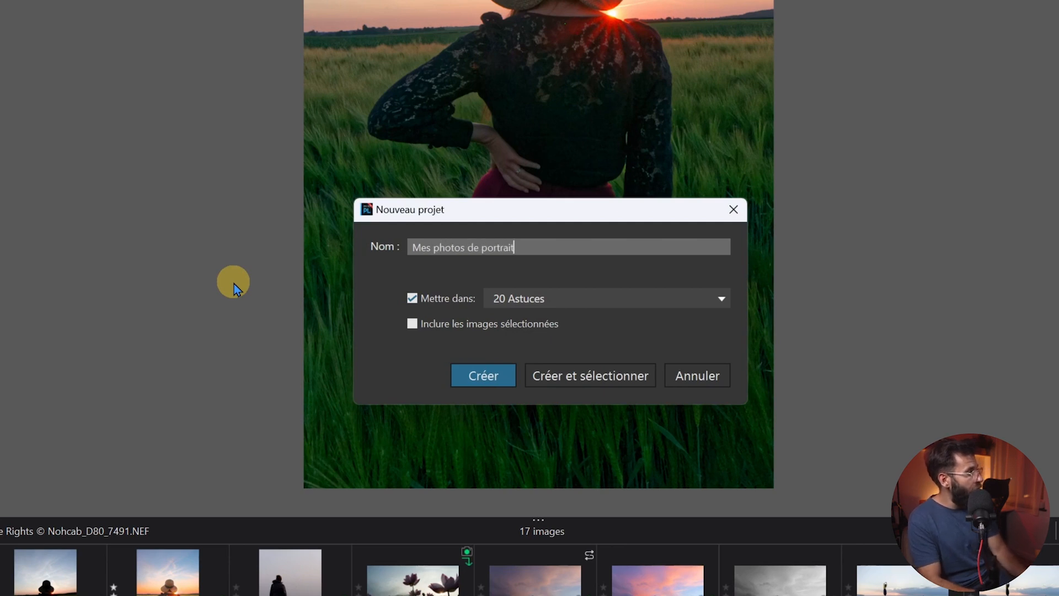
click(555, 298)
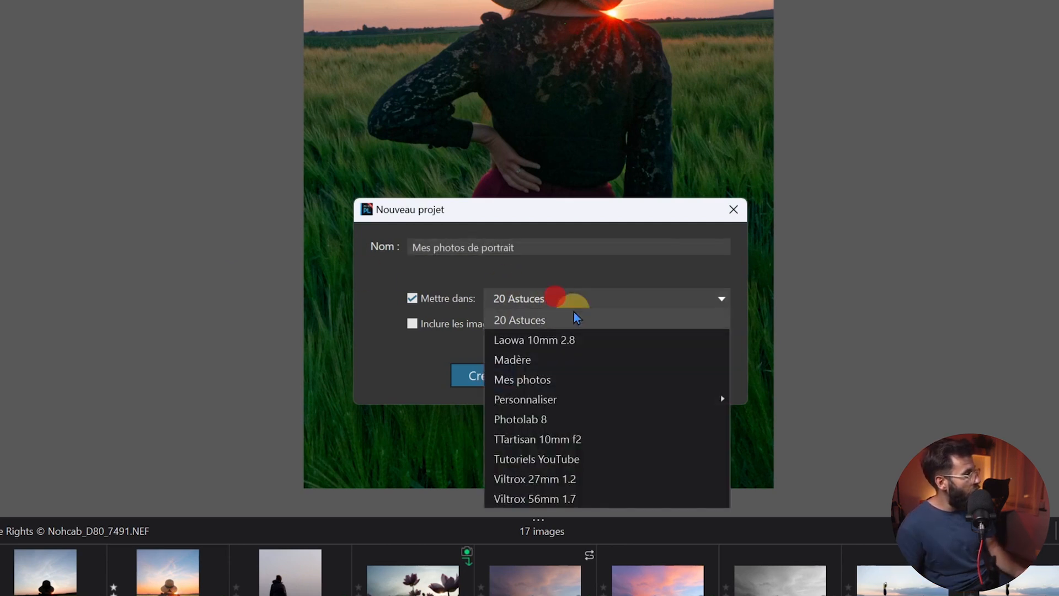
click(583, 379)
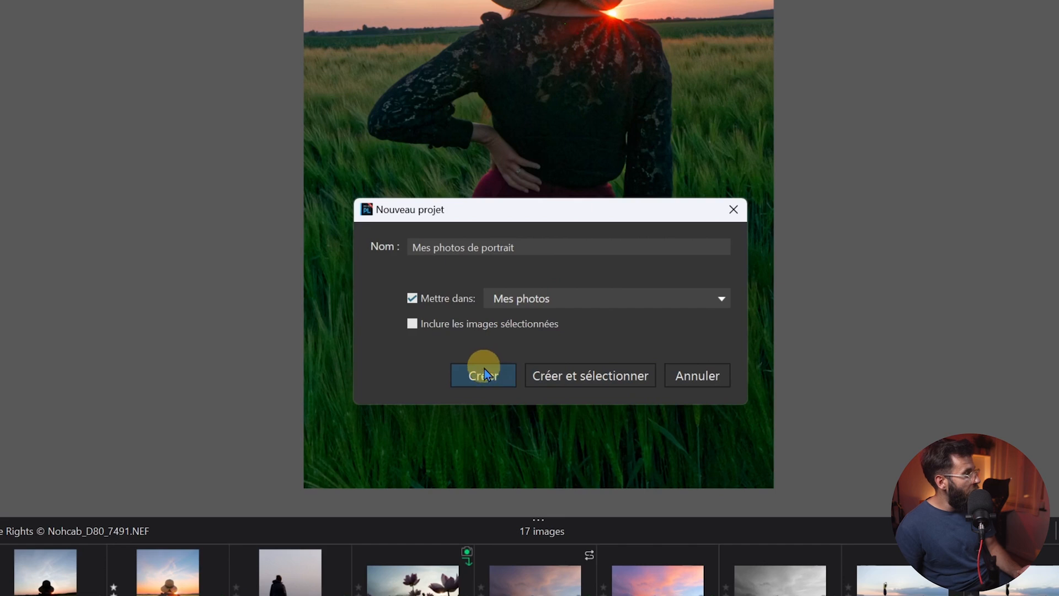
click(486, 376)
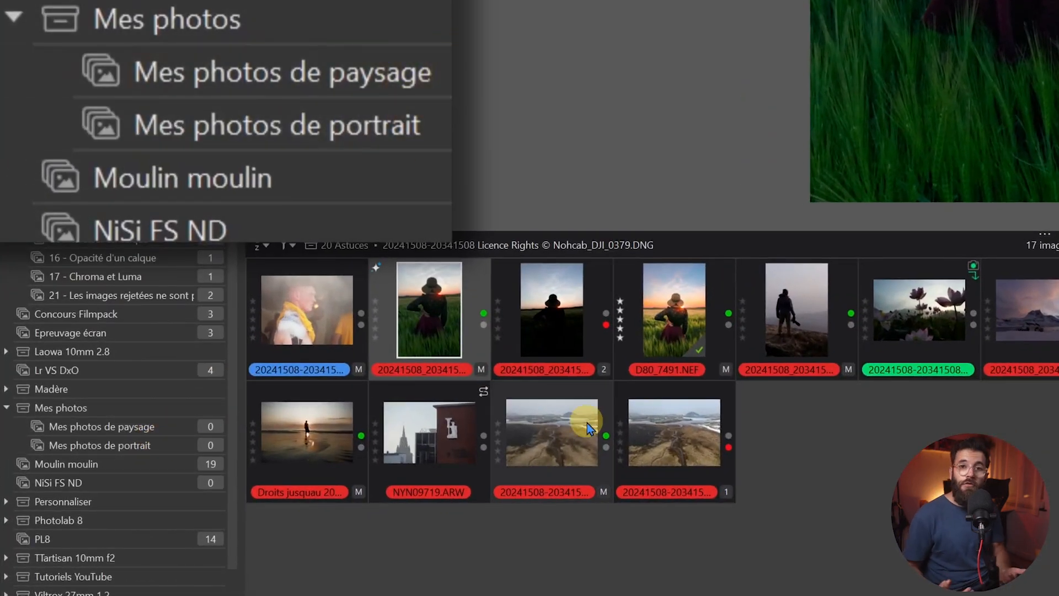
Copy the metadata of the photo of the woman in the wheat field, the first image in the "2 - Copier coller les métadonnées" project.
mouse_move(589, 428)
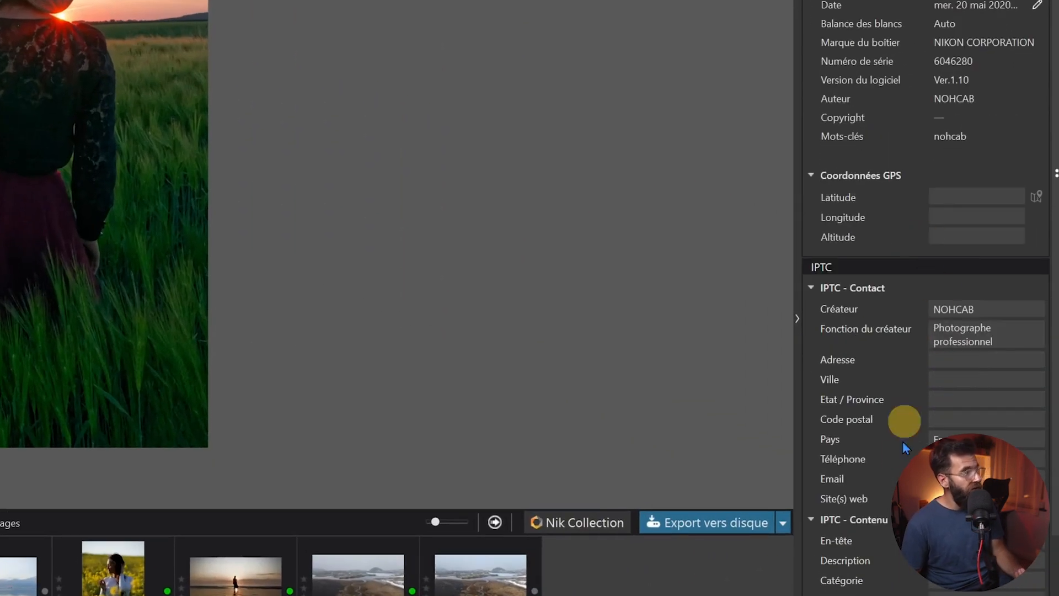
scroll(920, 343, down, 3)
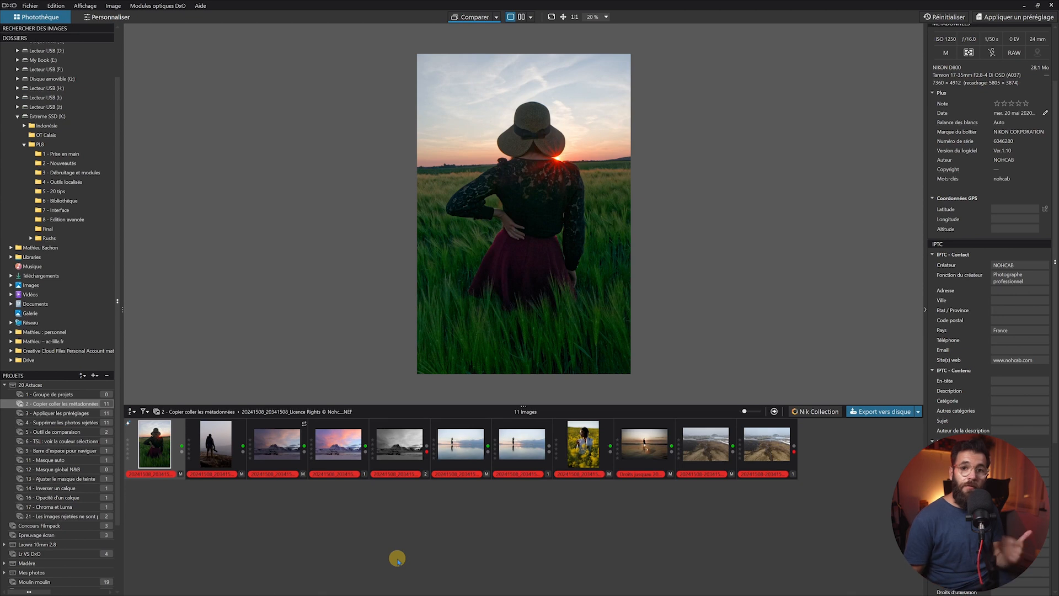
click(157, 446)
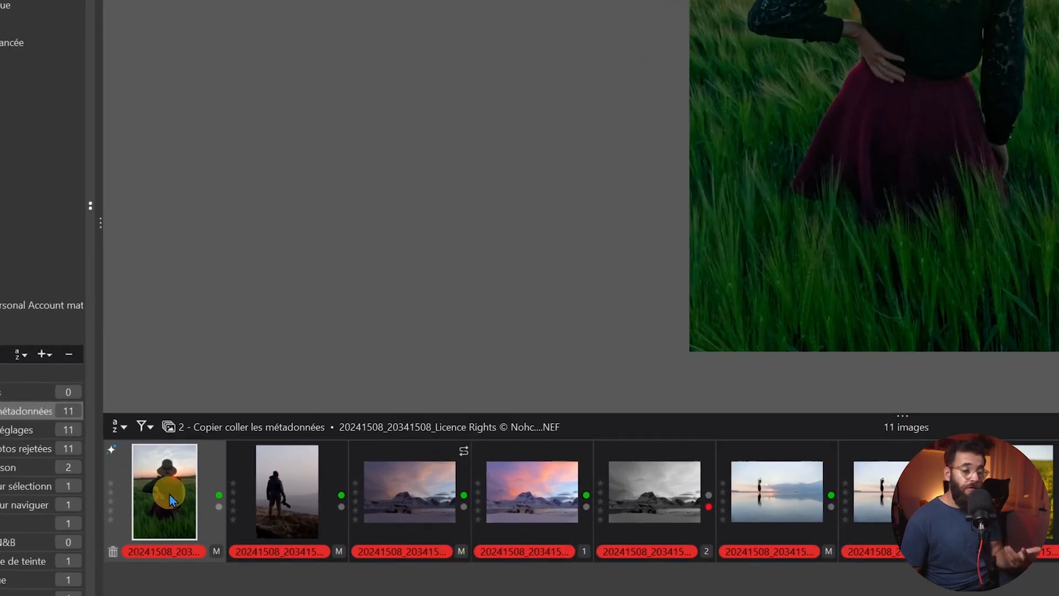
right_click(170, 495)
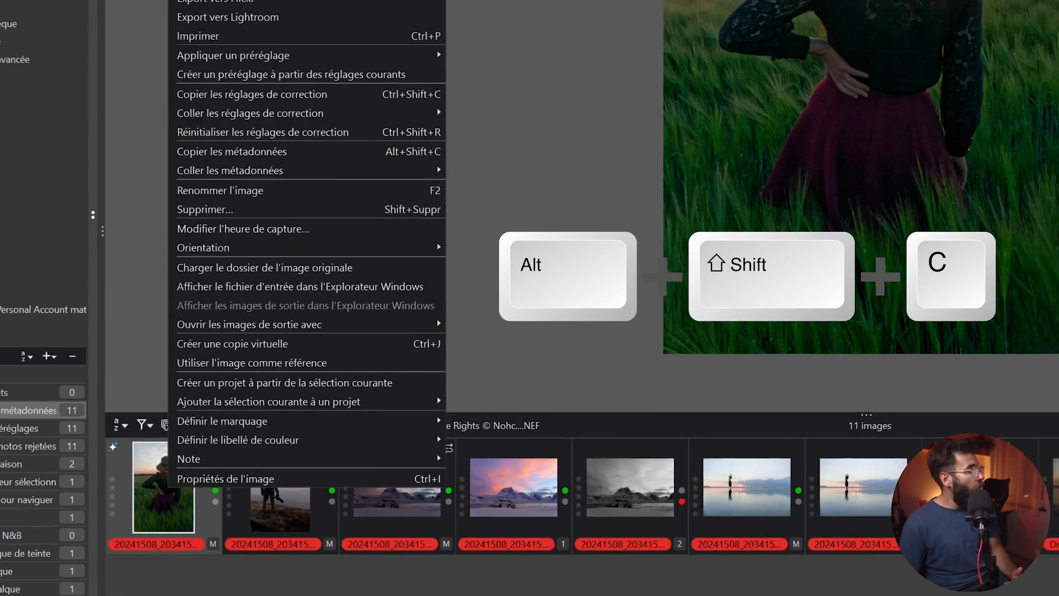
click(319, 141)
click(114, 6)
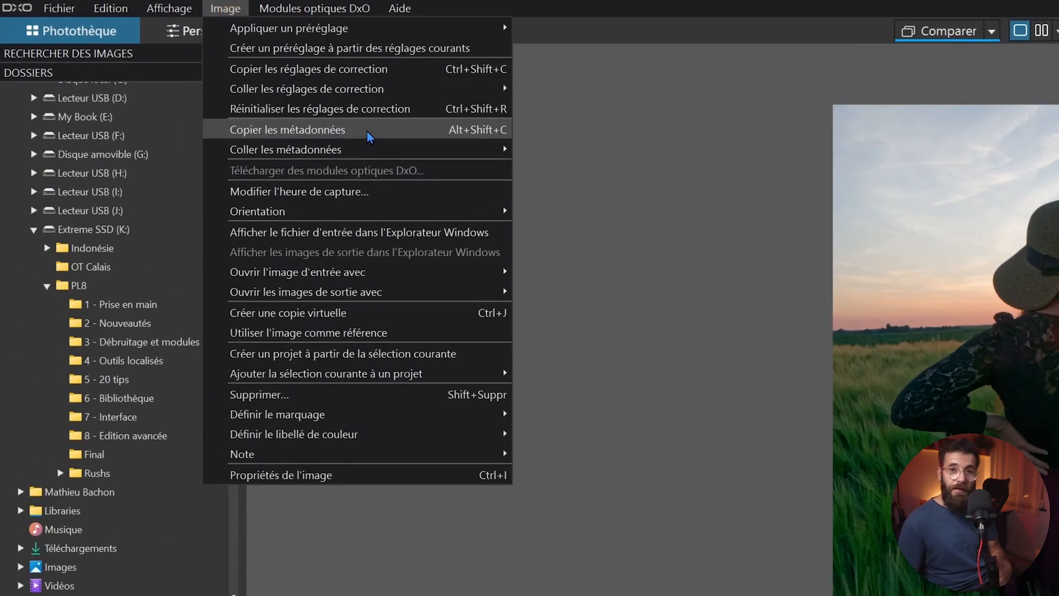
click(368, 132)
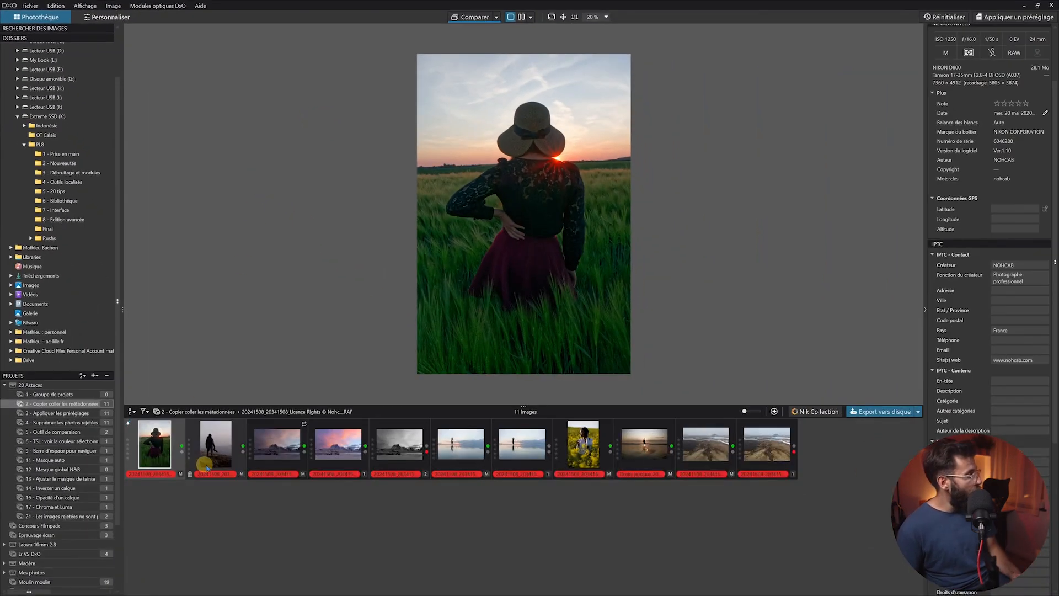
Select all the other photos in the project, from the man holding a camera through the last coastal landscape.
click(220, 450)
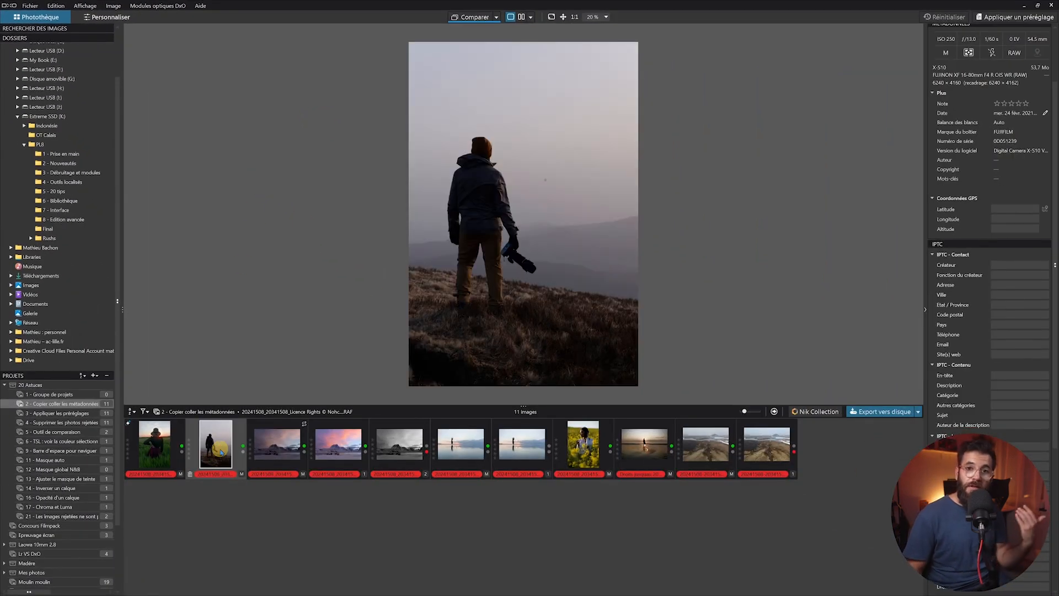
click(227, 444)
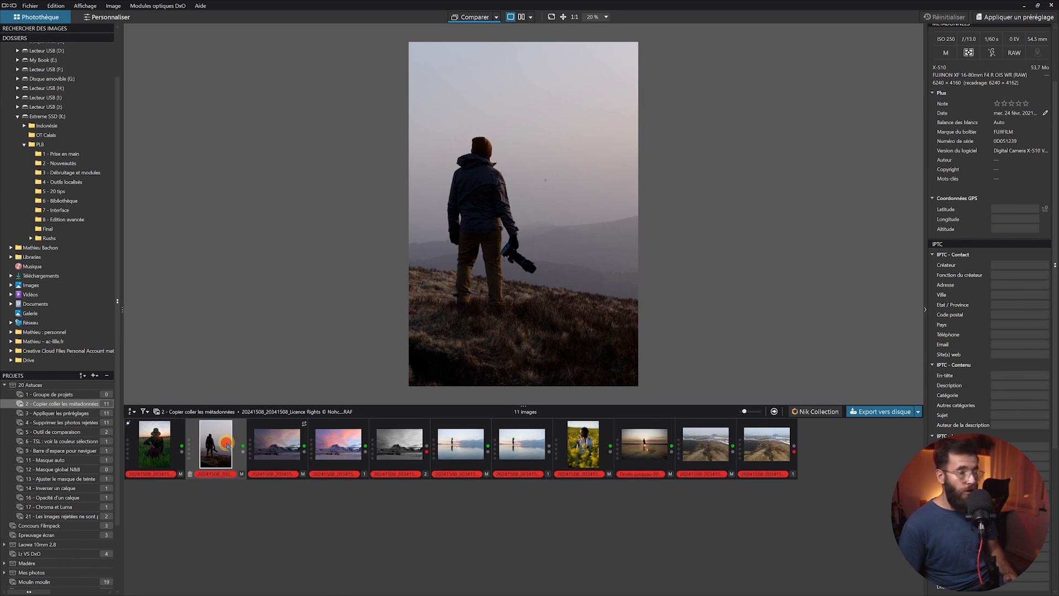
shift+click(761, 445)
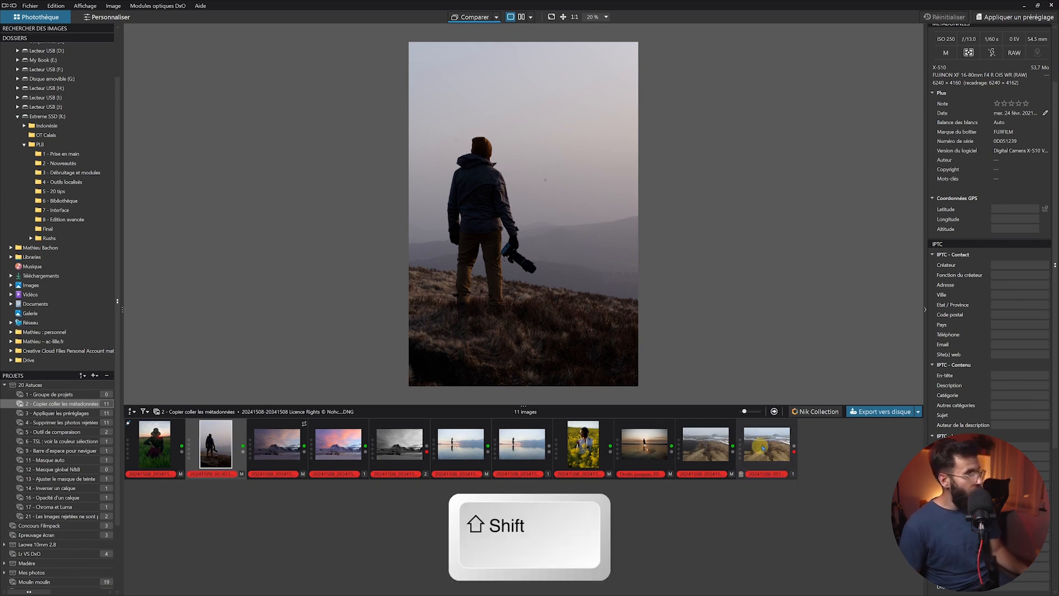
shift+click(783, 449)
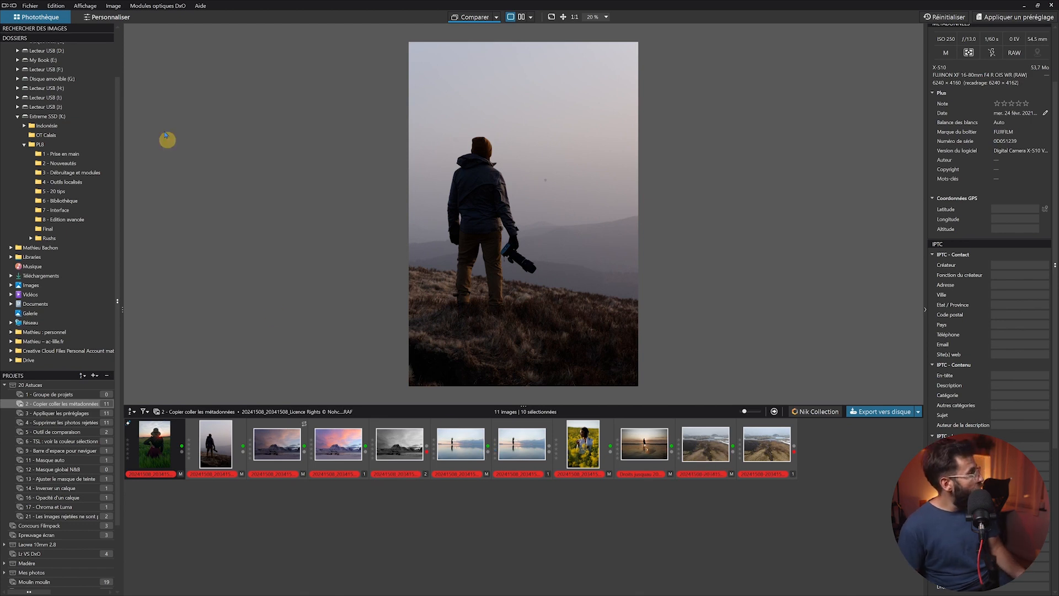
Paste the copied metadata onto the selected photos with every metadata field included, using the selective metadata paste, and deselect them.
click(113, 7)
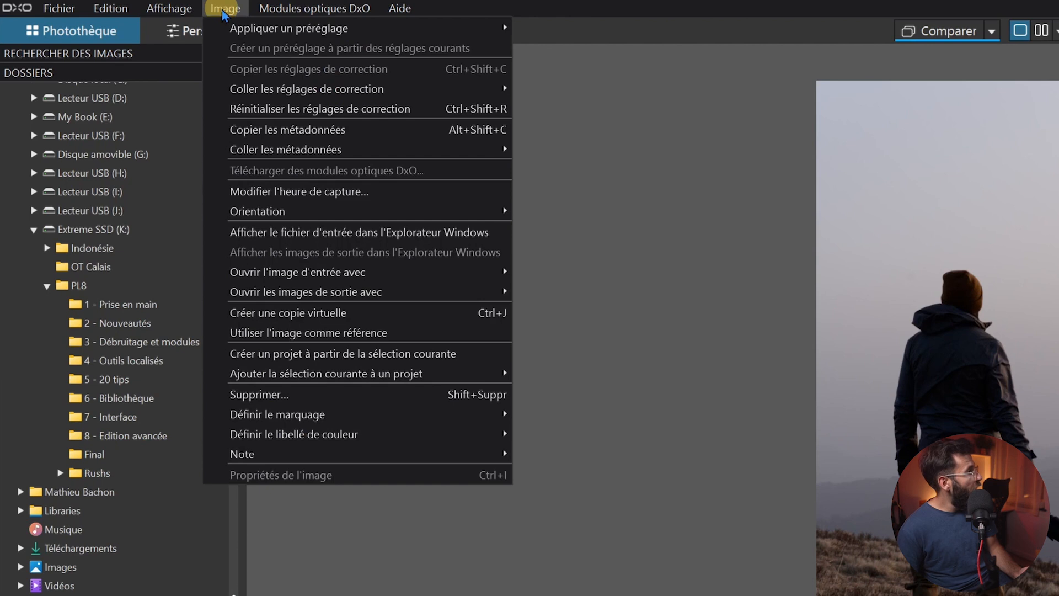
mouse_move(321, 149)
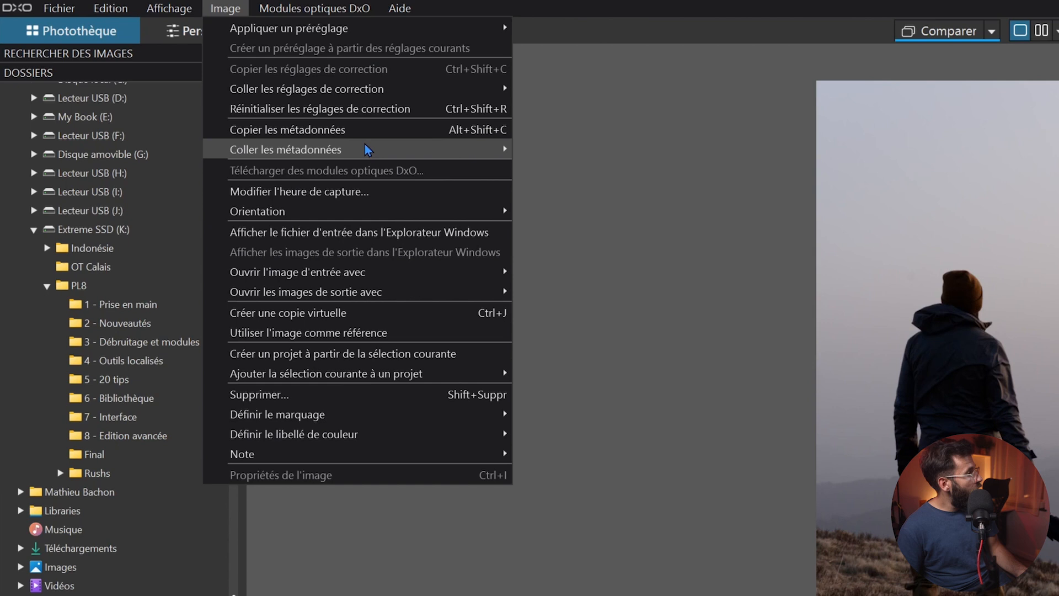
click(750, 152)
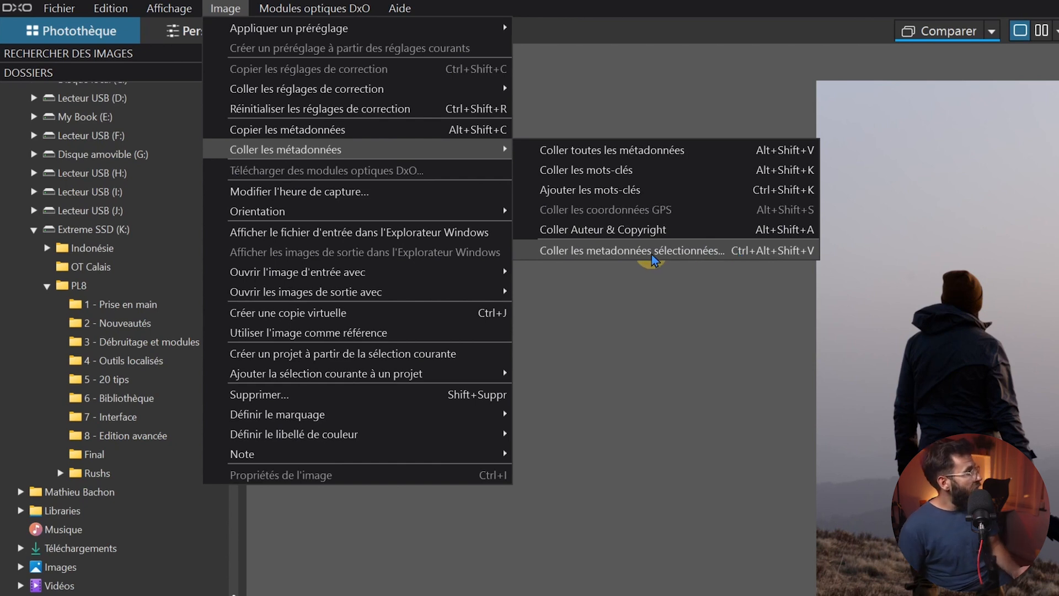
click(714, 251)
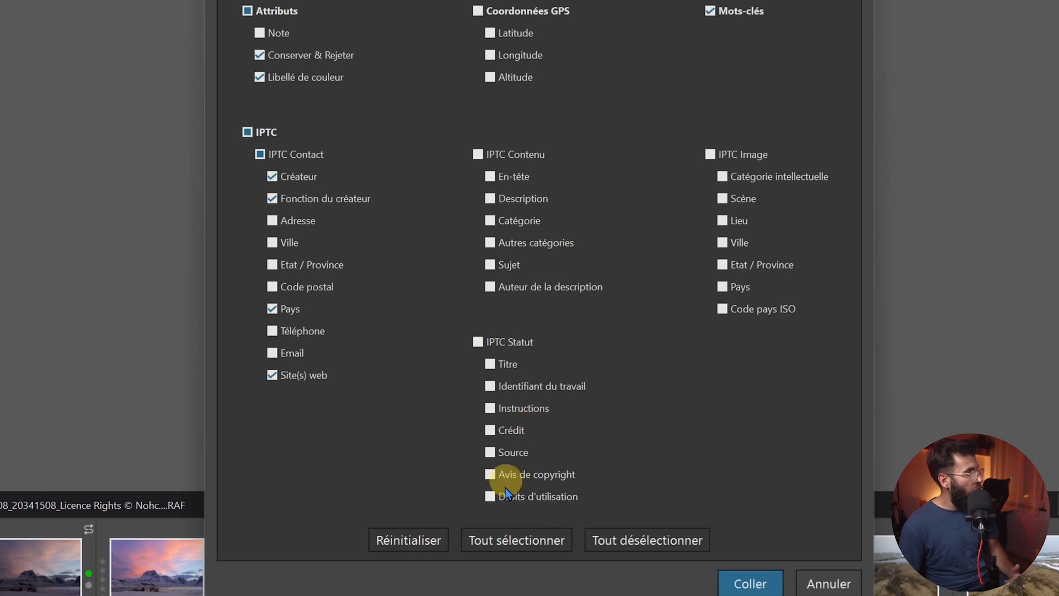
click(502, 540)
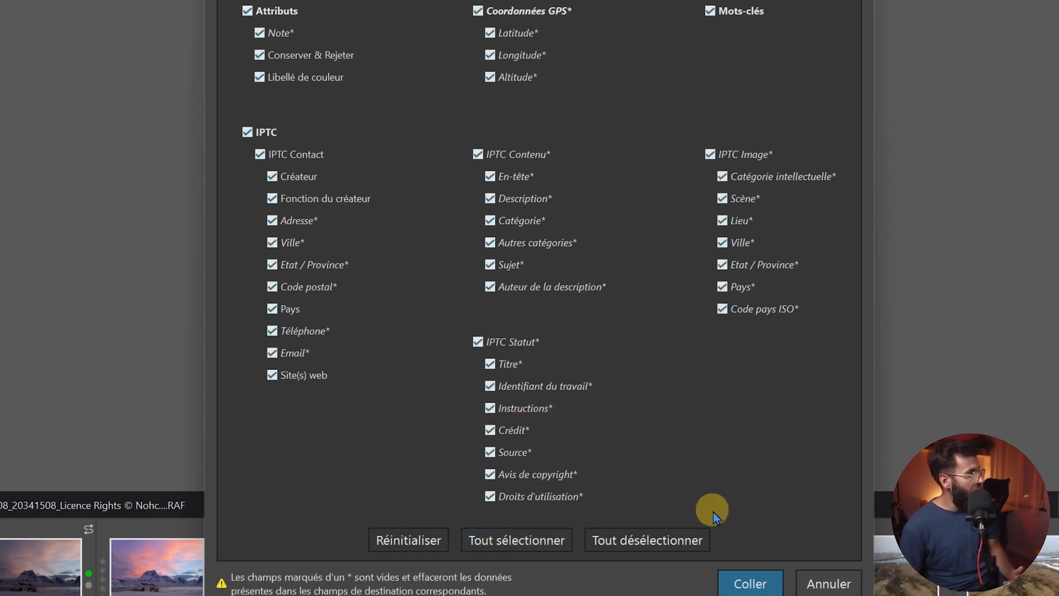
click(750, 584)
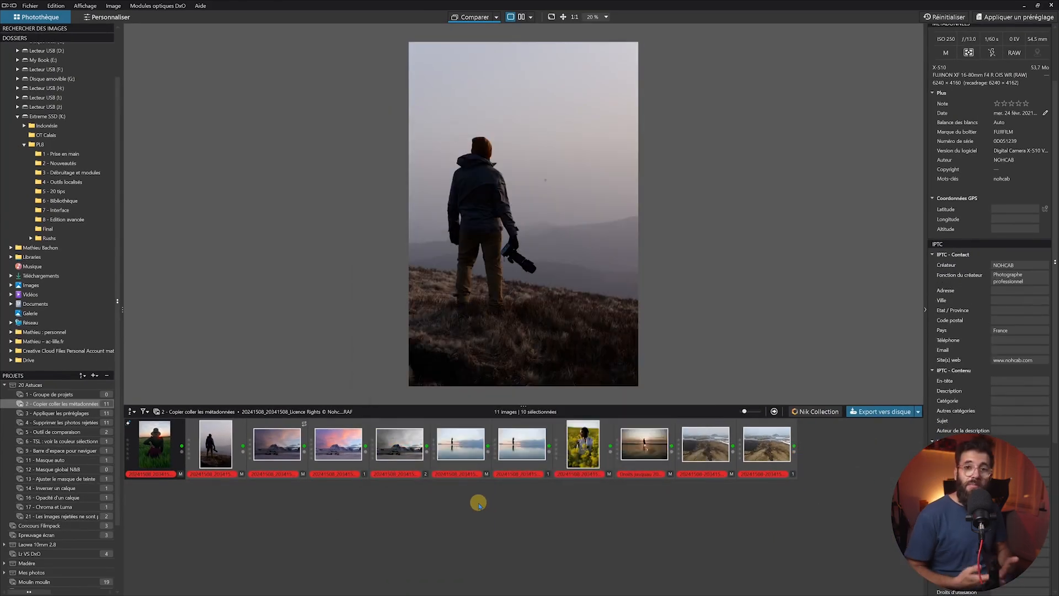
click(643, 540)
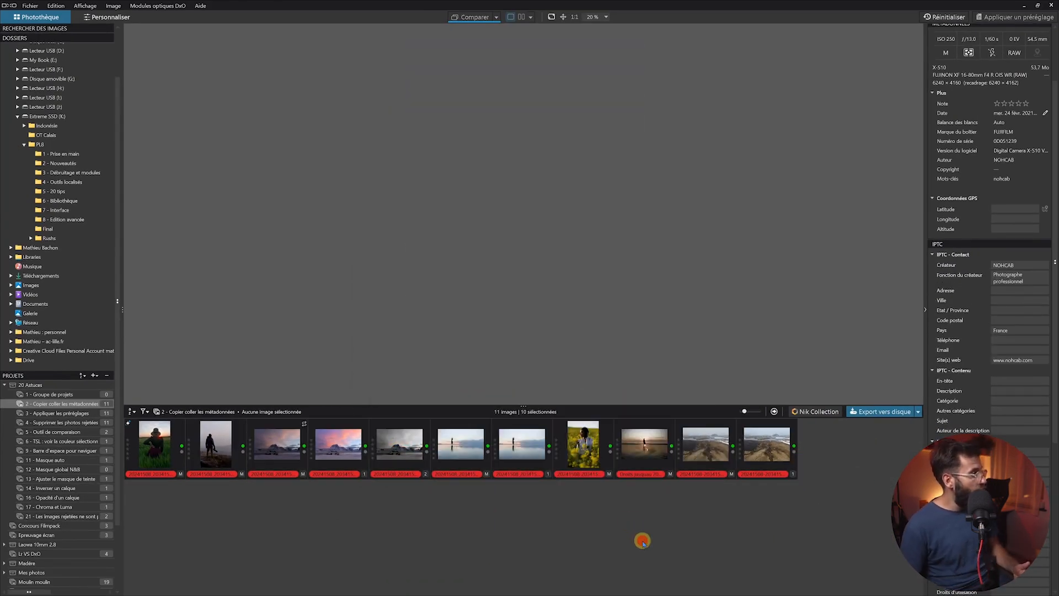
Apply the "5 - Noir & Blanc" preset to the snowy mountain's virtual copy 2 and the last coastal landscape in "3 - Appliquer les préréglages".
click(604, 451)
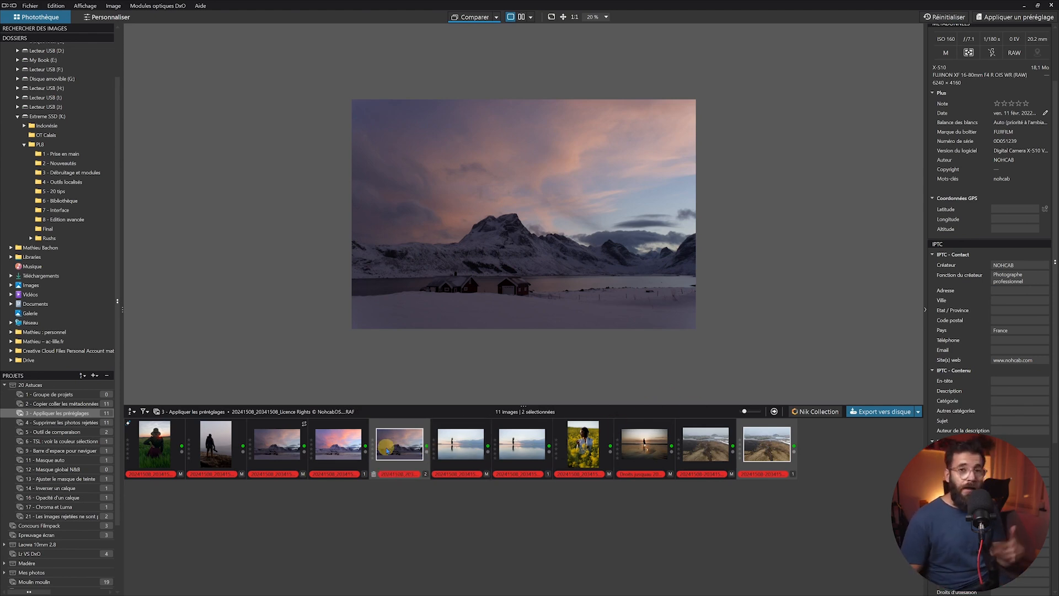
mouse_move(774, 456)
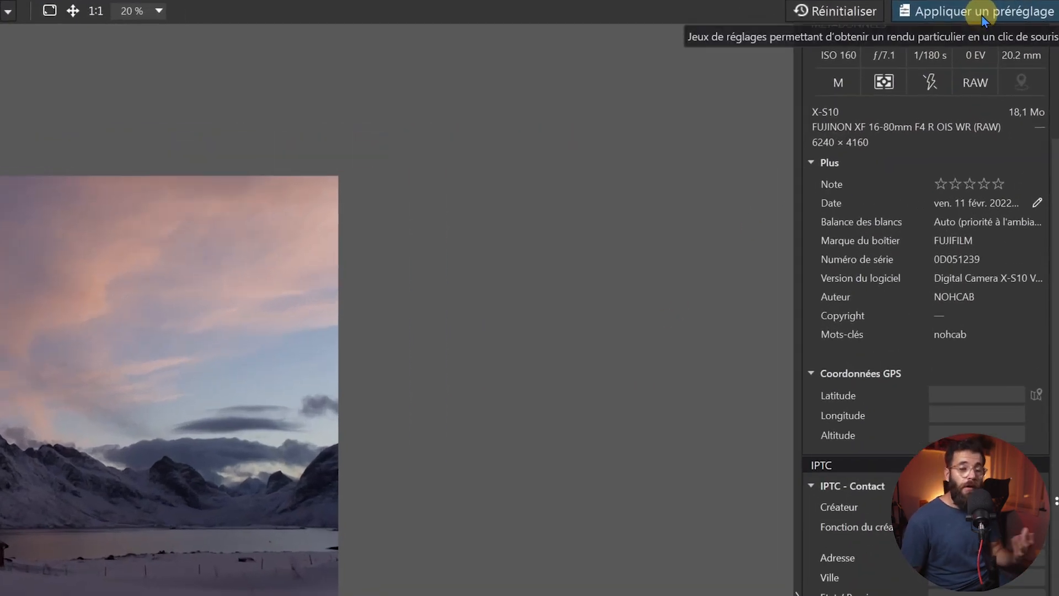
click(984, 20)
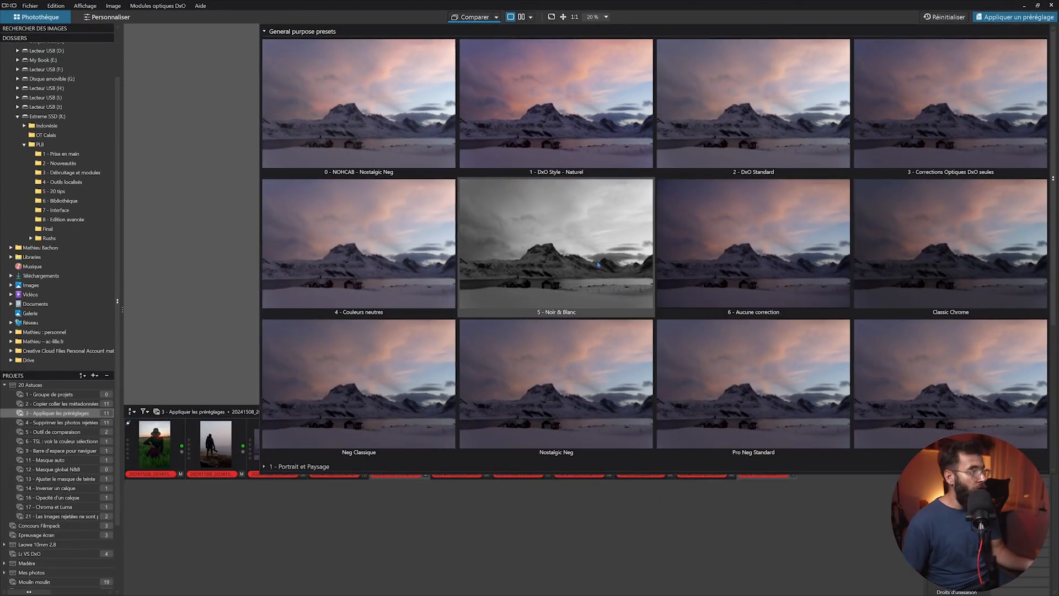
click(575, 263)
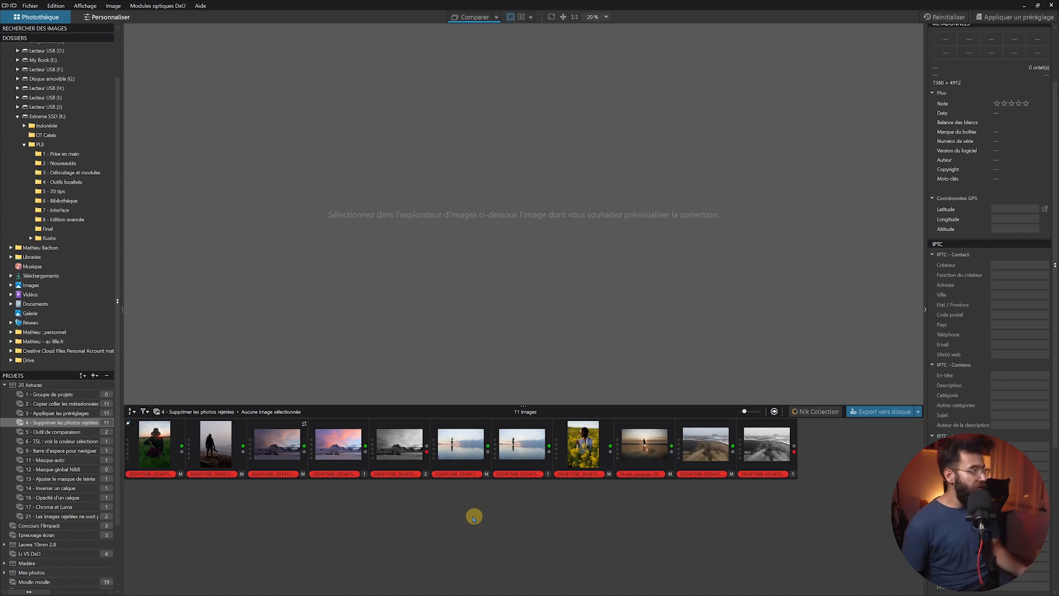
Examine the selection status and marking options of the black-and-white mountain photo in "4 - Supprimer les photos rejetées".
click(393, 454)
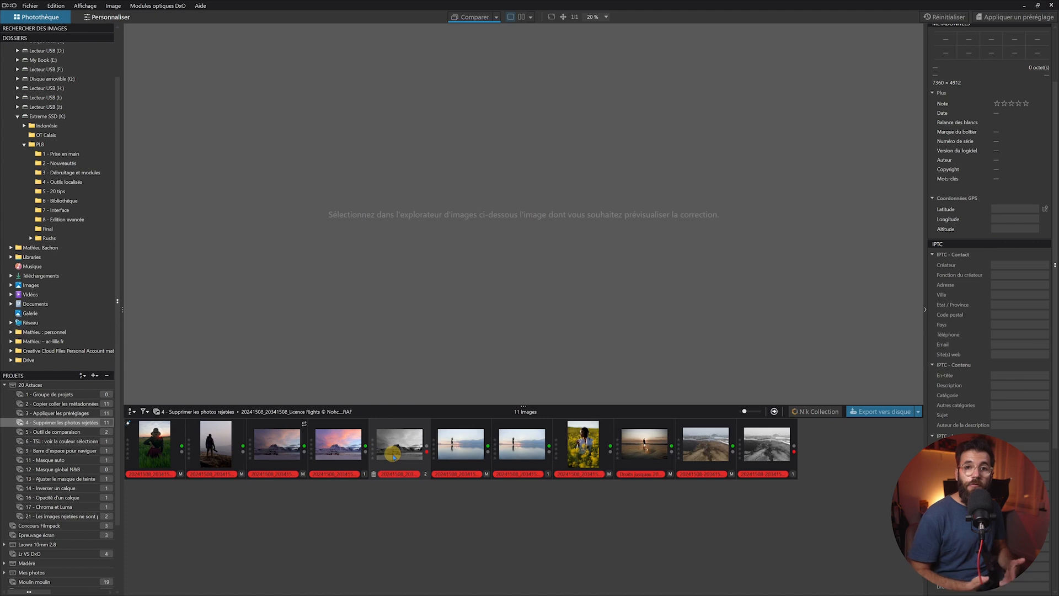
mouse_move(394, 456)
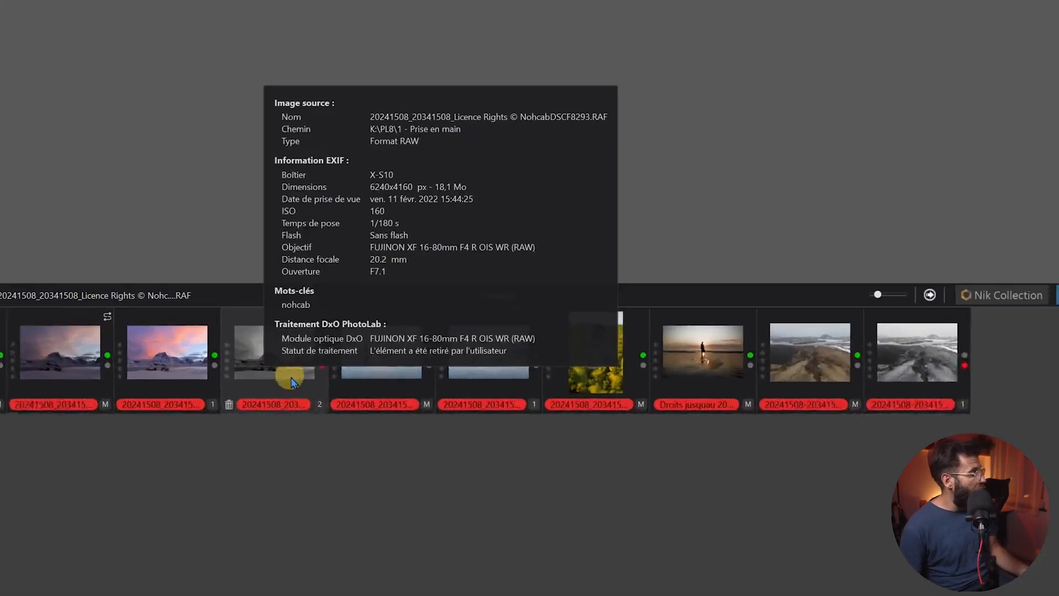
click(414, 513)
click(283, 345)
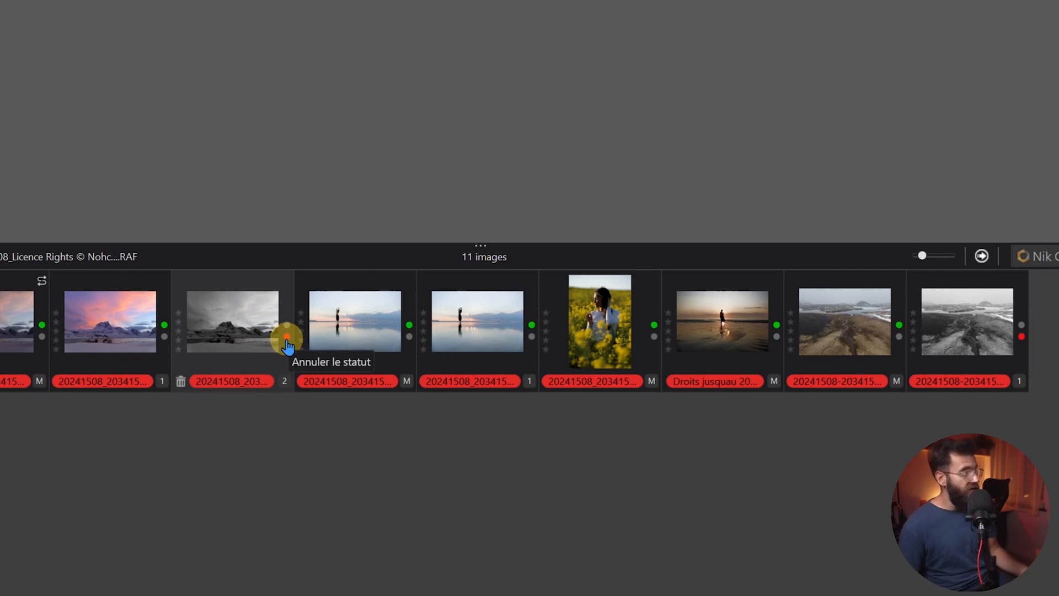
click(287, 340)
right_click(244, 331)
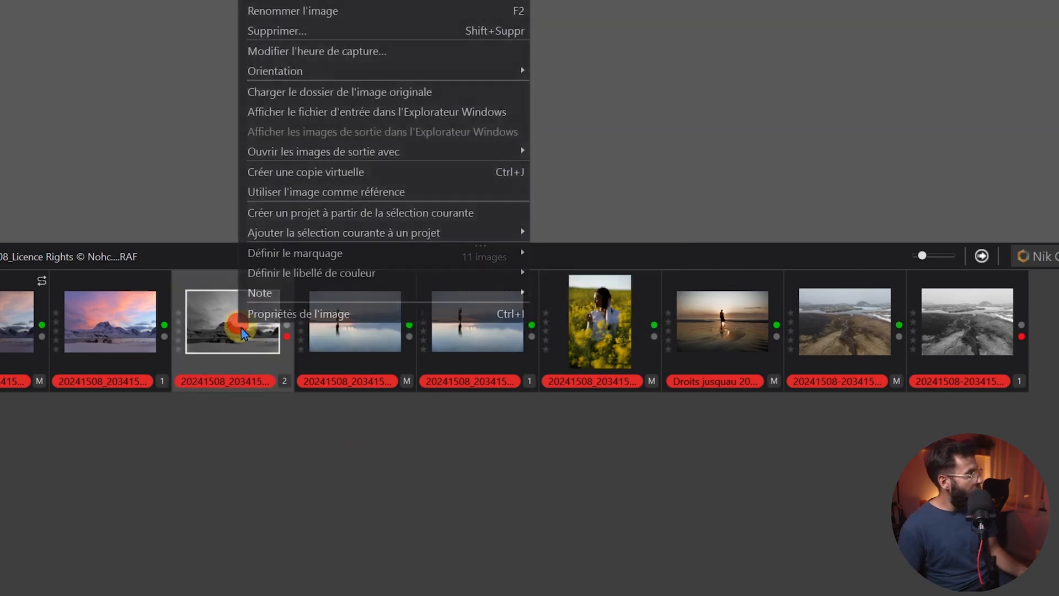
mouse_move(466, 260)
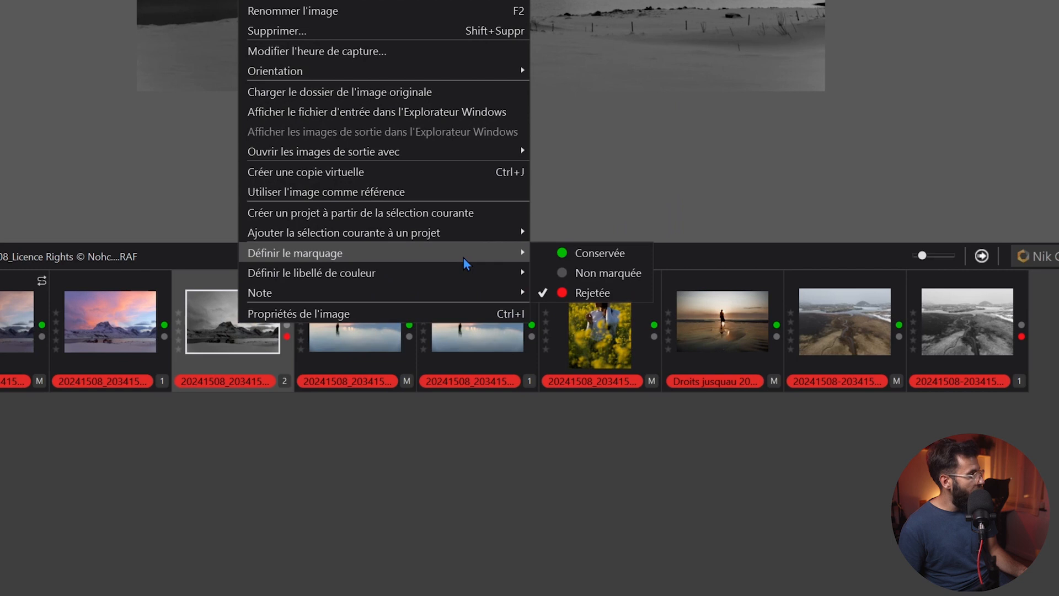
click(443, 480)
Mark the black-and-white mountain photo as rejected and filter the project to show only "Images rejetées".
click(236, 330)
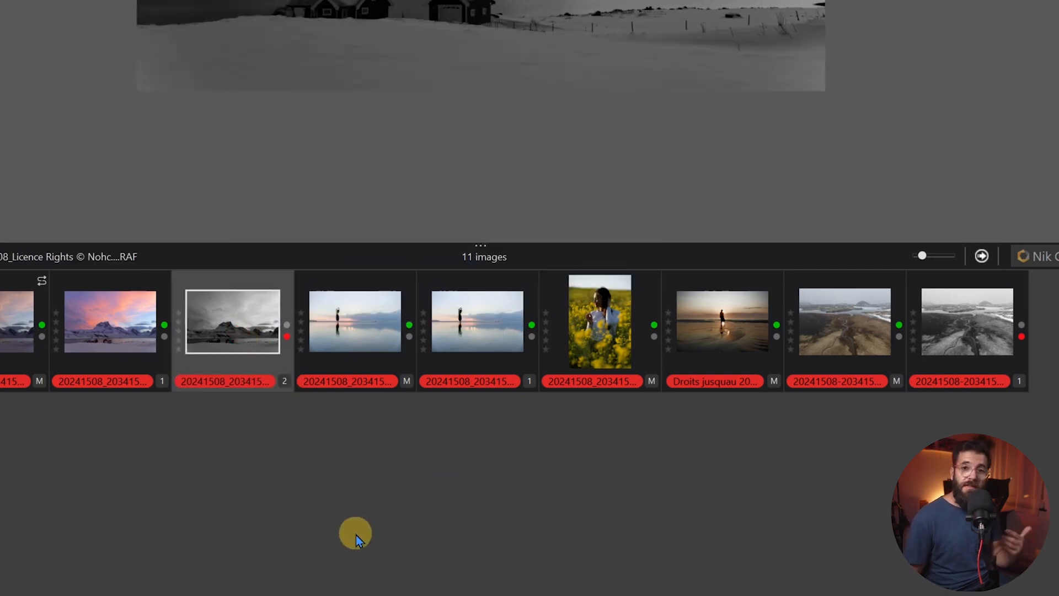
key(x)
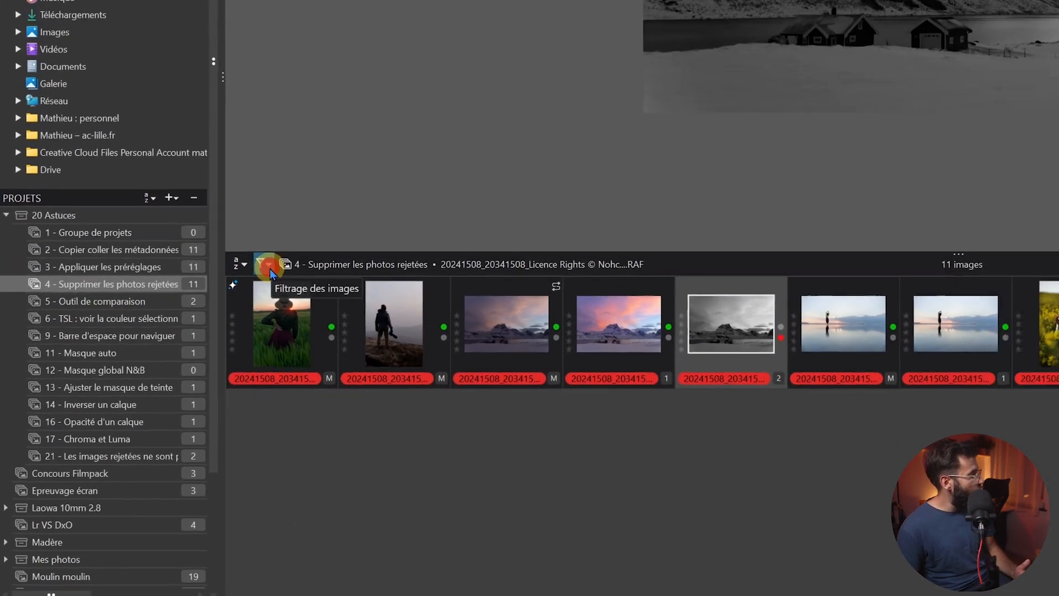
click(294, 240)
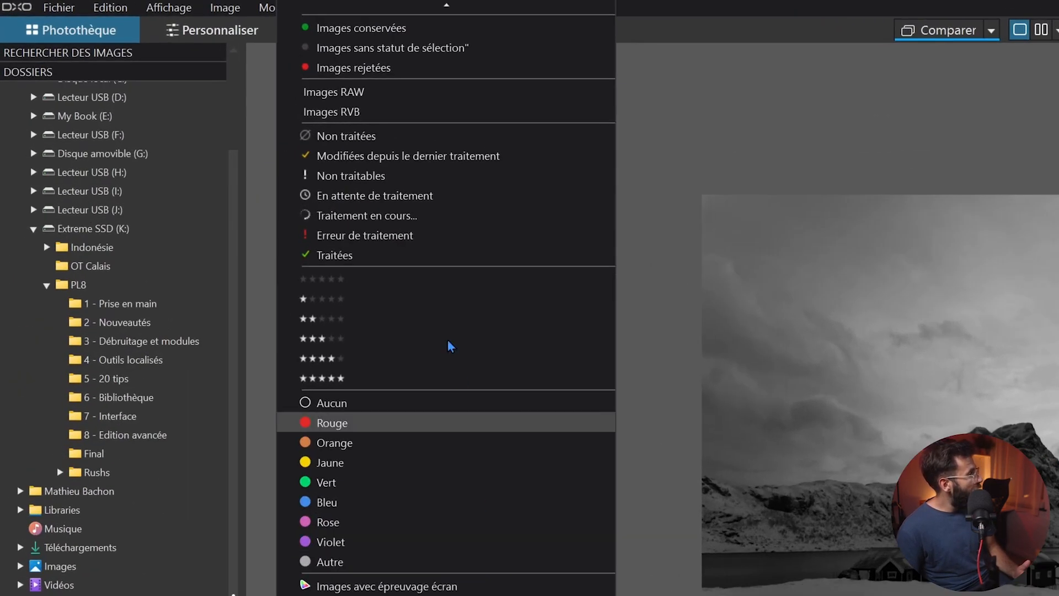
click(408, 72)
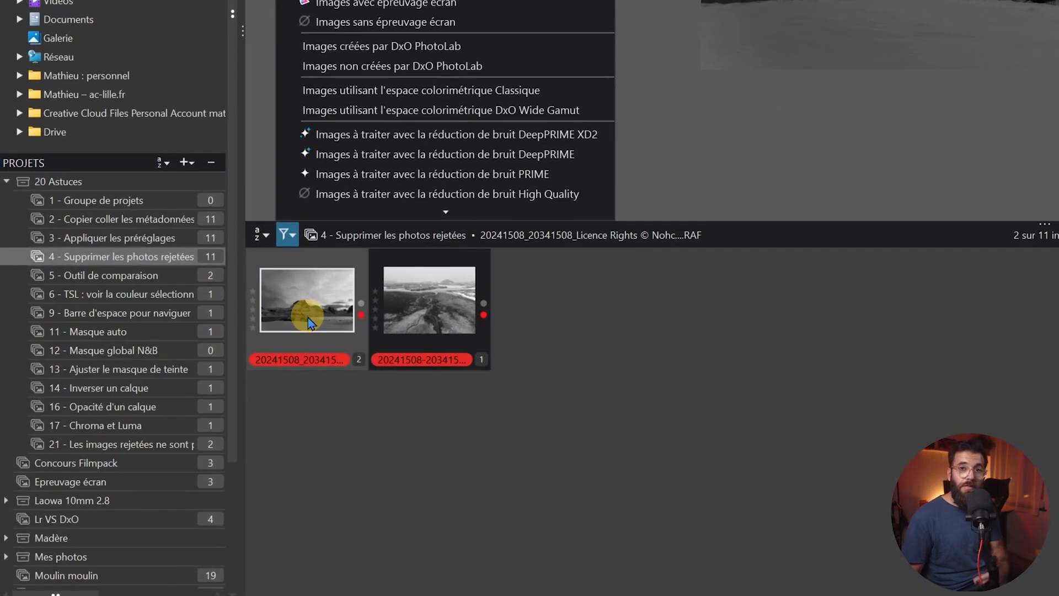
Select both rejected black-and-white photos in the filtered project and delete them.
click(419, 315)
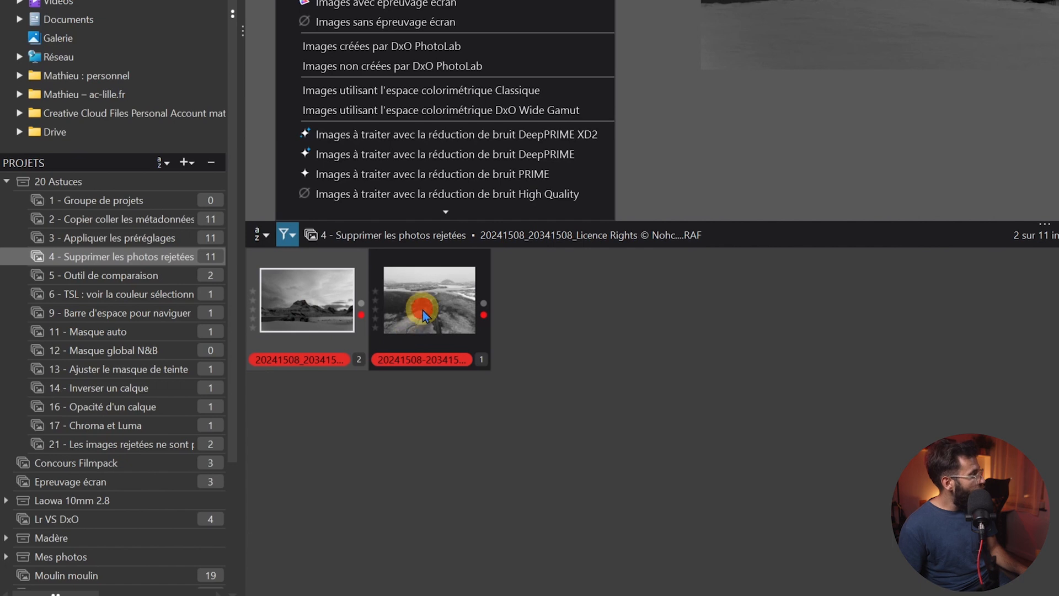
click(435, 302)
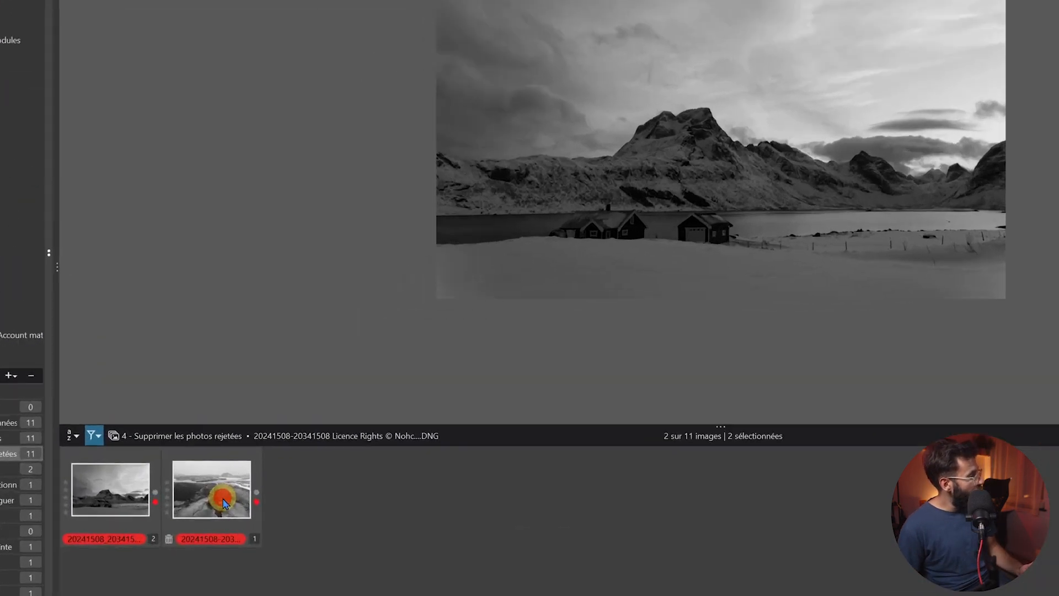
right_click(231, 452)
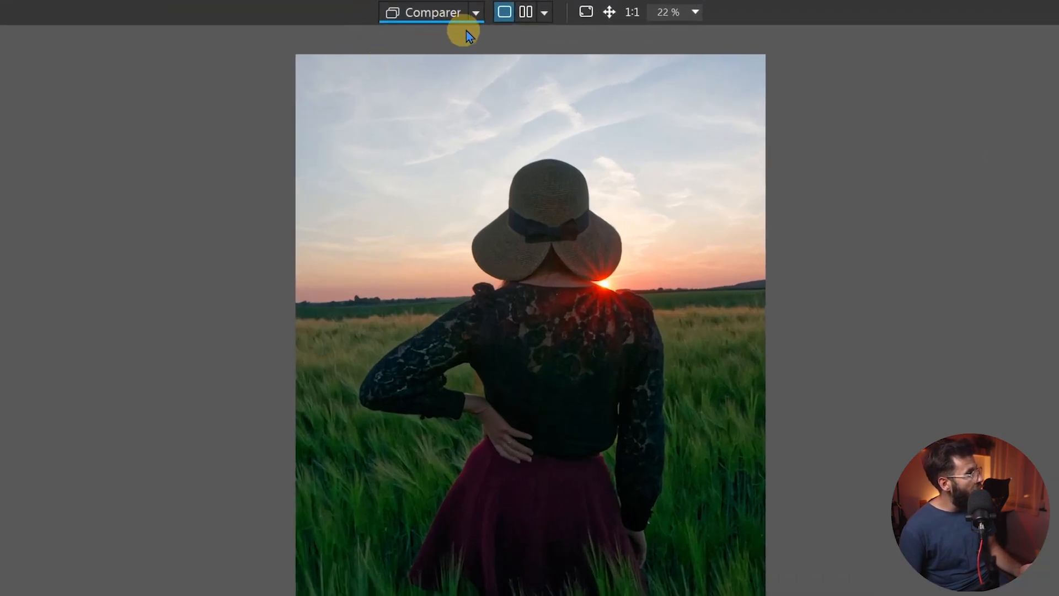
Compare the wheat field photo in "5 - Outil de comparaison" with its original, using "Aucune correction (sans géométrie)" as the reference.
mouse_move(477, 13)
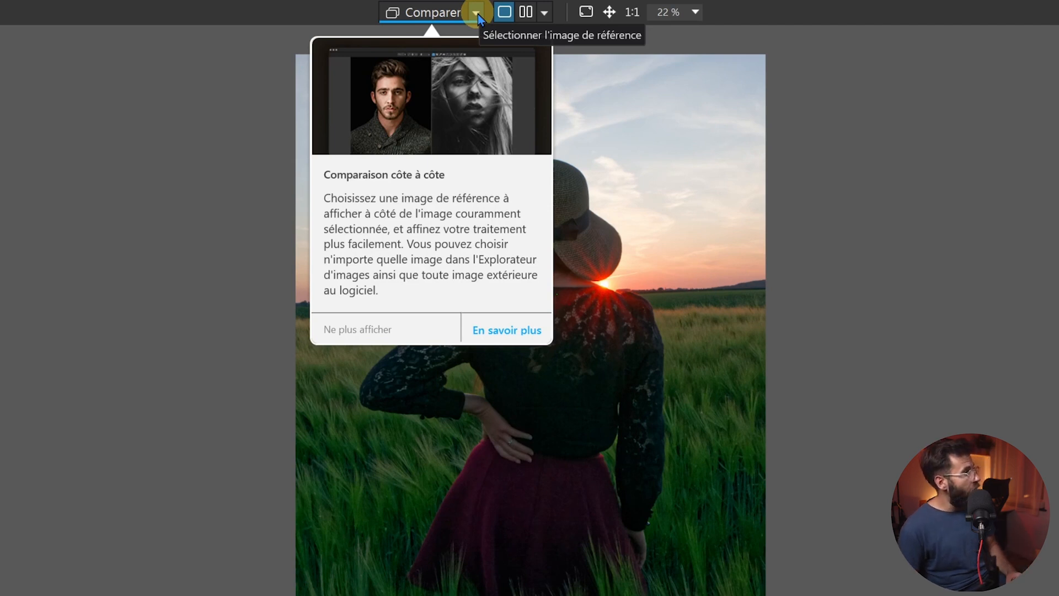
click(476, 12)
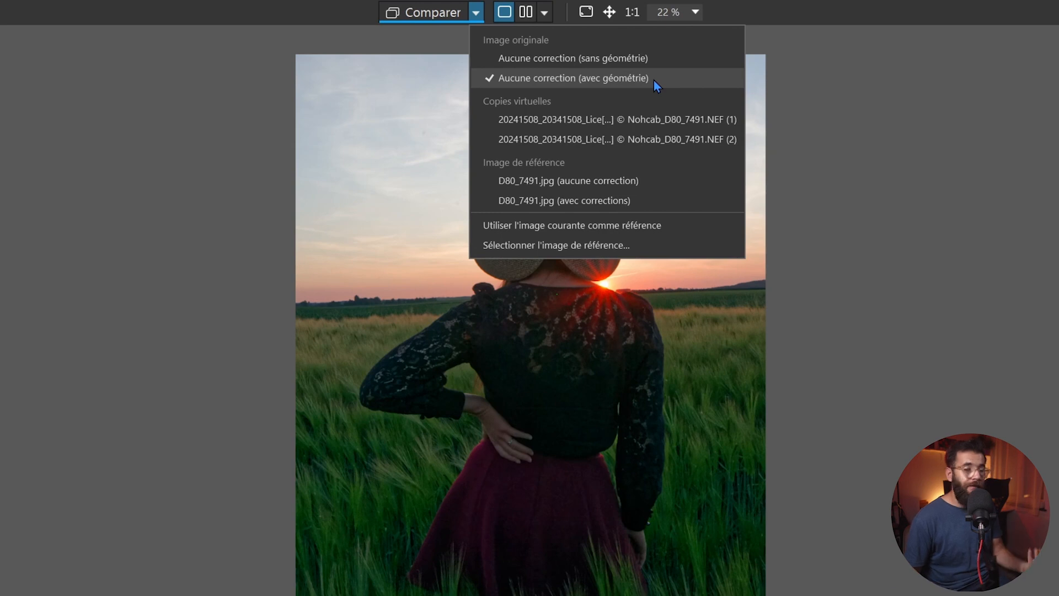
click(608, 58)
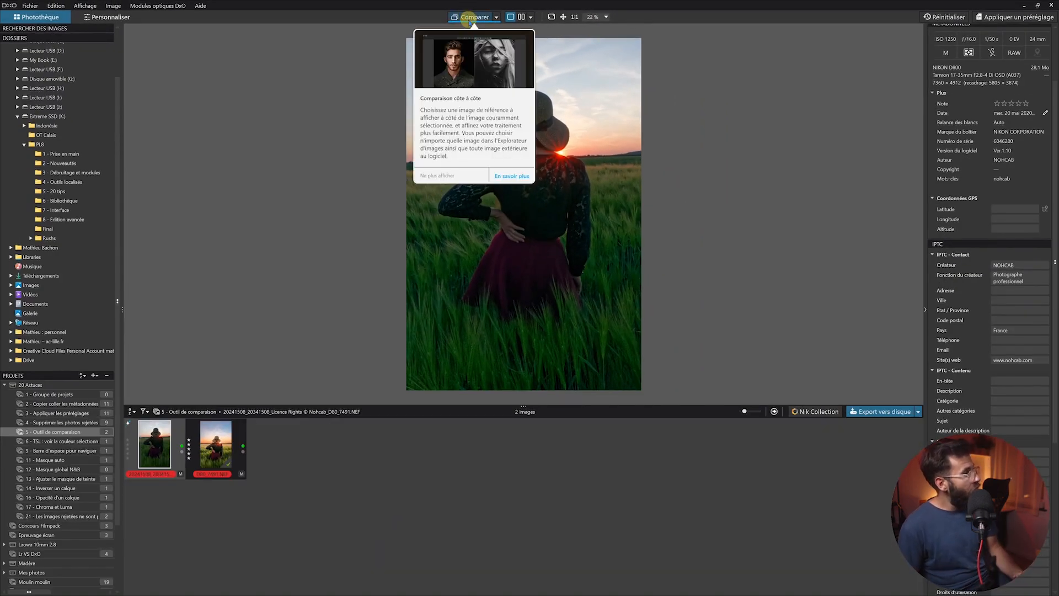
click(468, 18)
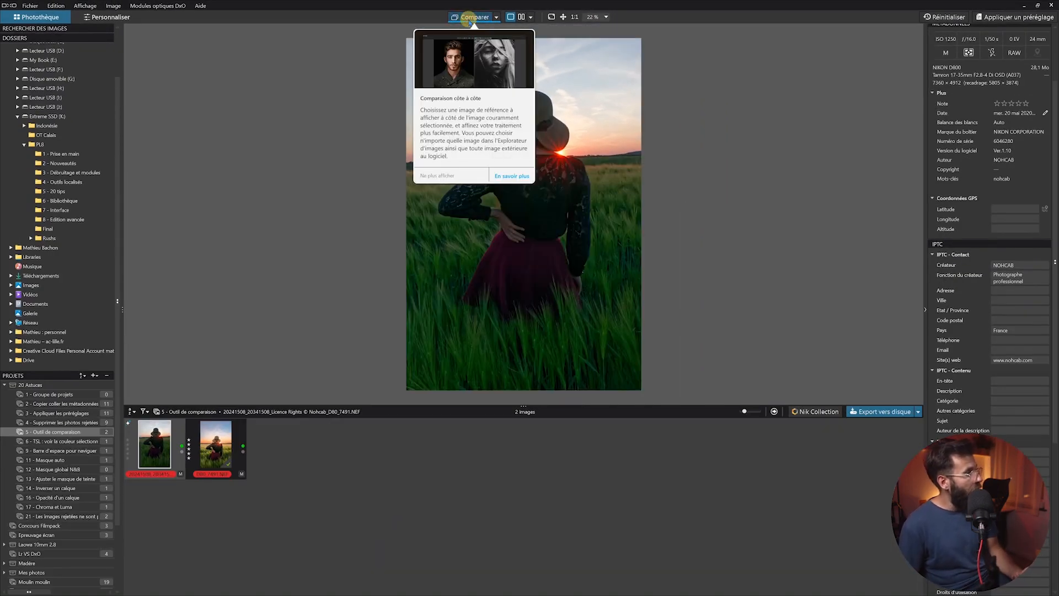
click(468, 19)
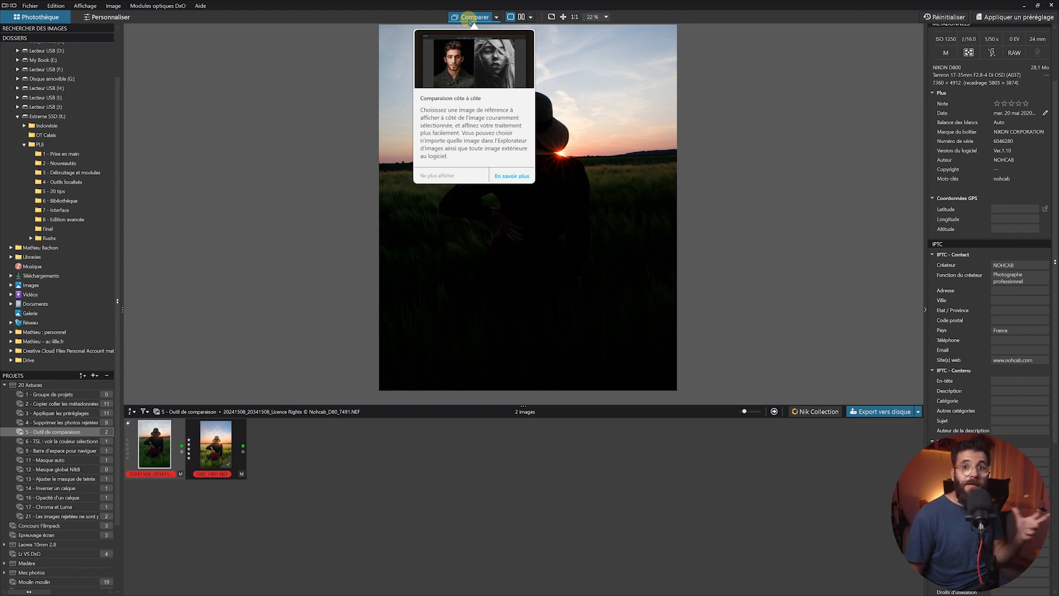
click(468, 19)
Switch the comparison reference to "Aucune correction (avec géométrie)" and compare the wheat field photo with it.
click(496, 17)
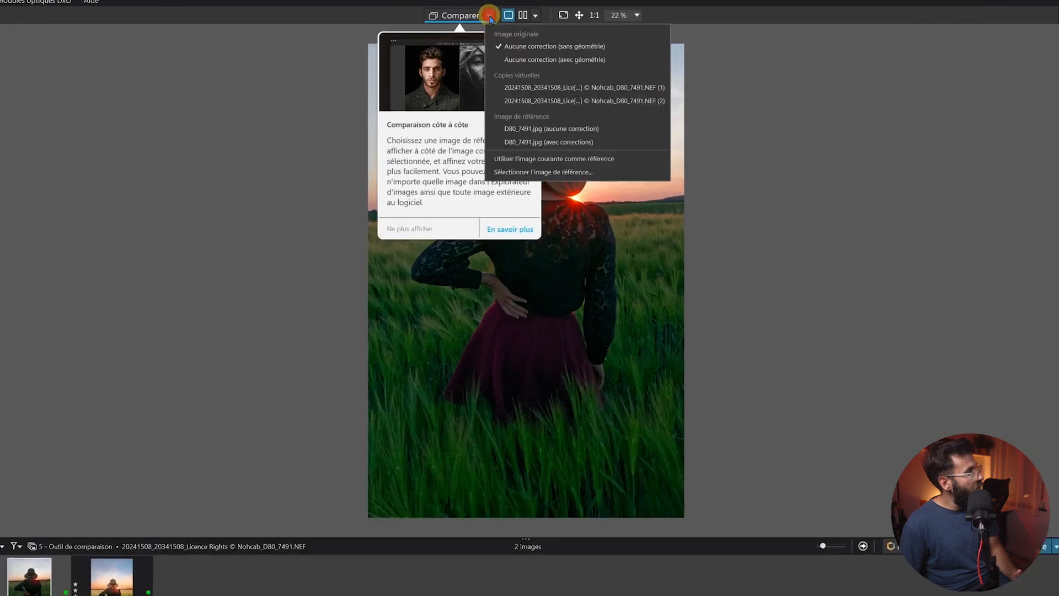
click(550, 50)
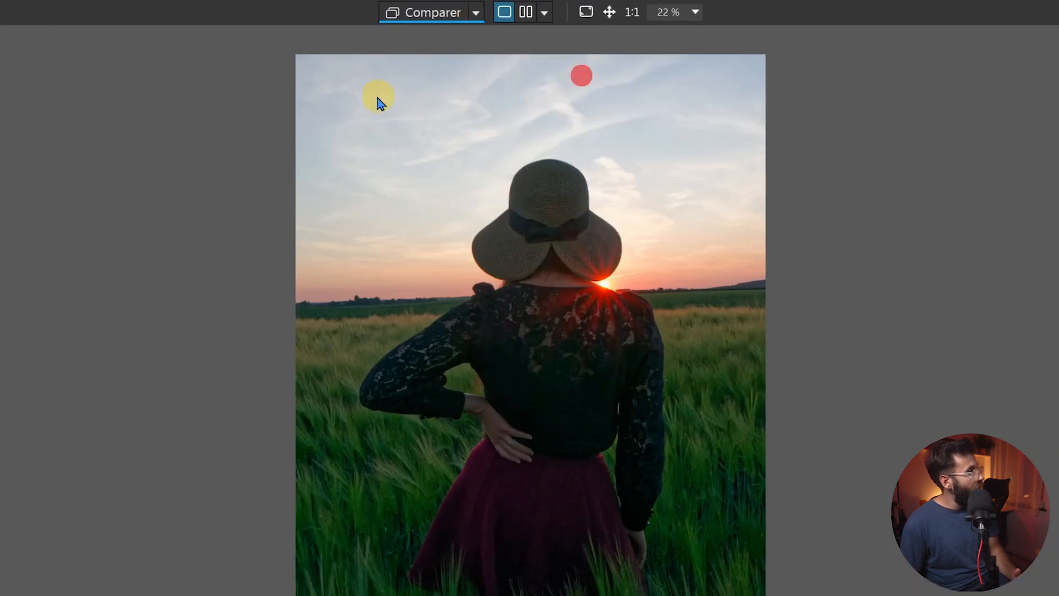
click(425, 15)
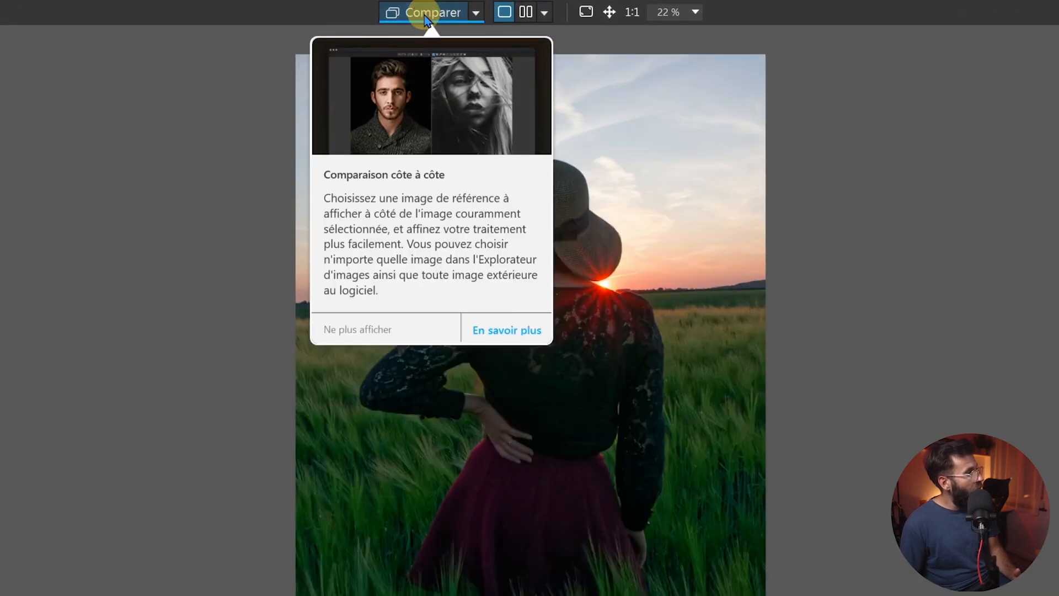
Select the edited wheat field photo D80_7491.NEF and set it as the comparison reference using "Utiliser l'image courante comme référence".
click(425, 15)
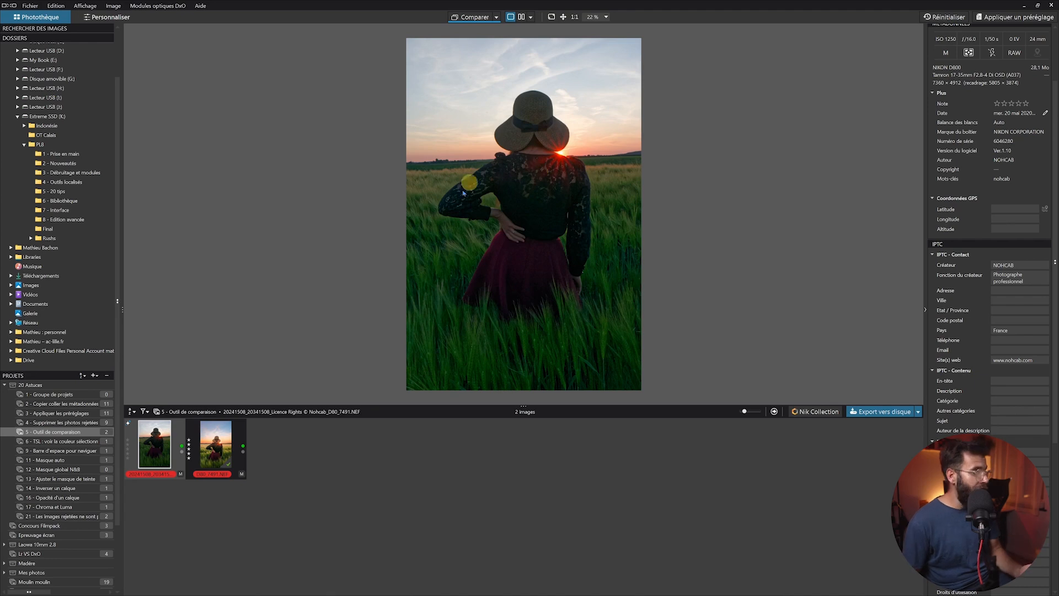
key(Right)
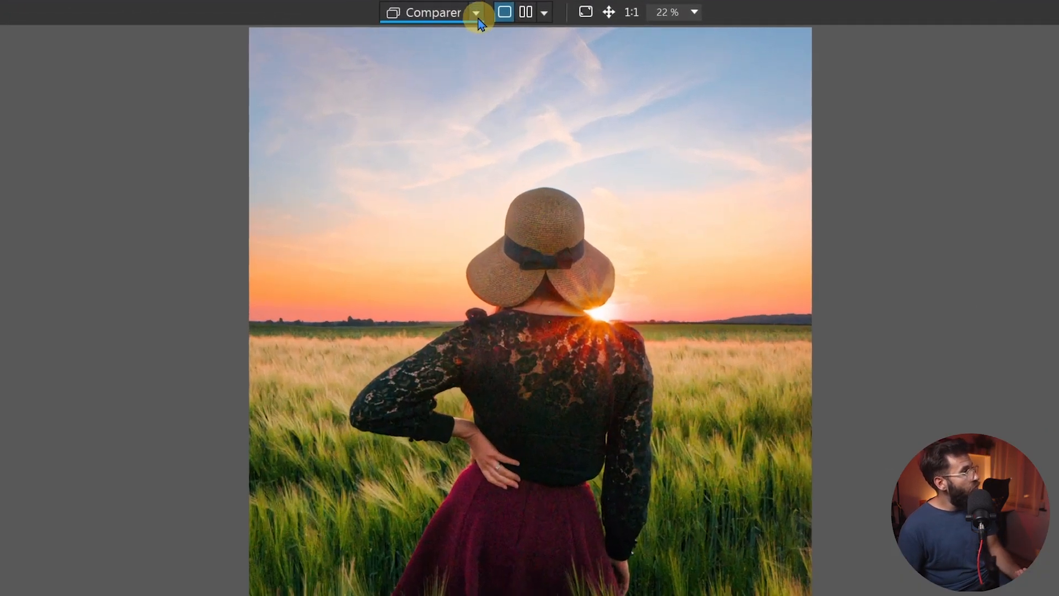
click(496, 17)
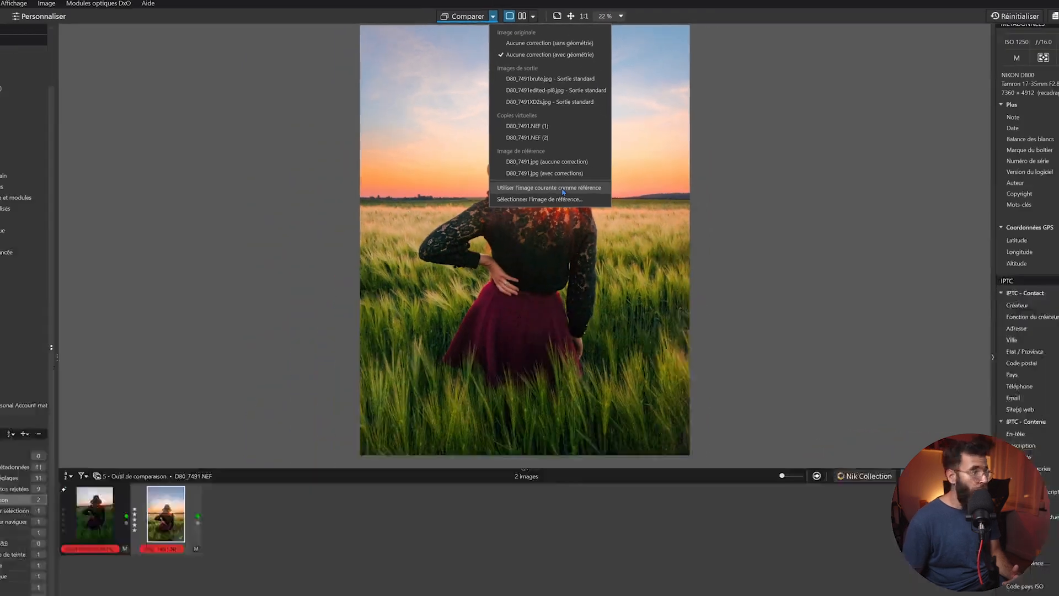
click(594, 309)
Select the darker wheat field photo and compare it with the edited reference image.
click(161, 425)
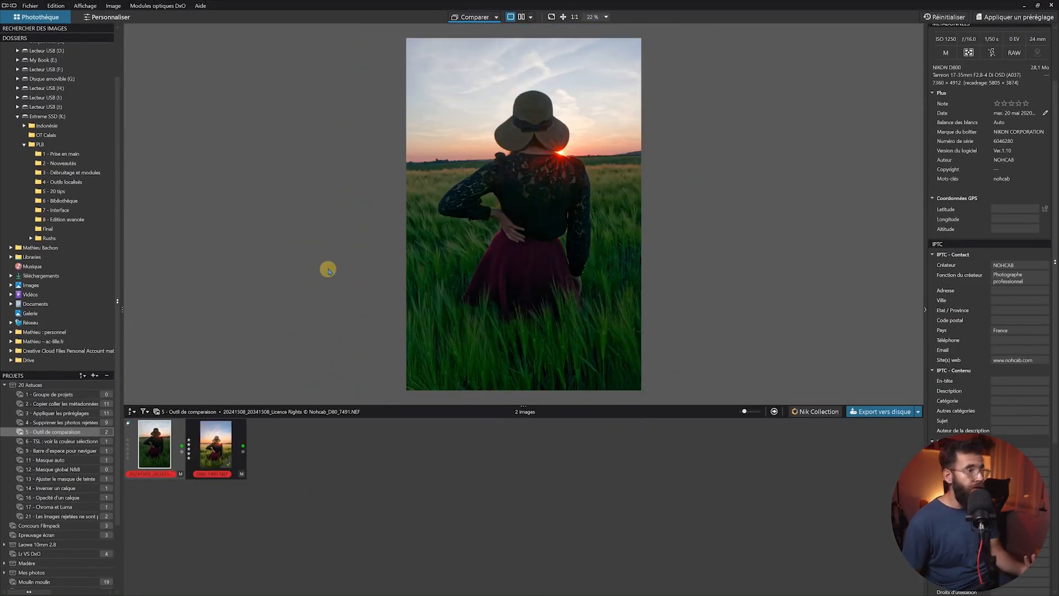
click(476, 17)
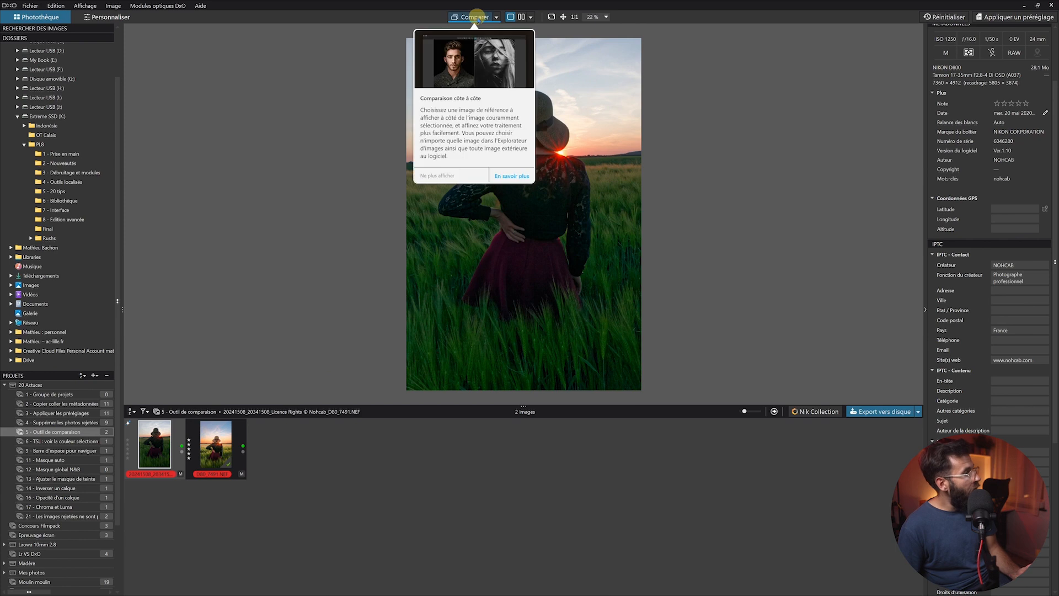
click(475, 17)
click(477, 17)
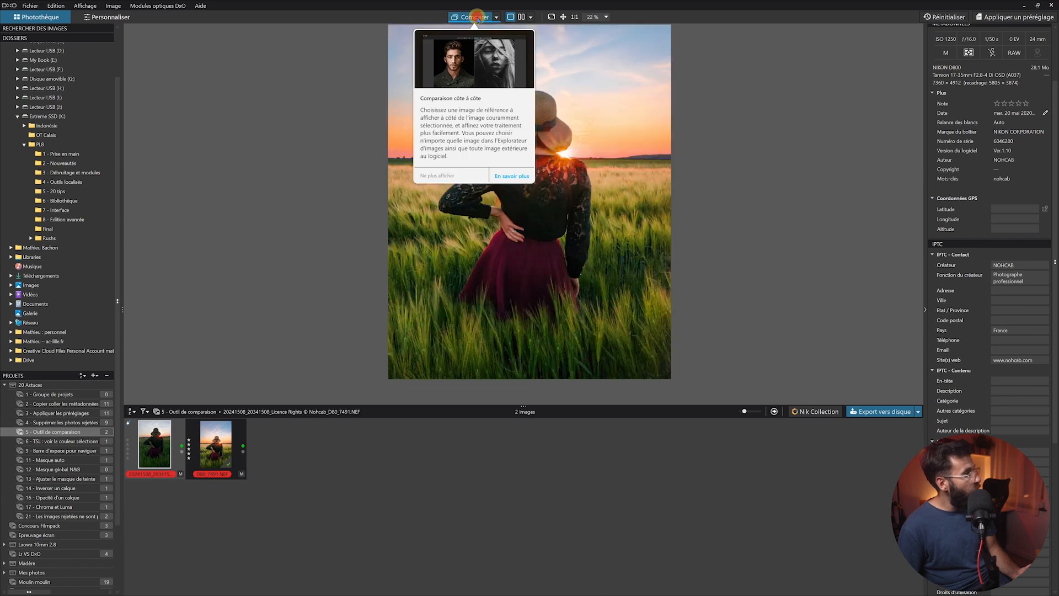
click(476, 16)
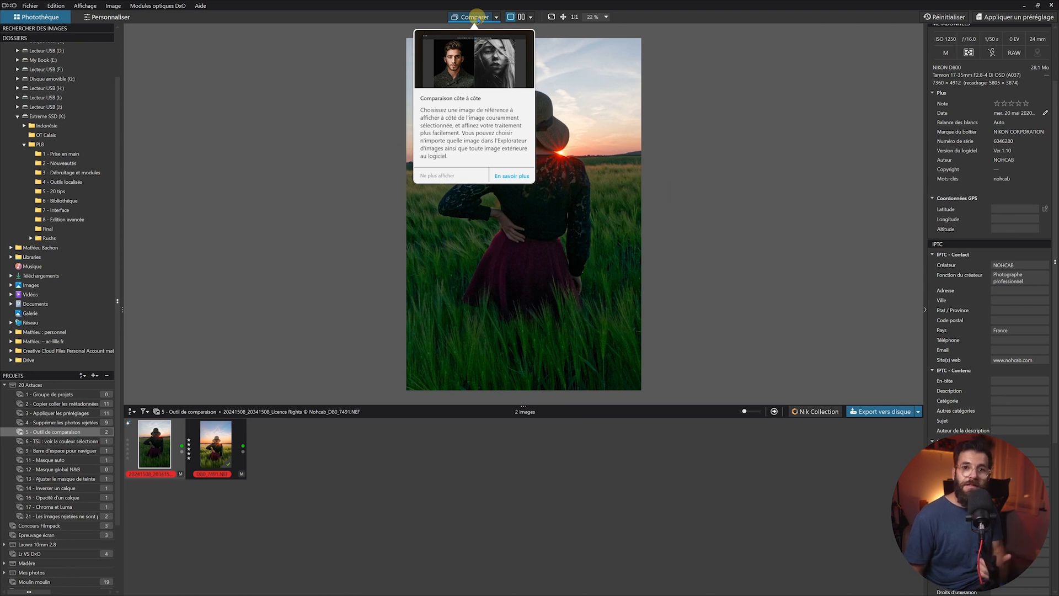
Set D80_7491.NEF as the reference from its thumbnail in the image browser using "Utiliser l'image comme référence".
click(214, 450)
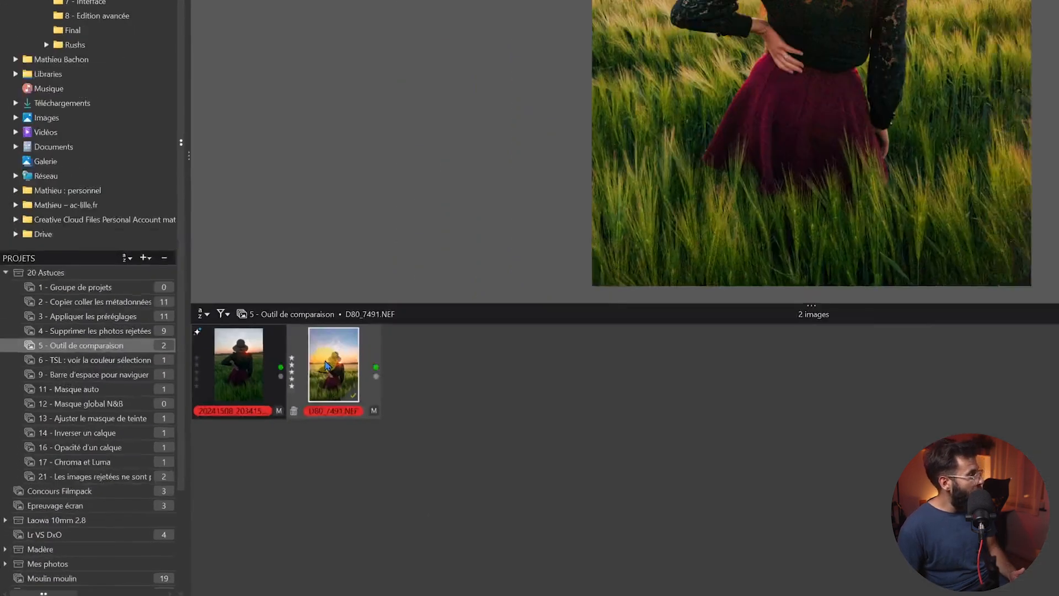
right_click(211, 445)
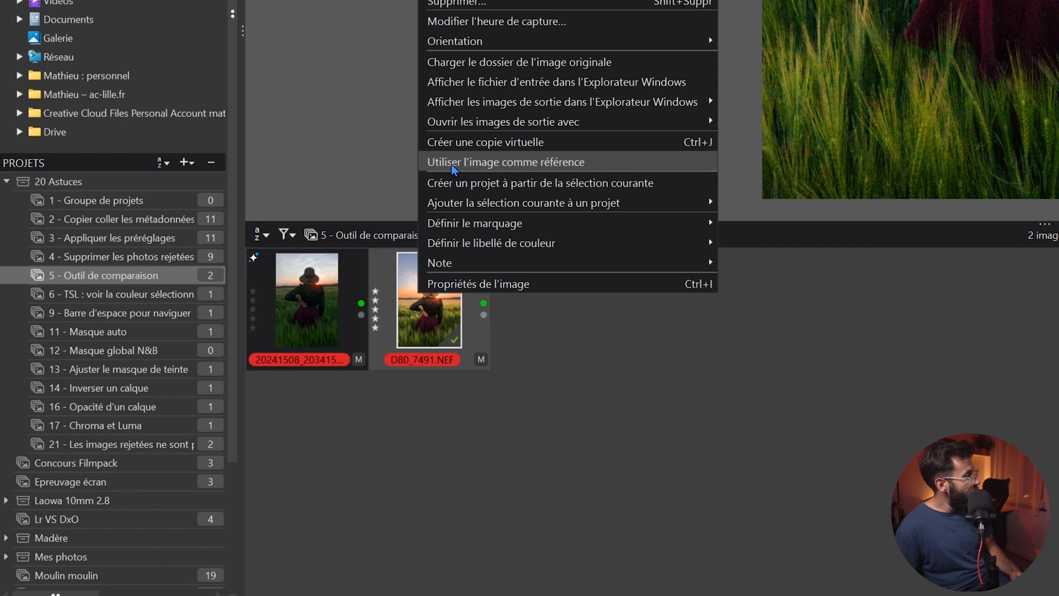
click(607, 161)
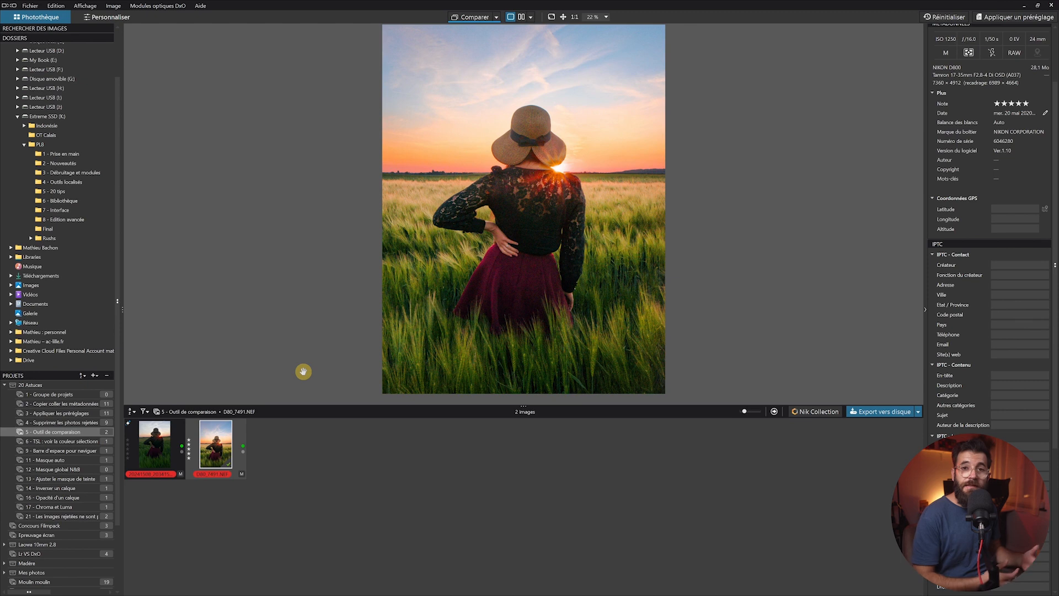
Try to choose the external image SOS03278 from the PL8 folder as the comparison reference.
click(497, 17)
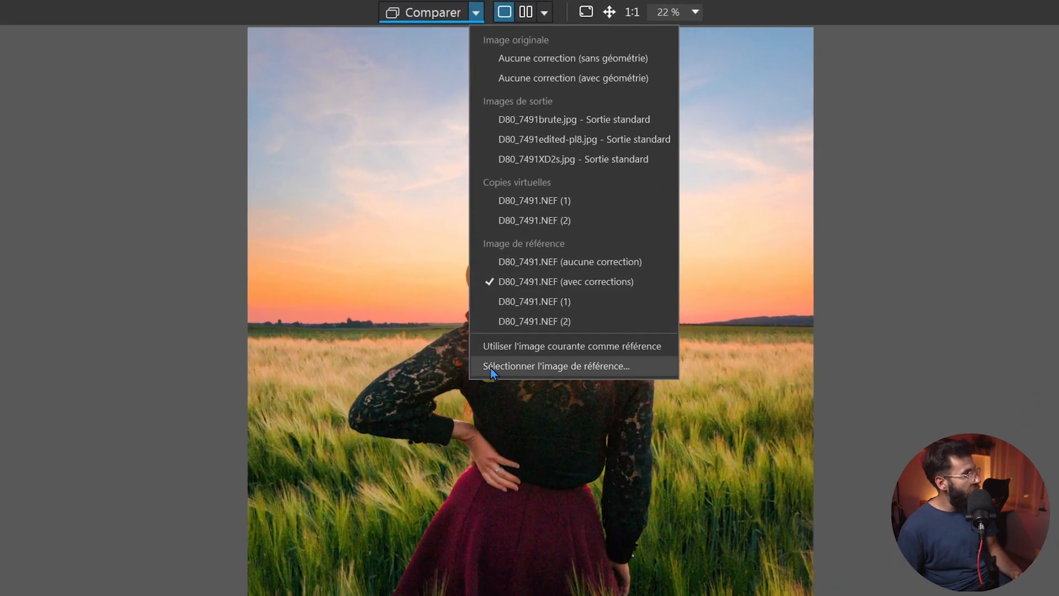
click(614, 369)
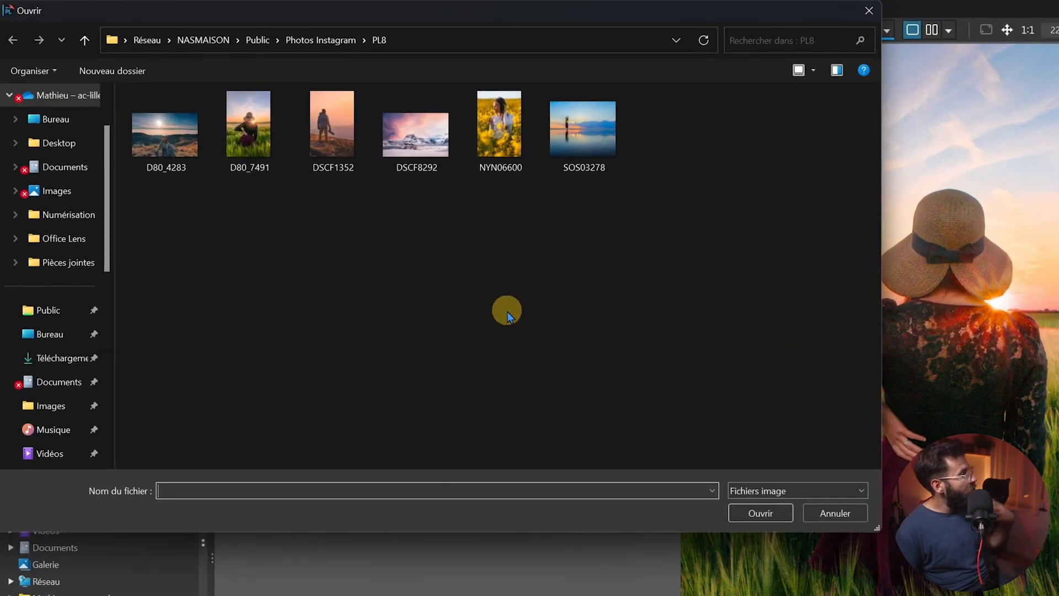
click(587, 138)
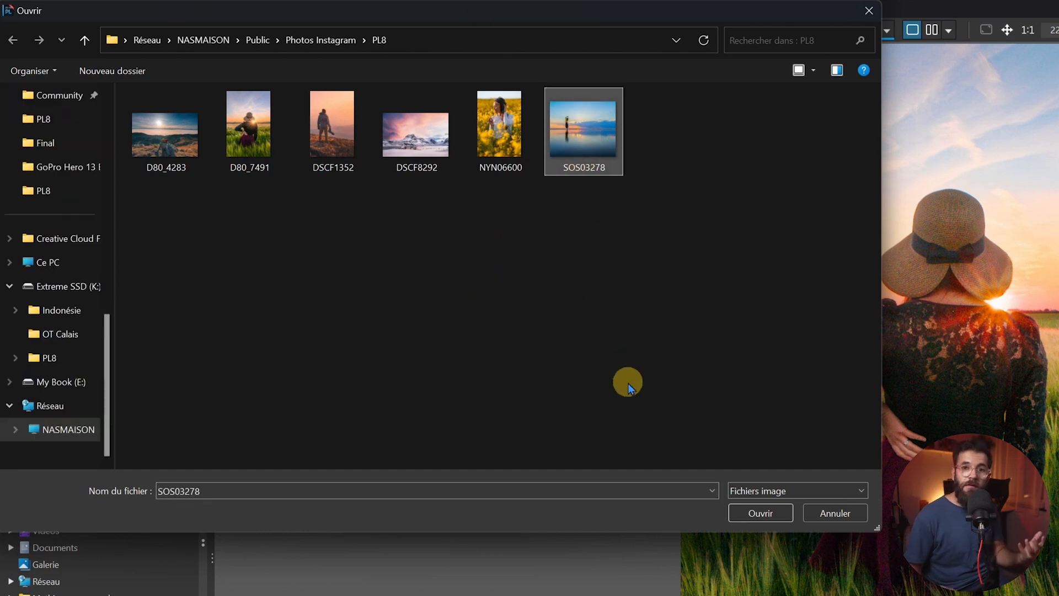
click(761, 513)
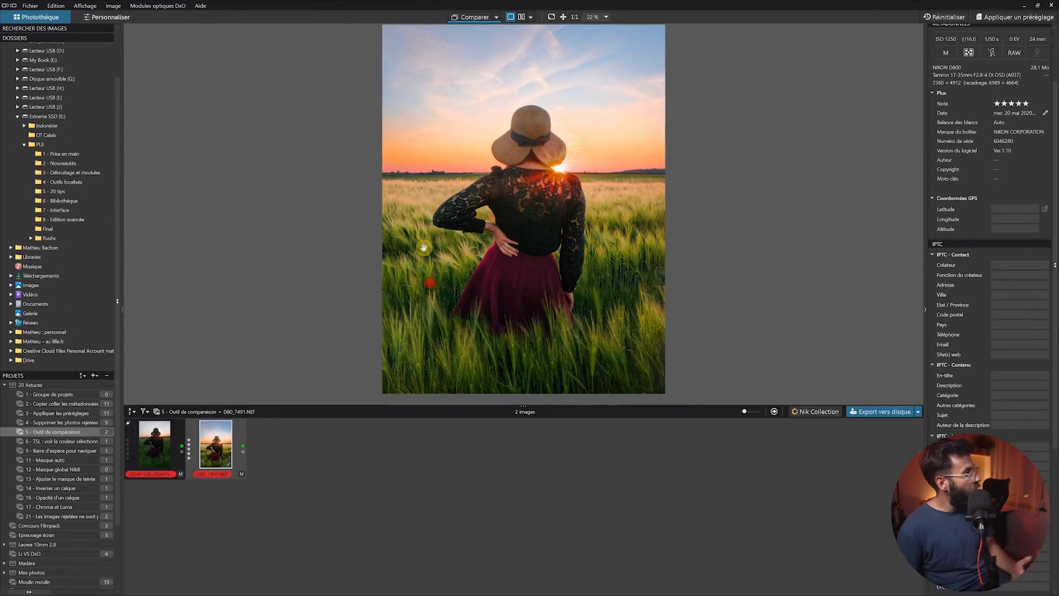
Return to the darker wheat field photo and toggle the quick comparison with the D80_7491.NEF reference several times.
click(158, 440)
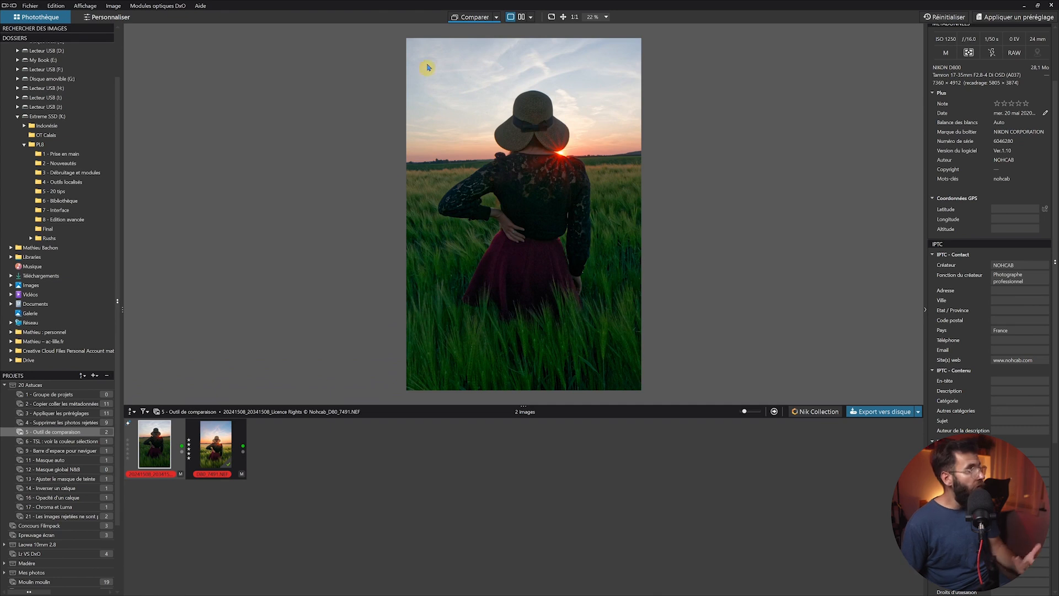
click(466, 17)
click(466, 17)
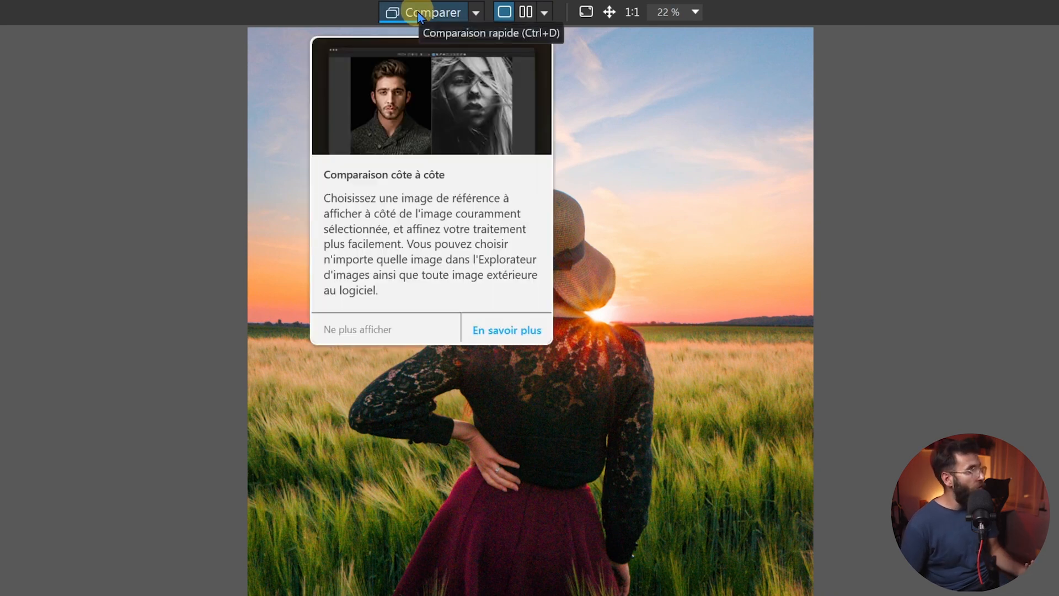
click(418, 16)
click(418, 16)
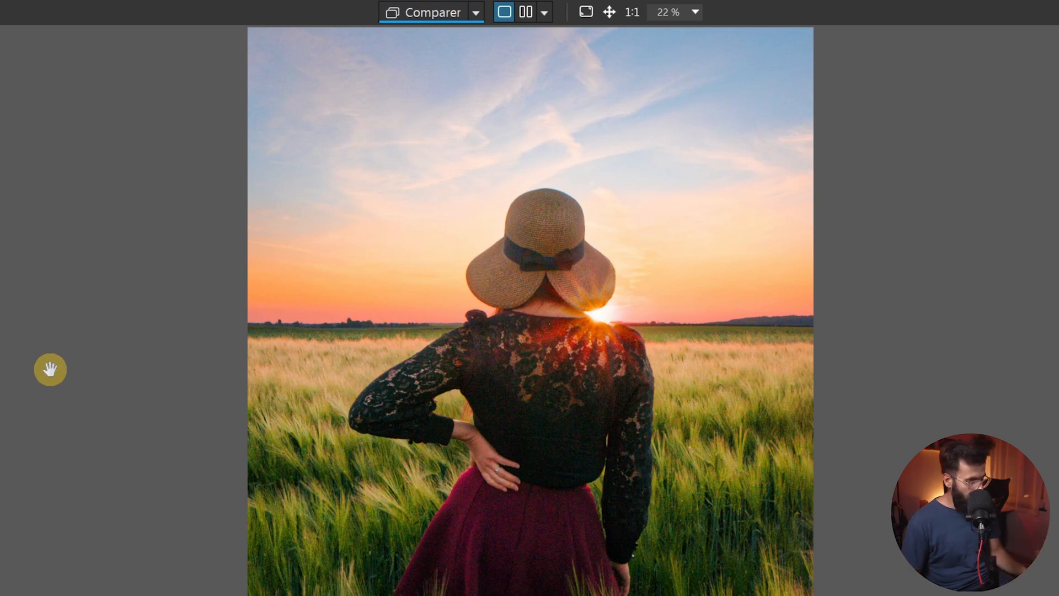
key(ctrl+d)
key(ctrl+d)
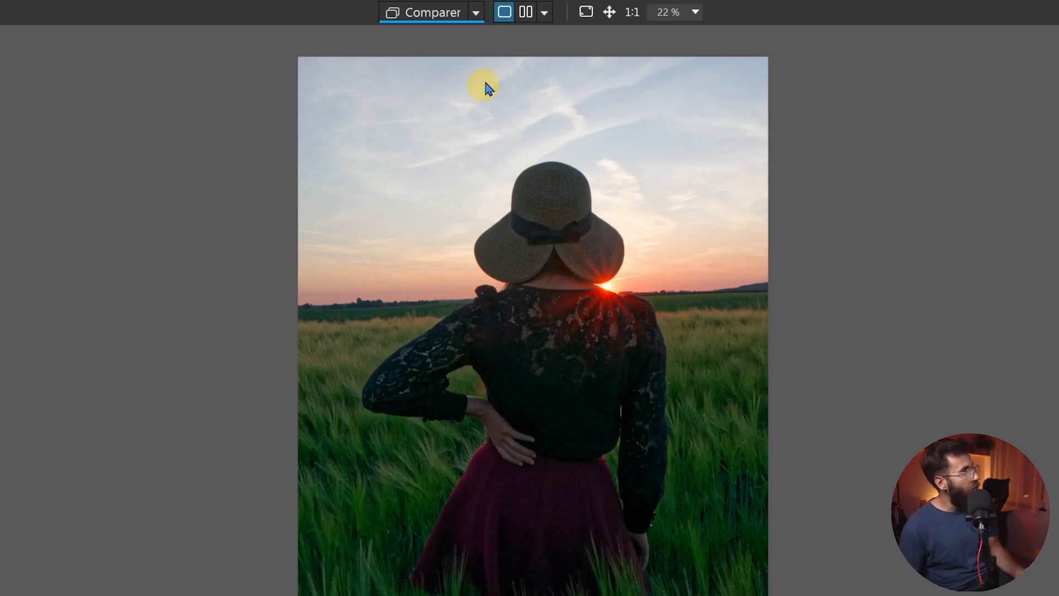
Show both wheat field photos side by side, switch to "Vue fractionnée gauche / droite" and shift the dividing line slightly.
click(526, 12)
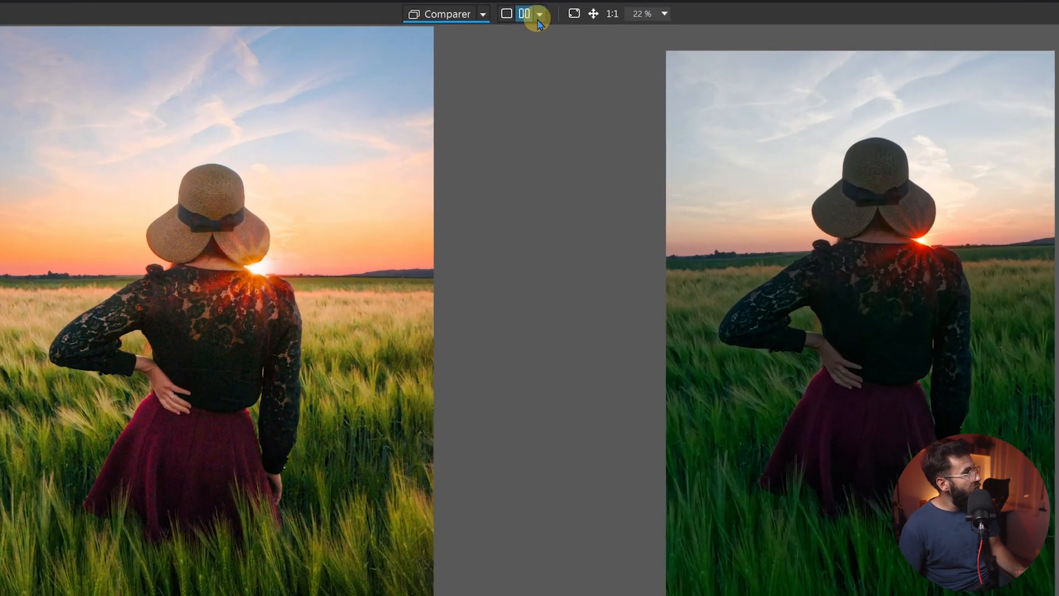
click(531, 19)
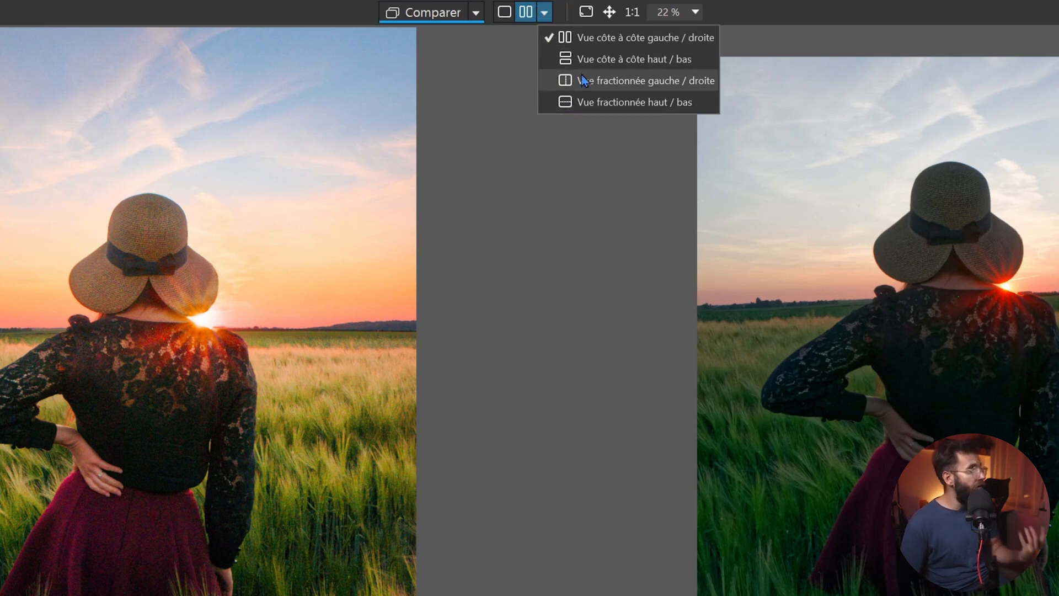
click(613, 74)
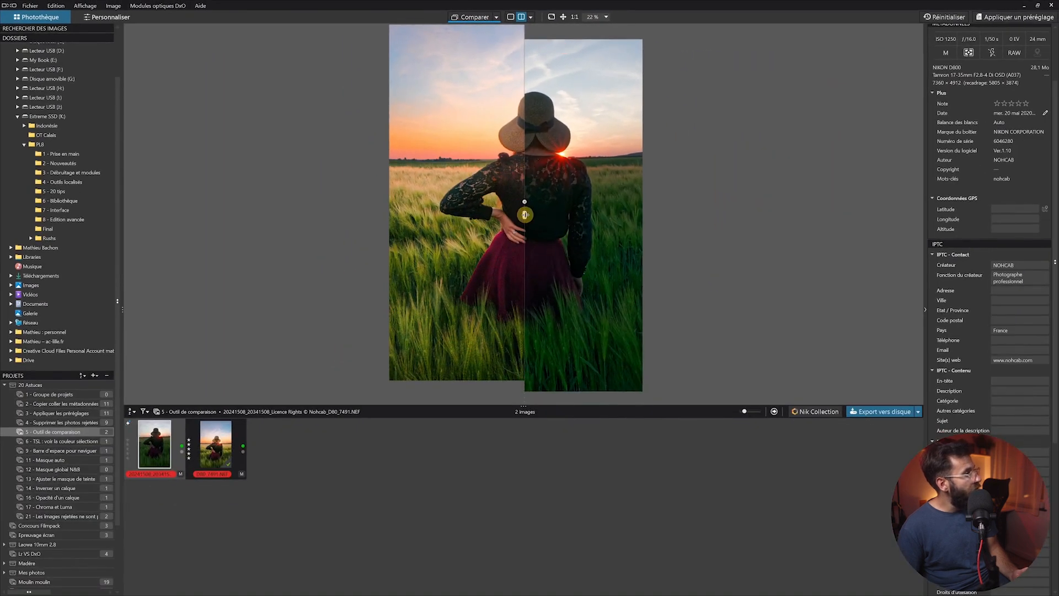
mouse_move(525, 215)
mouse_down()
mouse_move(601, 215)
mouse_move(473, 215)
mouse_move(532, 216)
mouse_up()
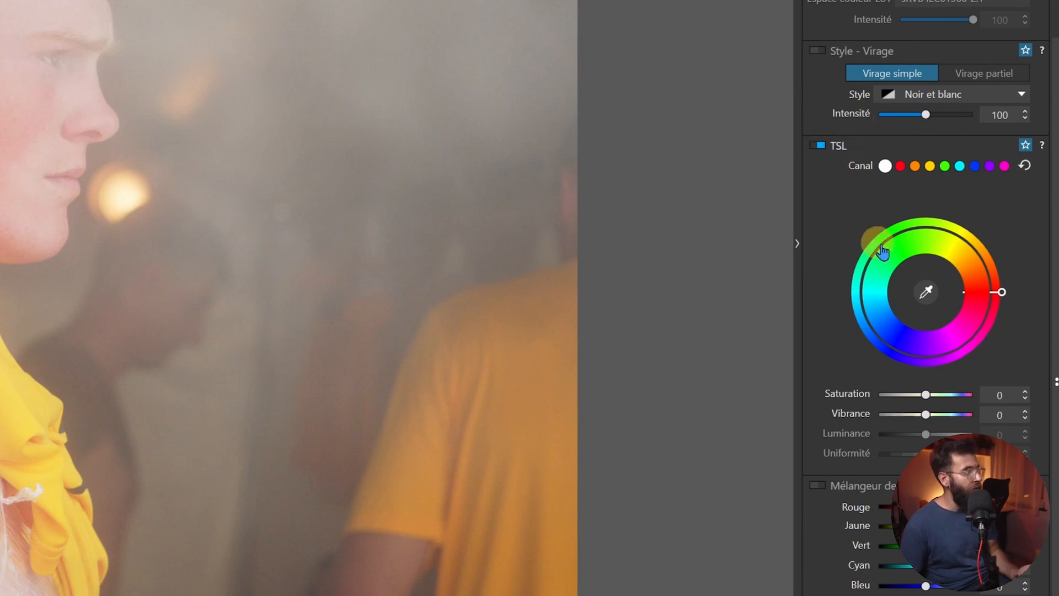
Sample the yellow scarf with the TSL color picker and preview the selected yellow range in the photo.
click(927, 293)
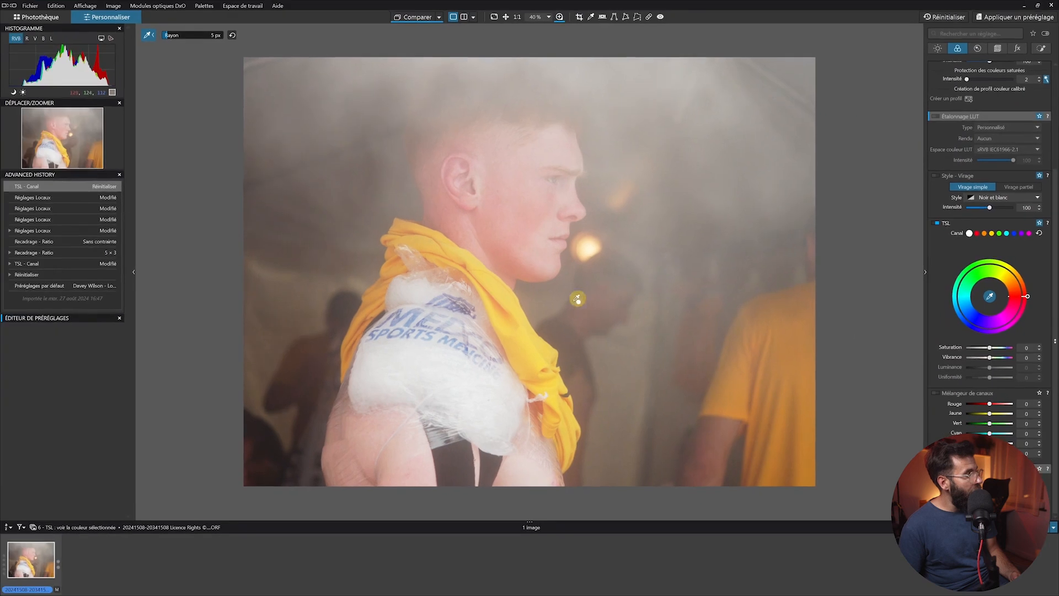
click(505, 300)
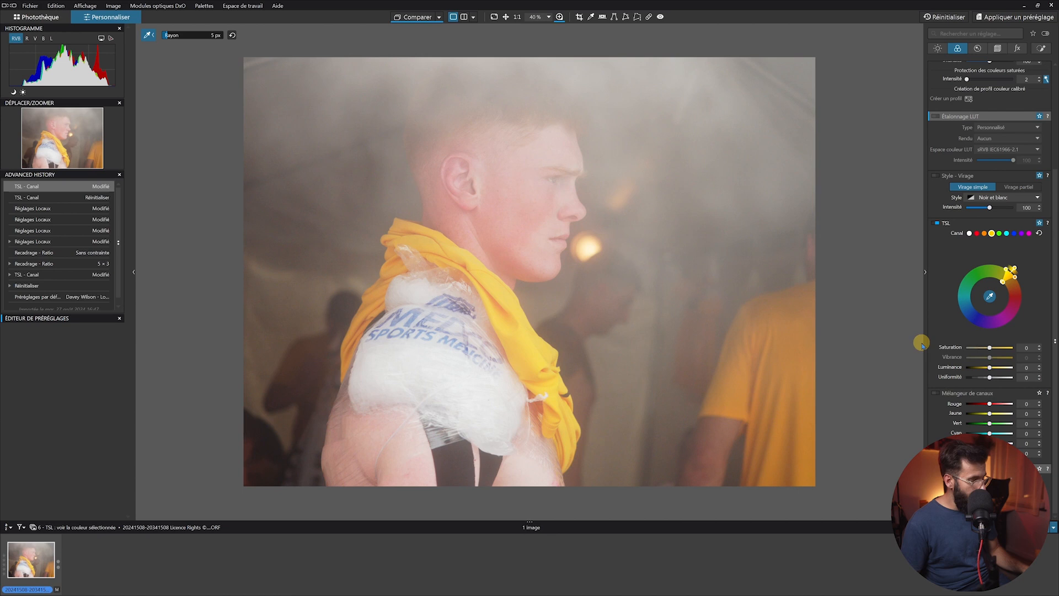
key(ctrl)
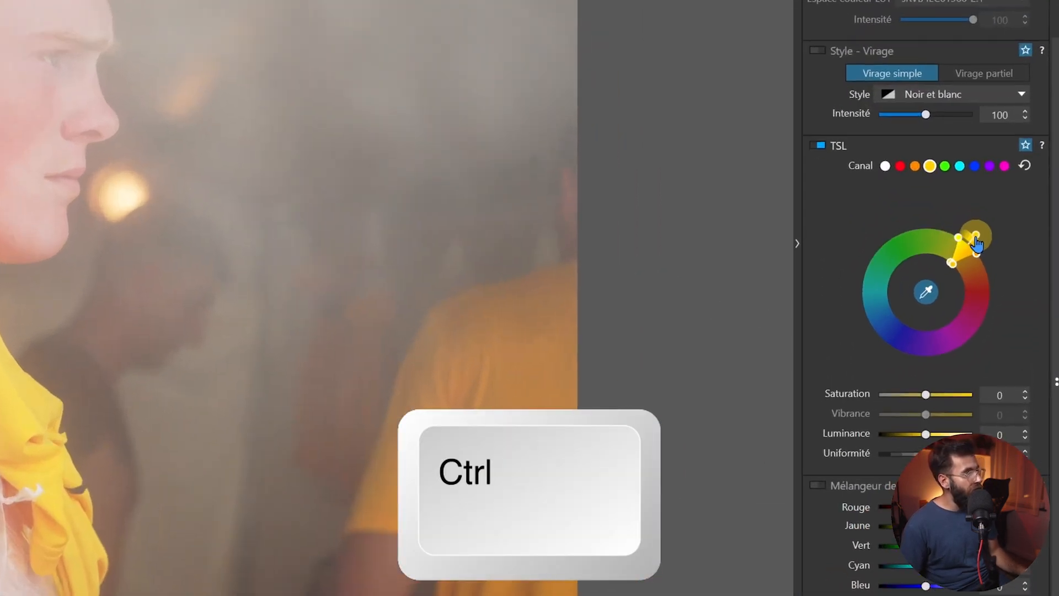
ctrl+click(976, 238)
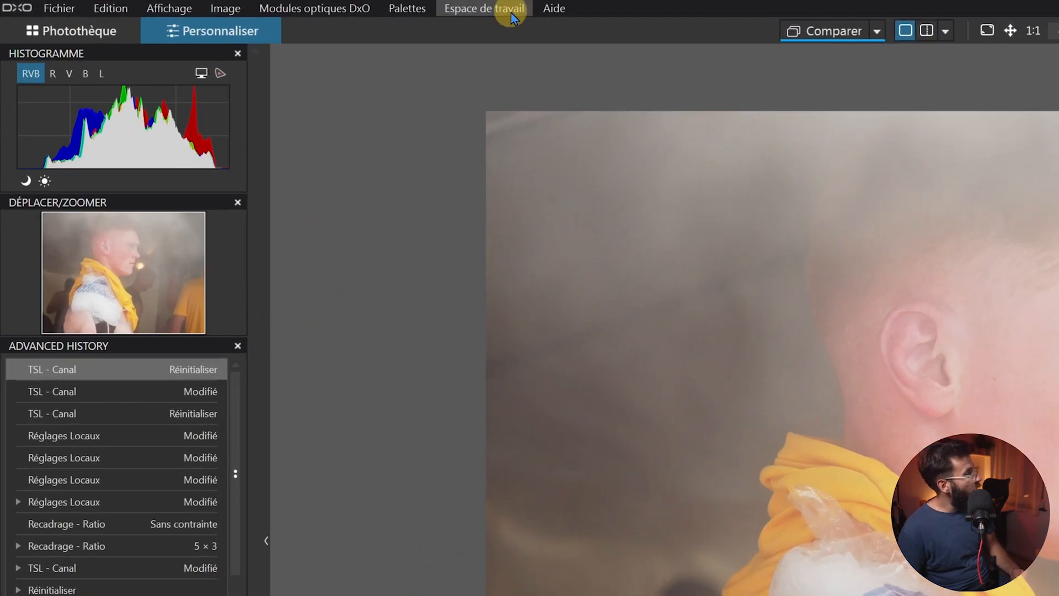
Try to save the current workspace under the name "Mon espace avancé".
click(512, 18)
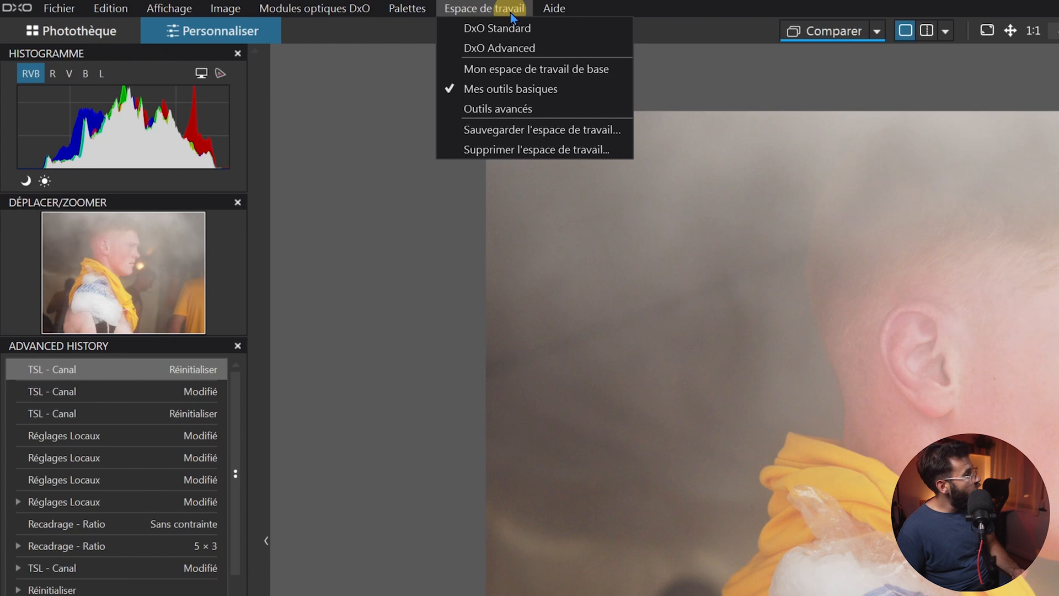
click(543, 130)
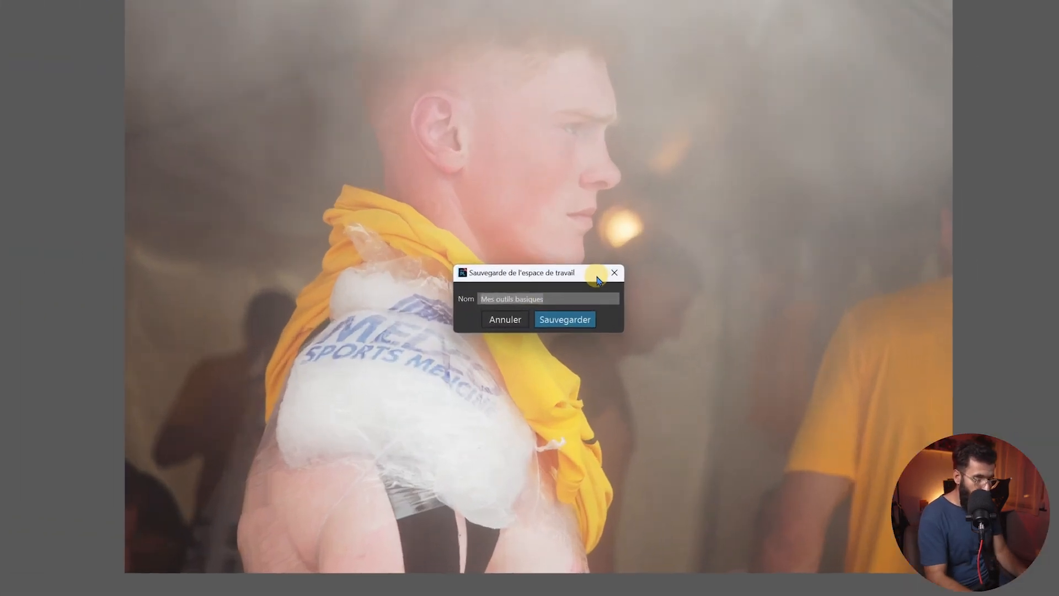
text(Mon espace avancé)
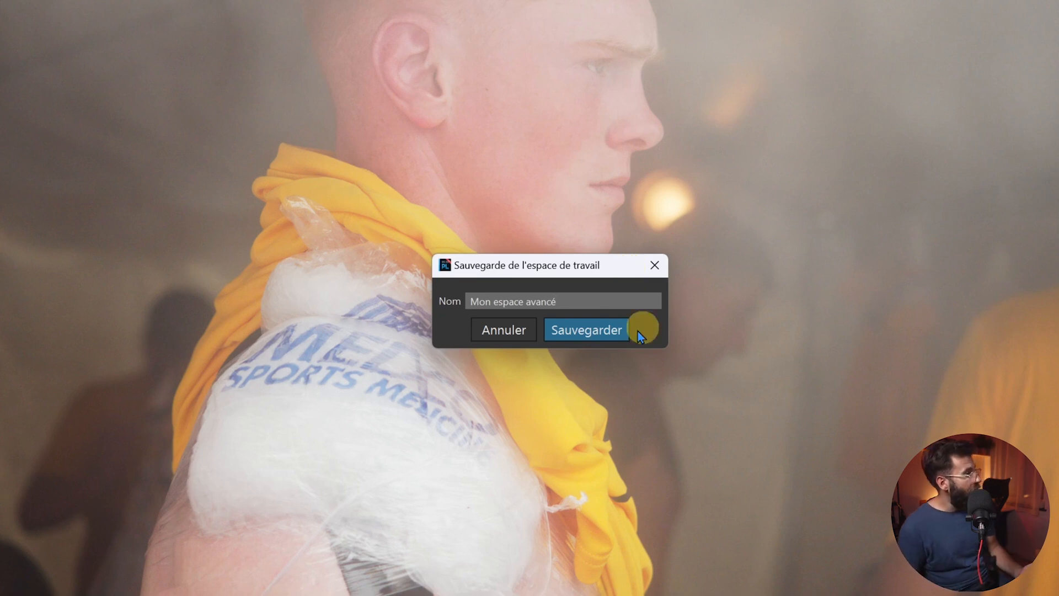
click(616, 331)
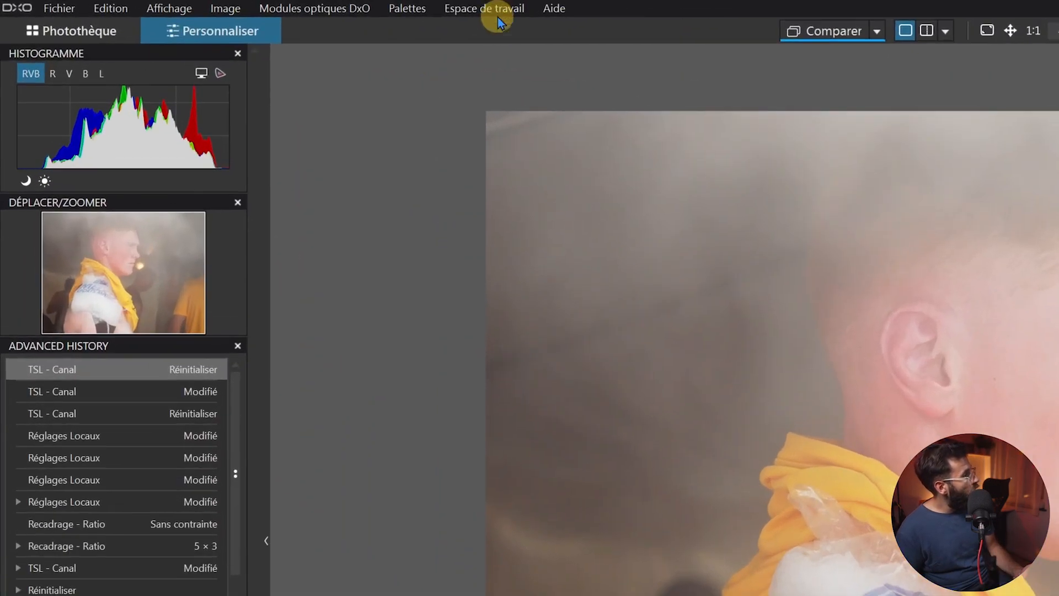
Switch to the "Outils avancés" workspace and look through its editing palettes.
click(497, 8)
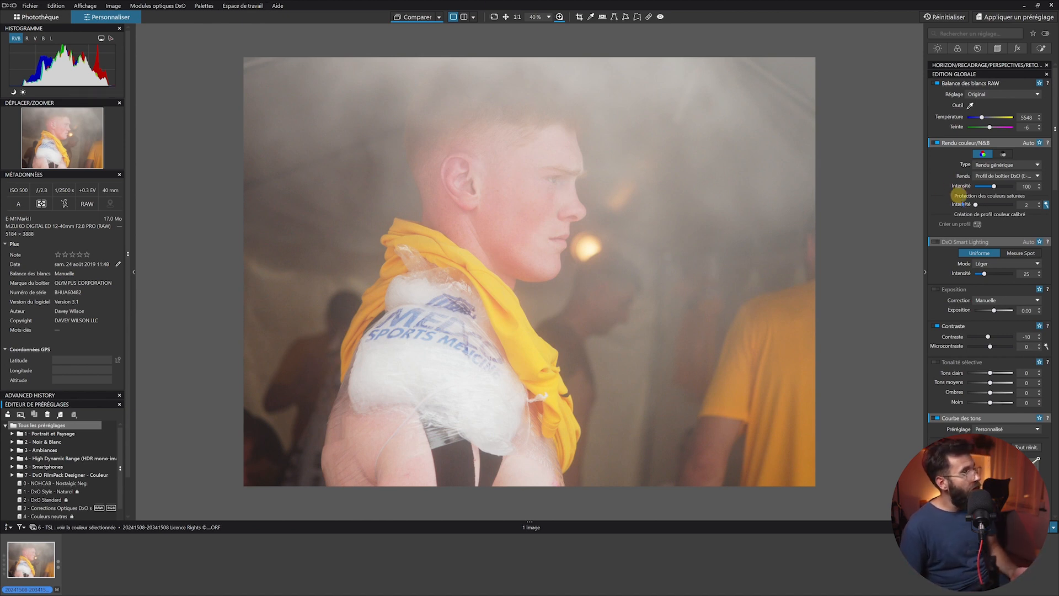
scroll(974, 217, down, 3)
scroll(975, 216, down, 6)
scroll(966, 232, up, 9)
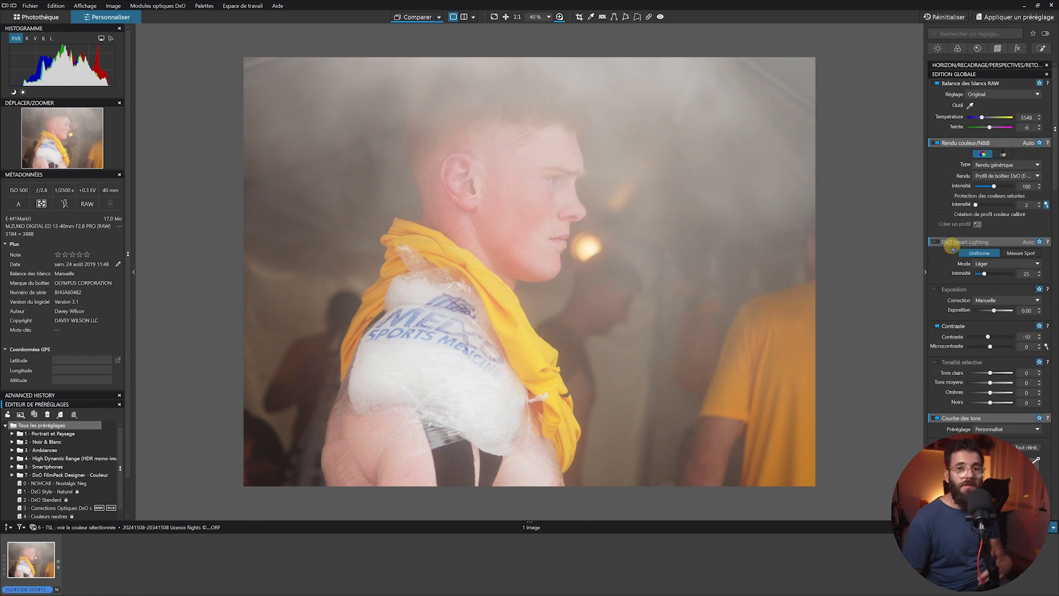
Save the current workspace as a new workspace named "Mon espace de travail avancé".
click(248, 6)
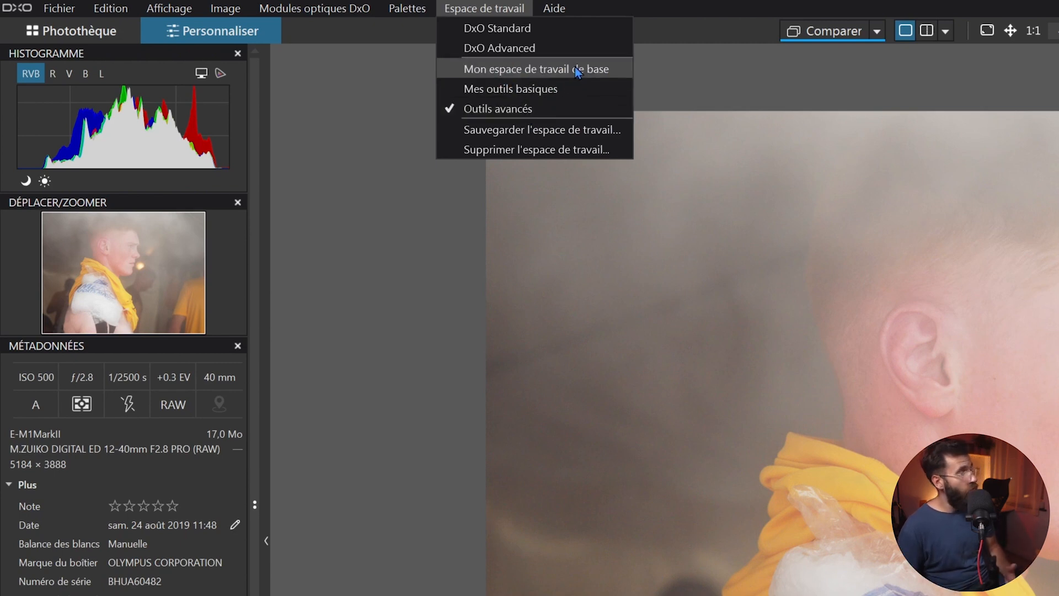
click(555, 107)
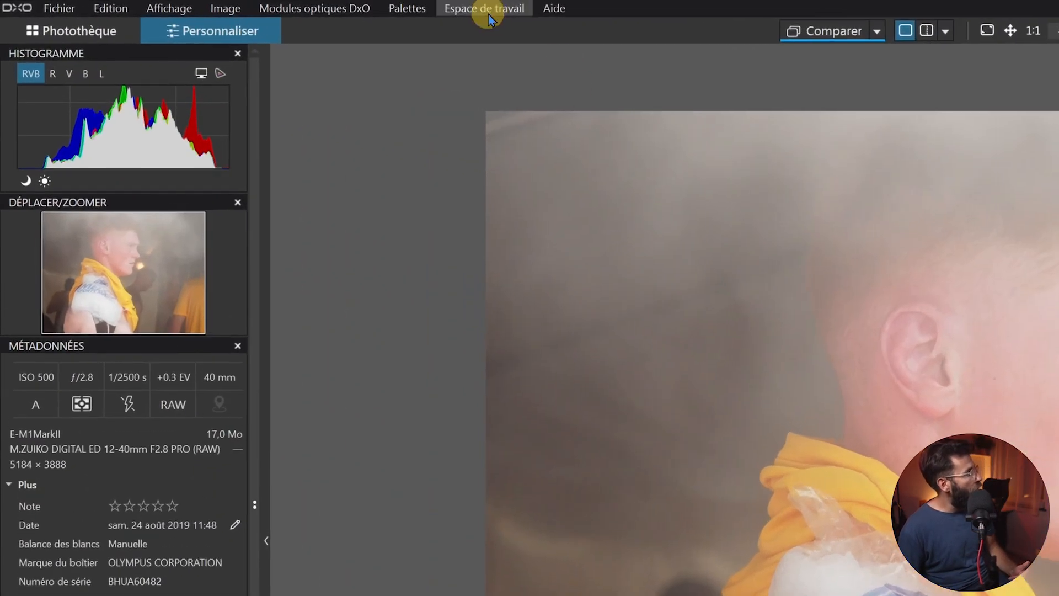
click(245, 5)
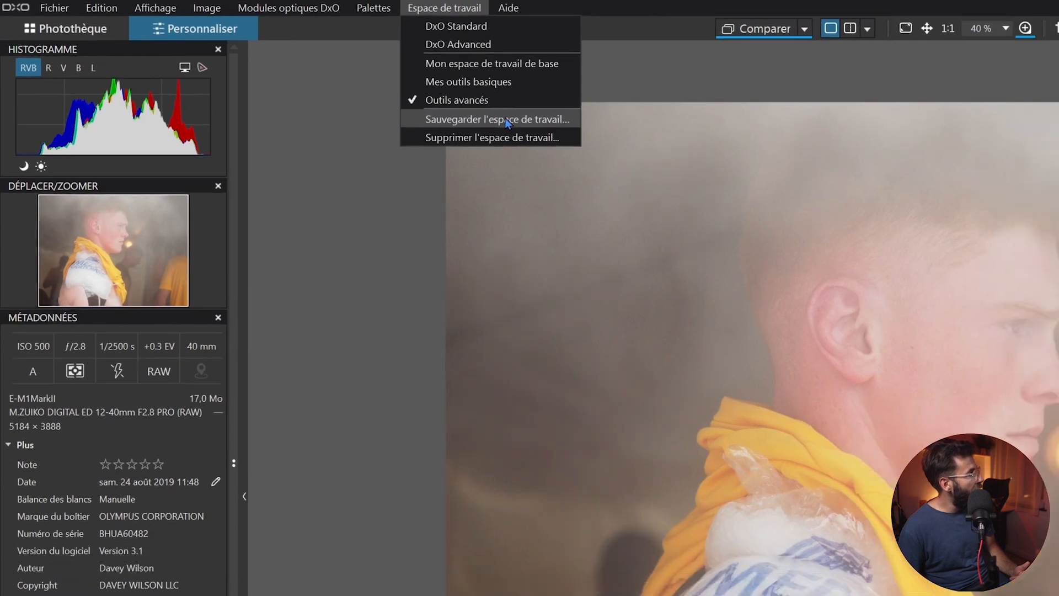
click(542, 129)
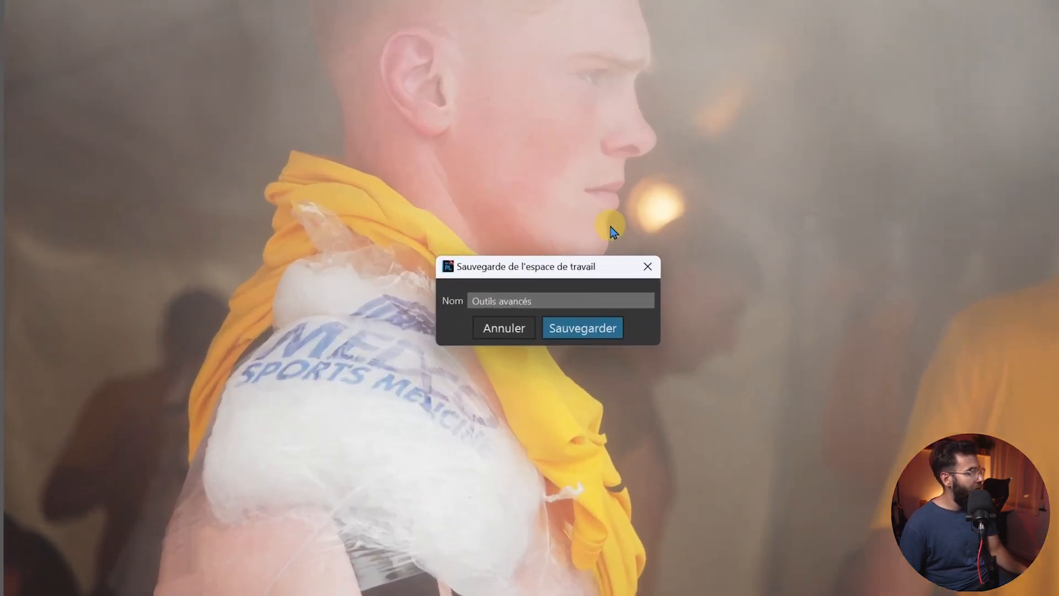
text(M)
text(on e)
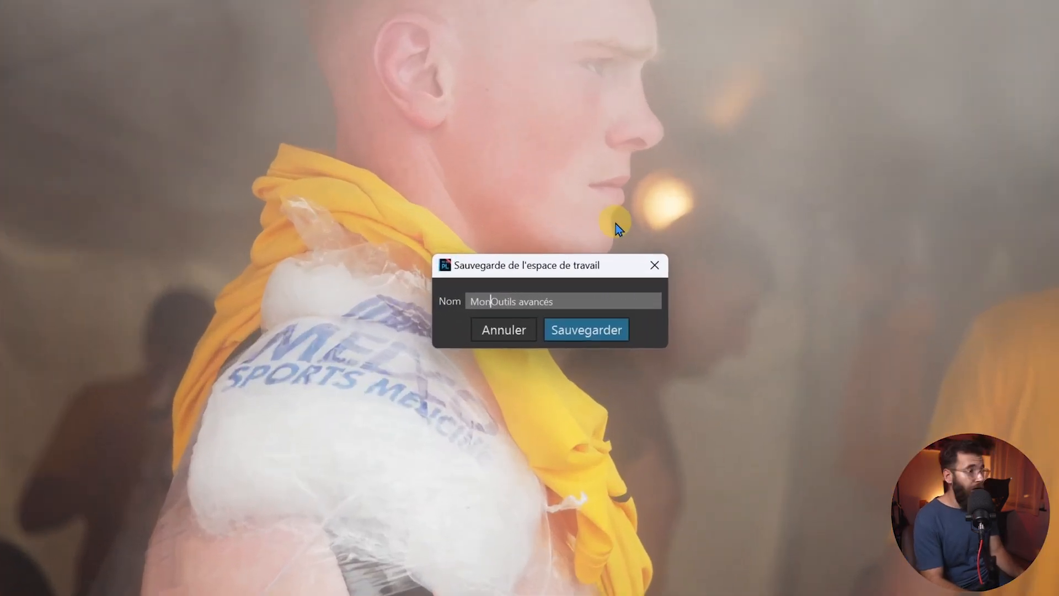
key(ctrl+a)
key(BackSpace)
text(M)
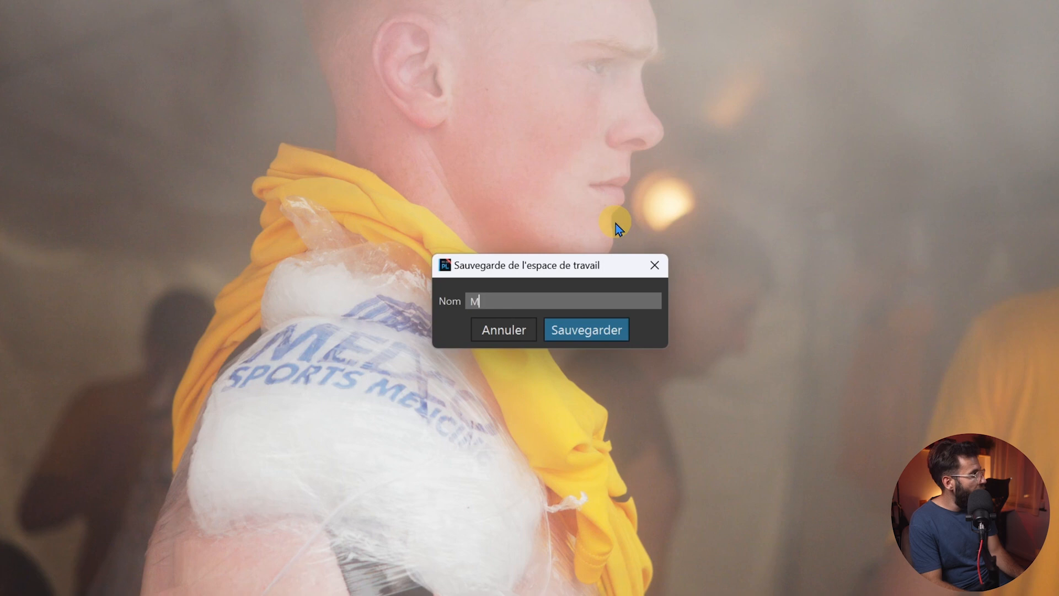
text(on espace de travail avancé)
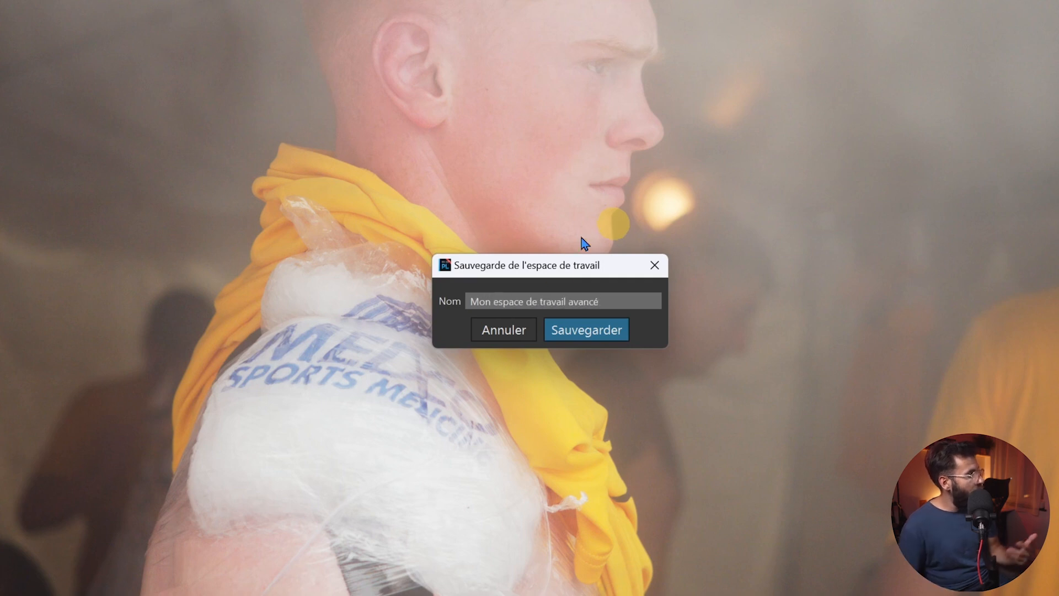
click(582, 327)
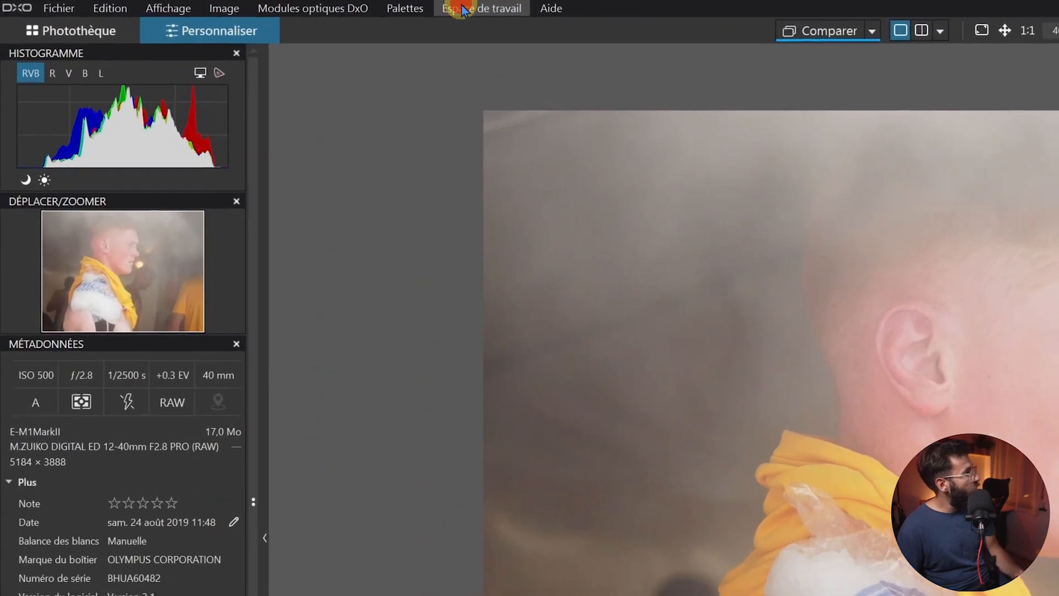
Switch to the "Outils avancés" workspace and delete it, confirming the deletion.
click(234, 6)
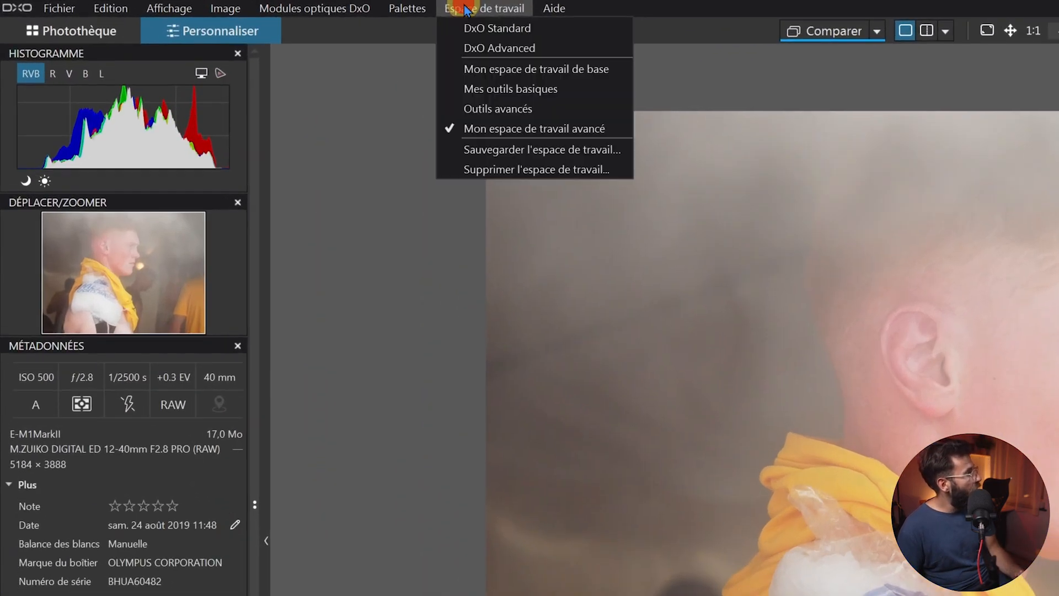
click(548, 111)
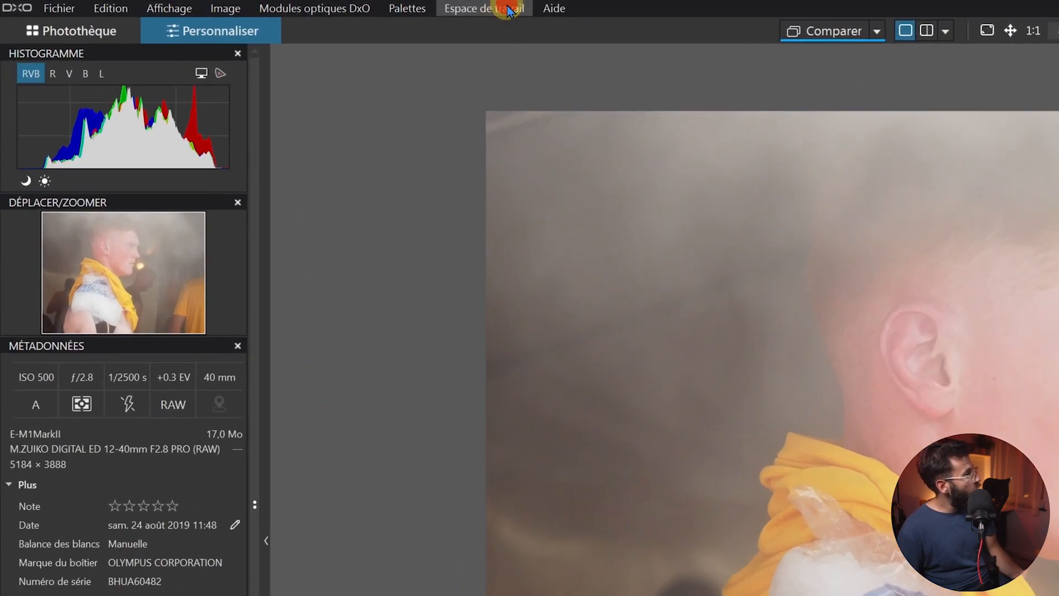
click(508, 10)
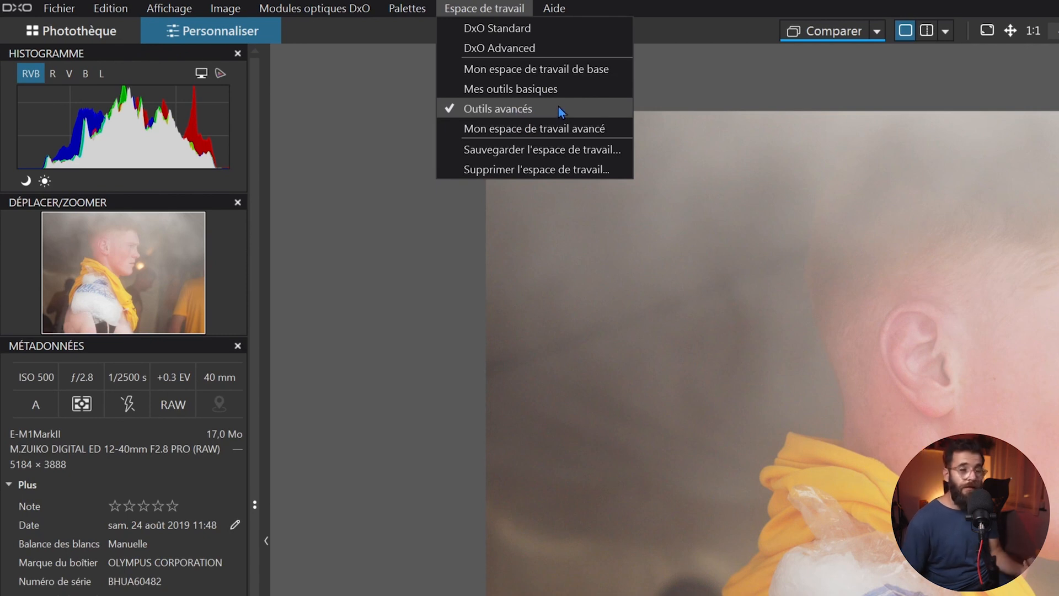
click(546, 171)
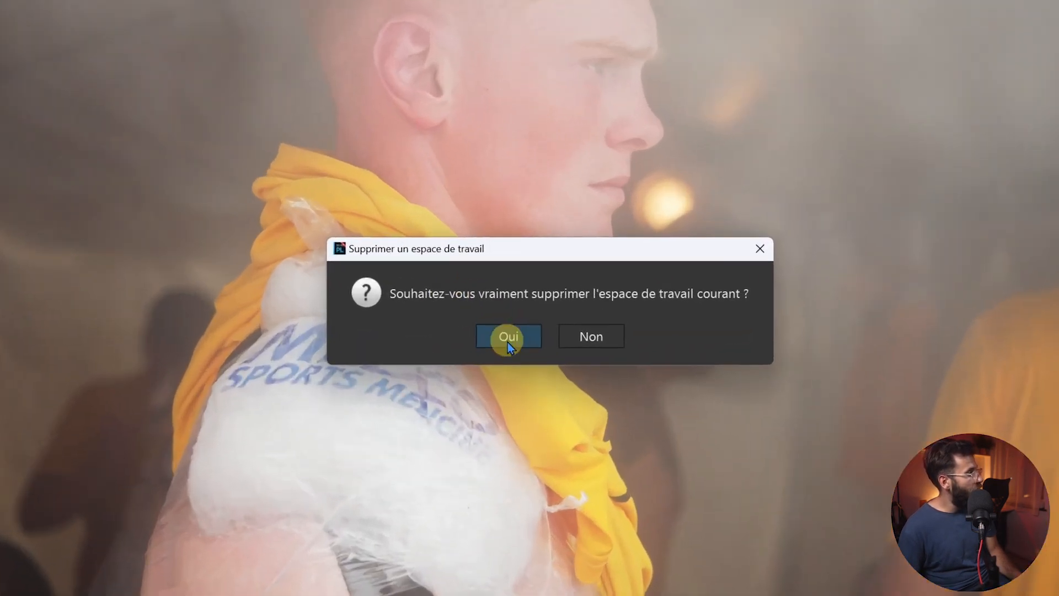
click(506, 338)
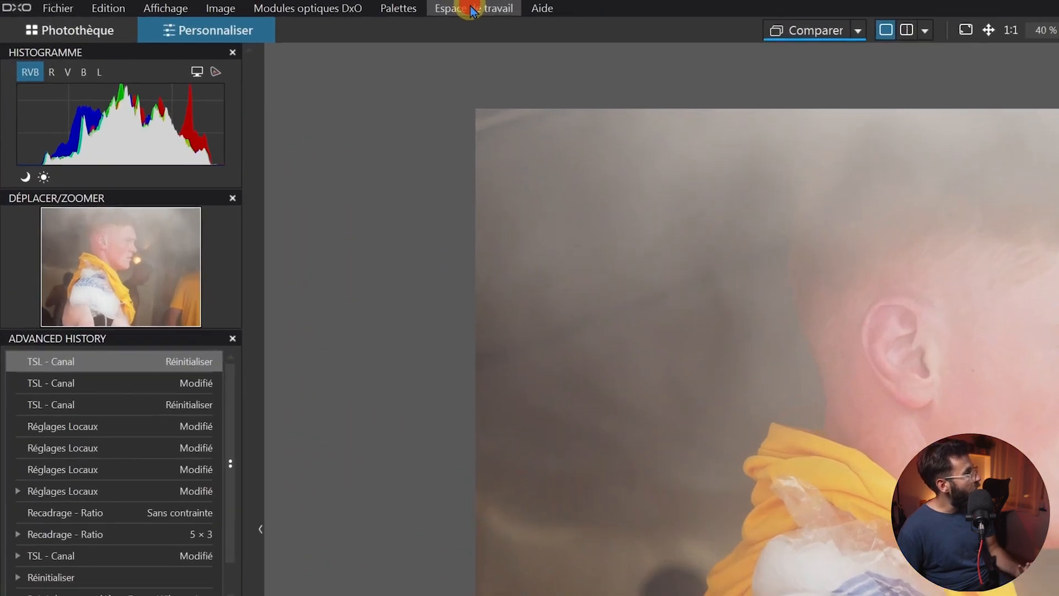
click(242, 6)
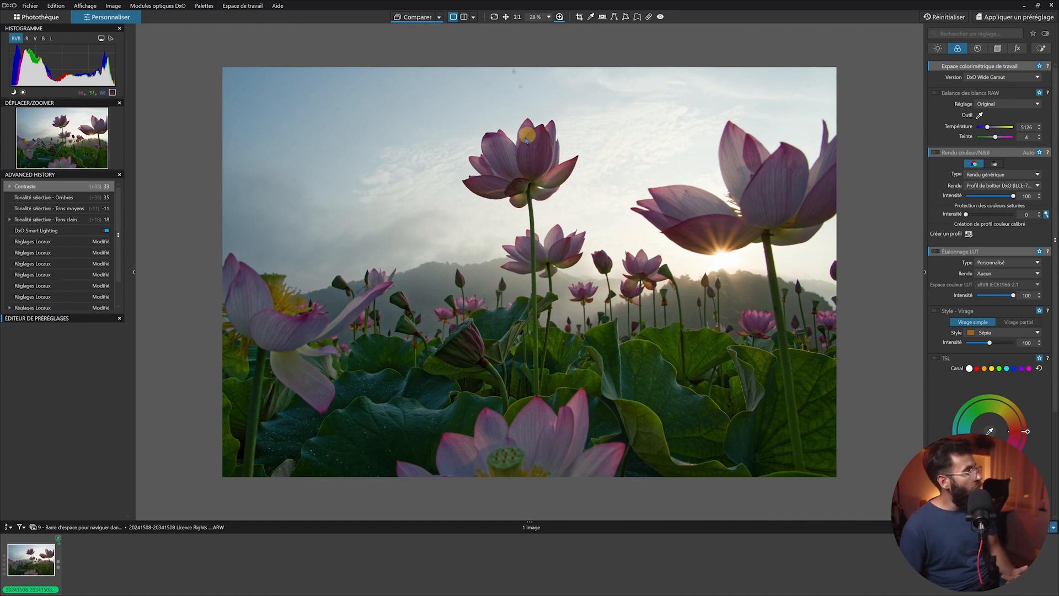
Zoom in on the central lotus flower and pan across the photo while the TSL color picker stays active.
scroll(527, 139, up, 2)
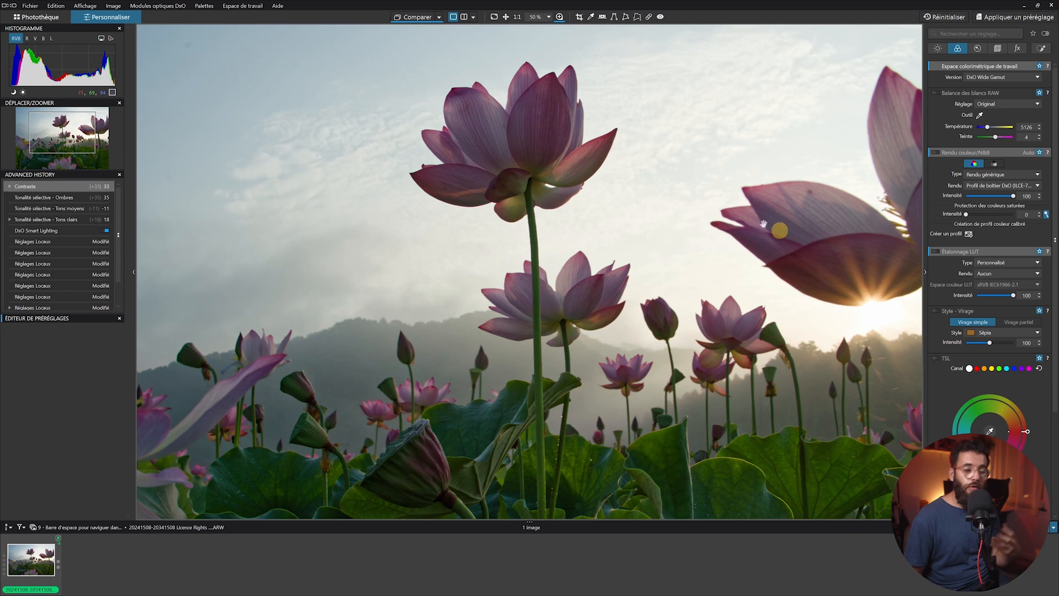
scroll(504, 121, up, 4)
drag(605, 134, 596, 178)
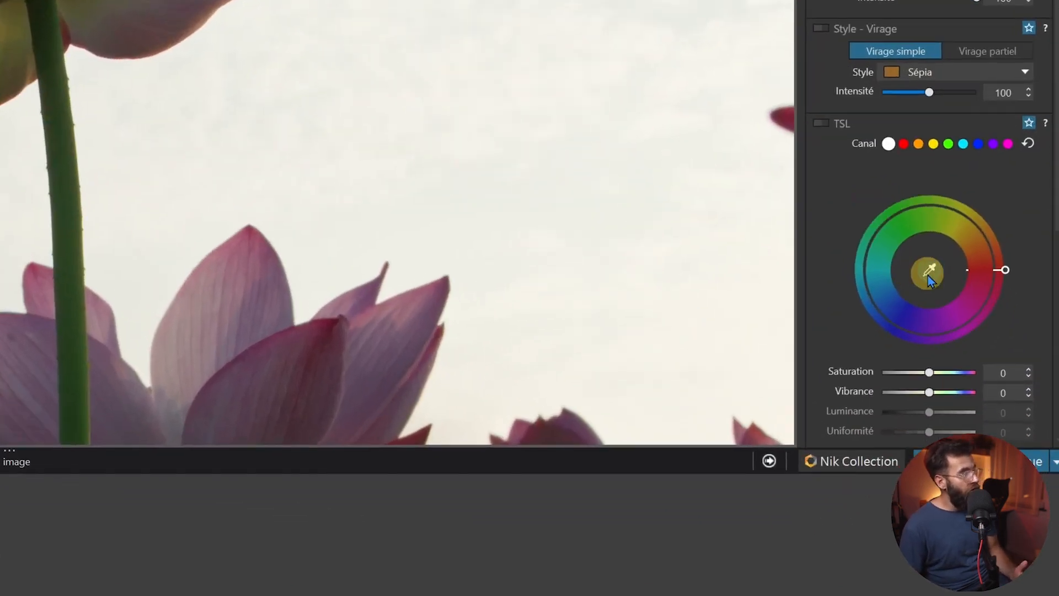
click(989, 434)
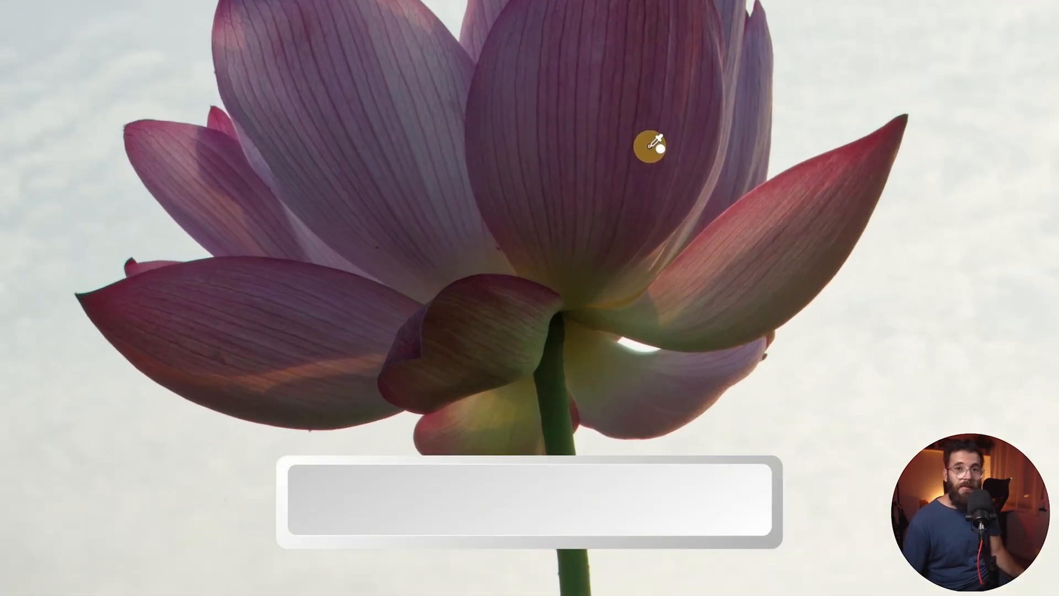
key(space)
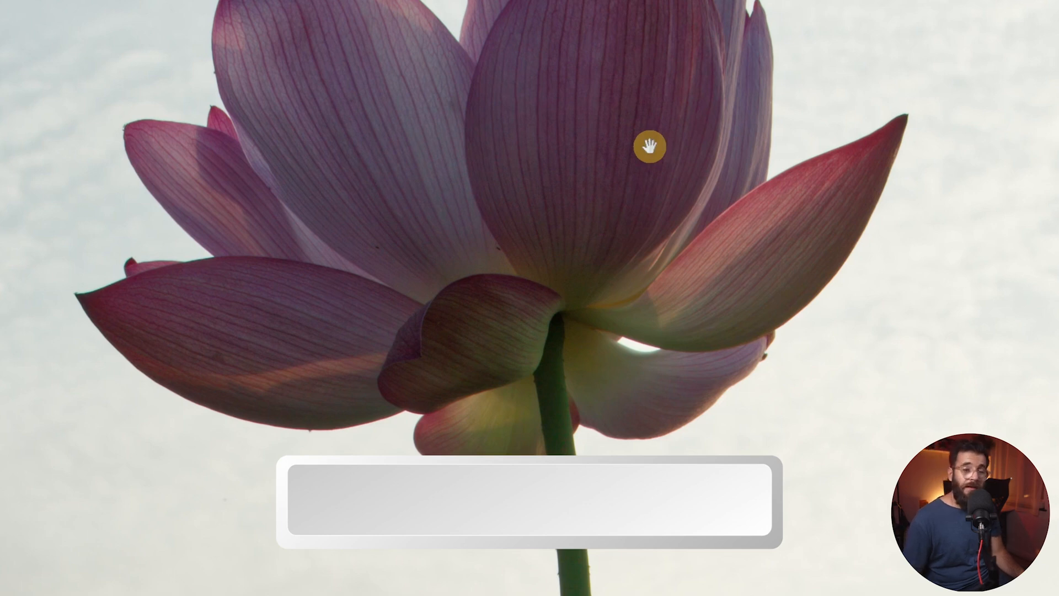
drag(647, 145, 599, 139)
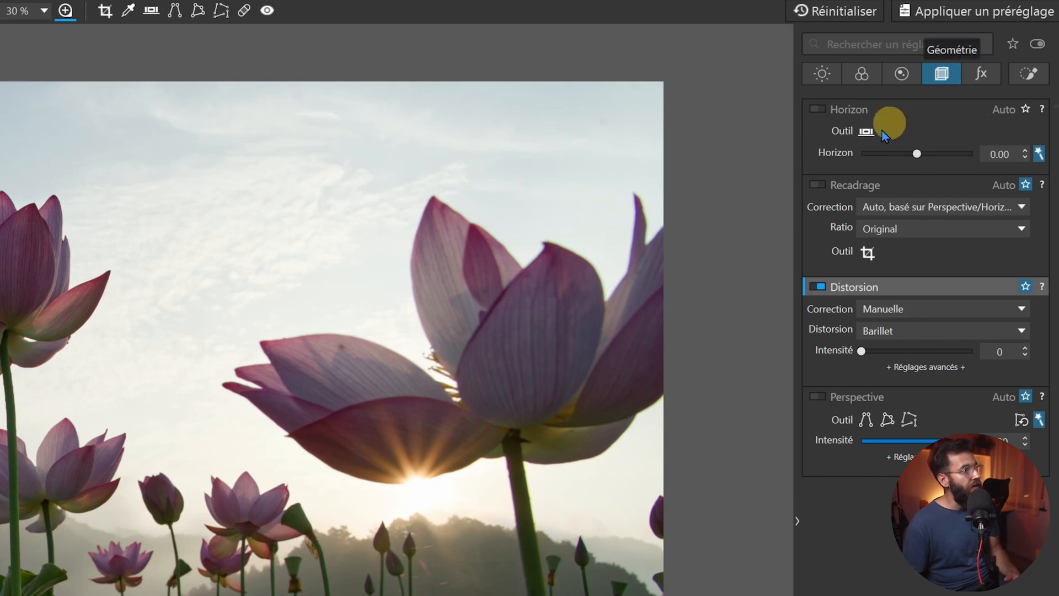
Enable cropping on the lotus photo and apply a custom crop ratio of 5 × 3.
click(818, 185)
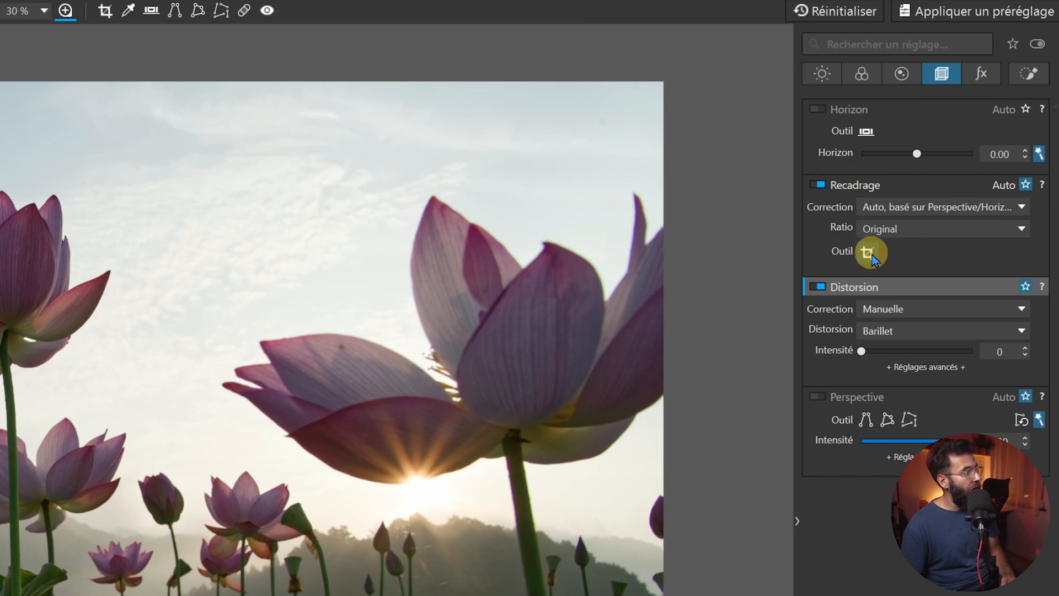
click(868, 253)
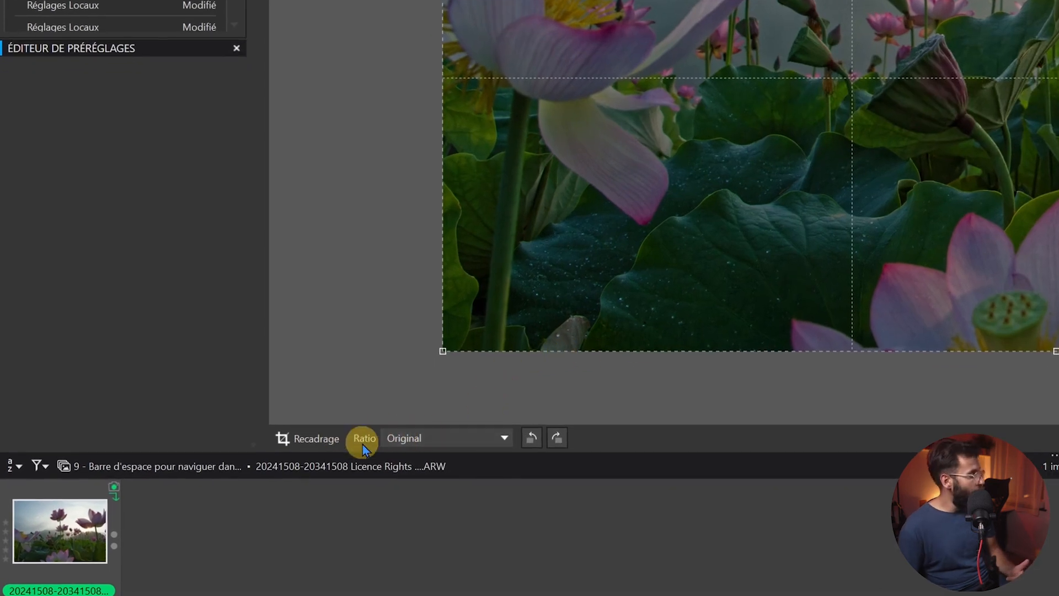
click(431, 444)
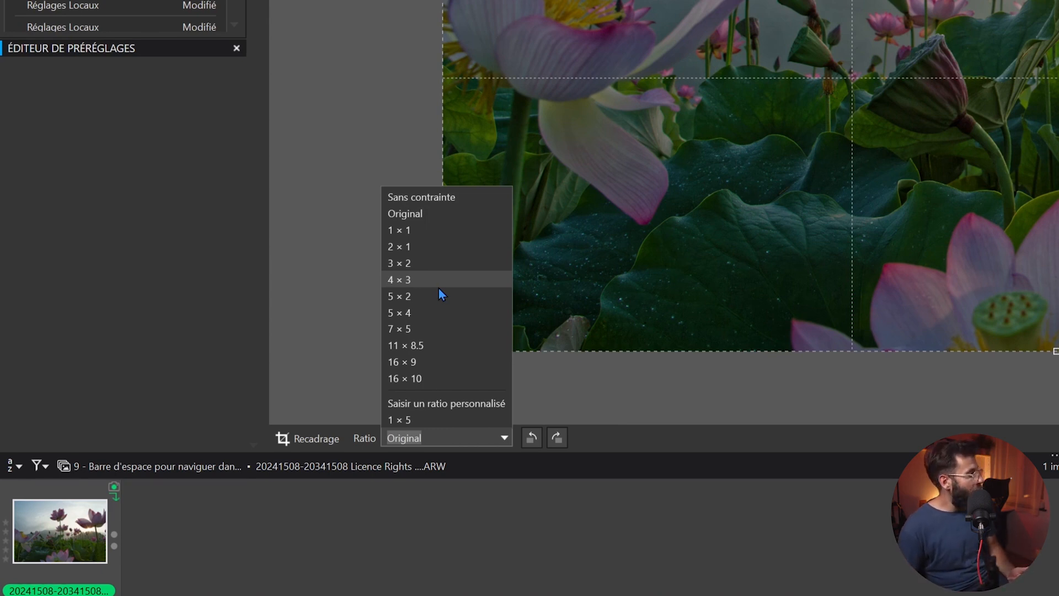
click(445, 403)
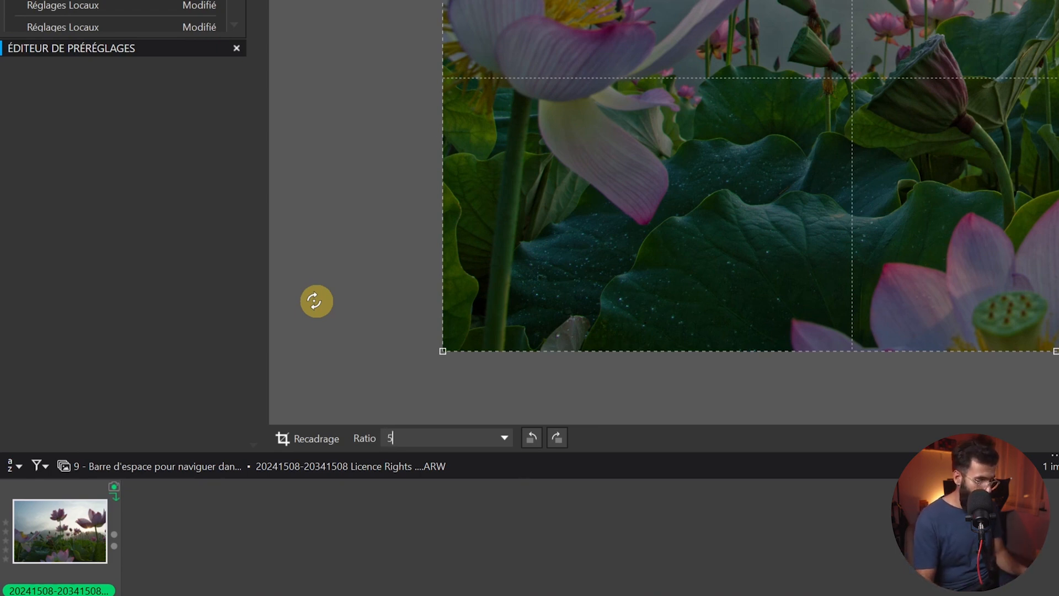
text(x3)
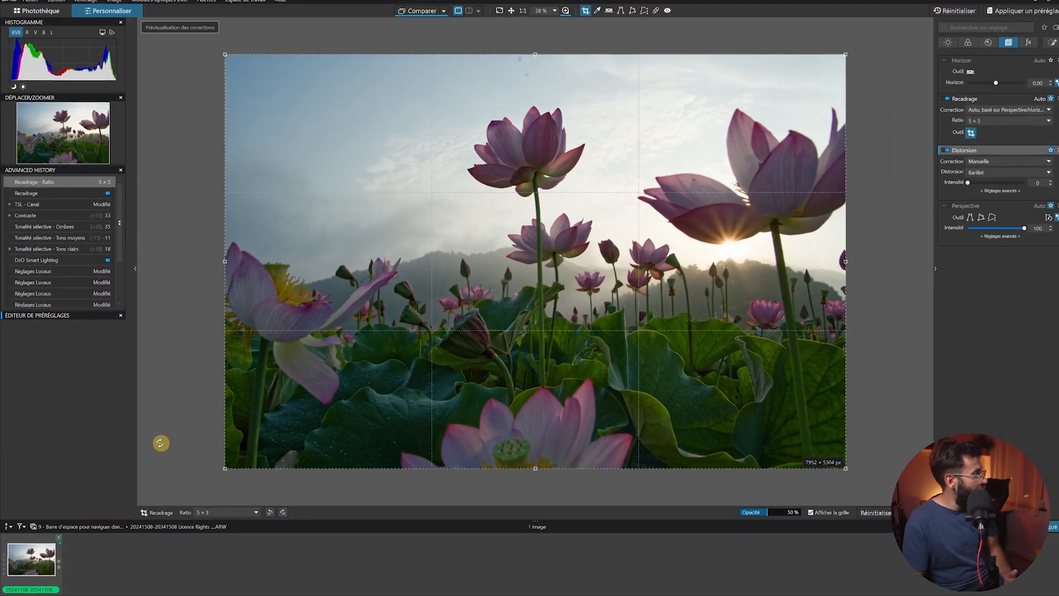
key(Return)
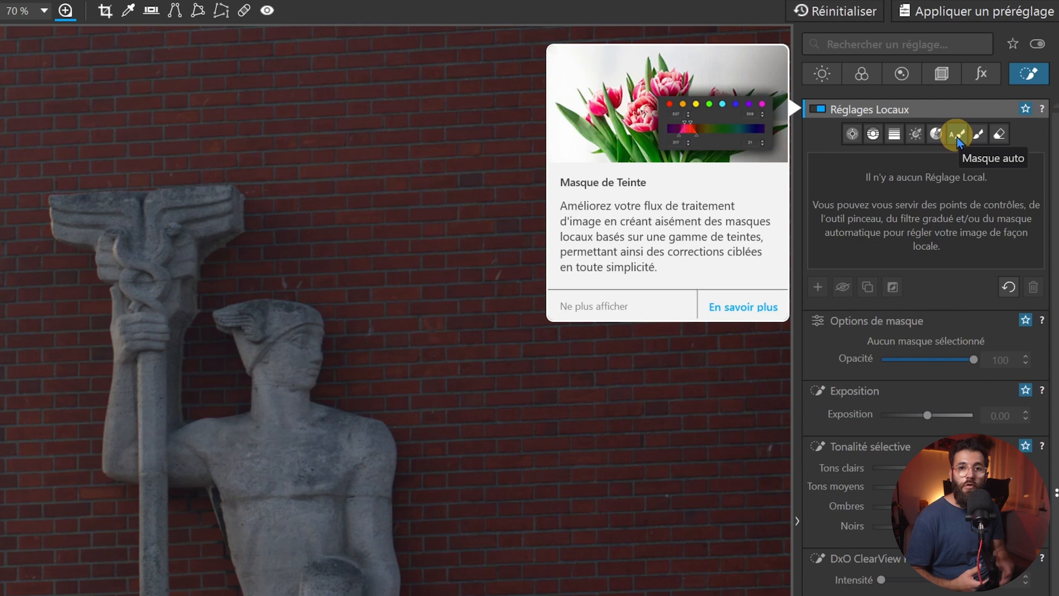
Activate the "Masque auto" local adjustment brush and enlarge its size, ending with a small brush for the statue.
click(958, 138)
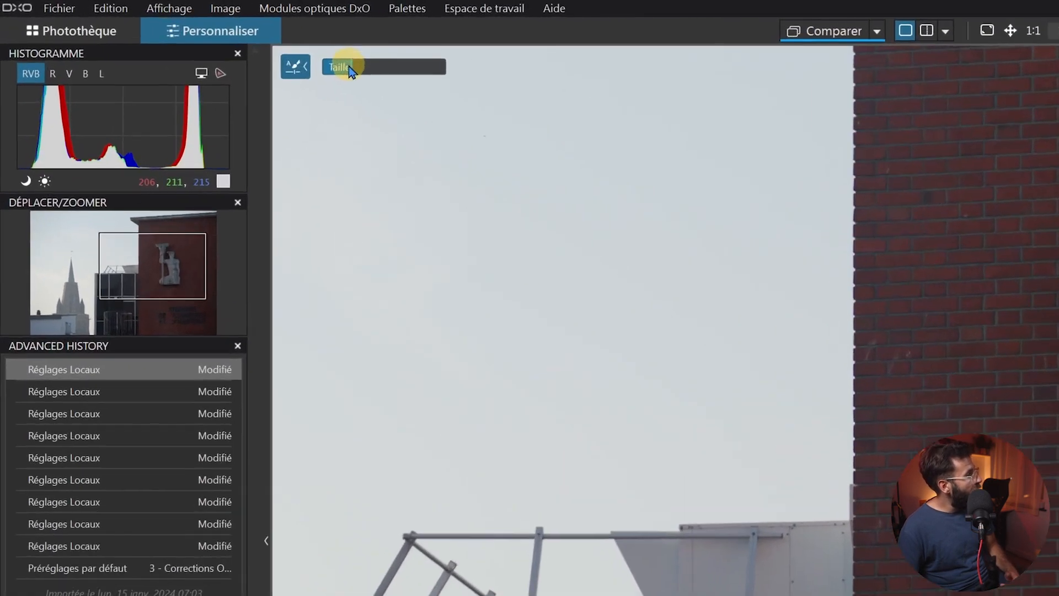
mouse_move(349, 67)
mouse_down()
mouse_move(411, 67)
mouse_move(357, 67)
mouse_up()
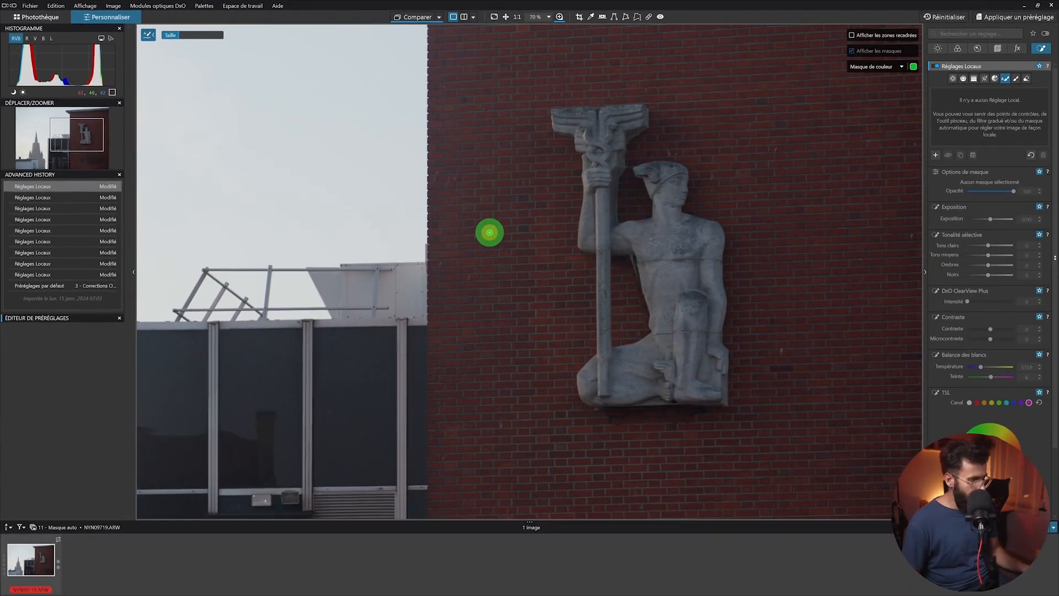
key(ctrl)
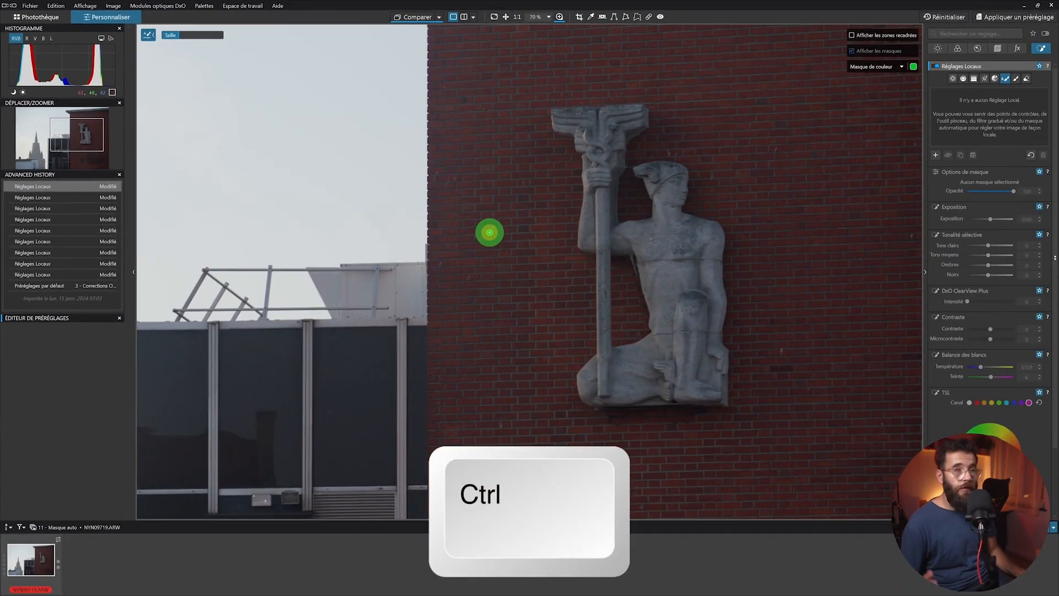
scroll(491, 234, up, 5)
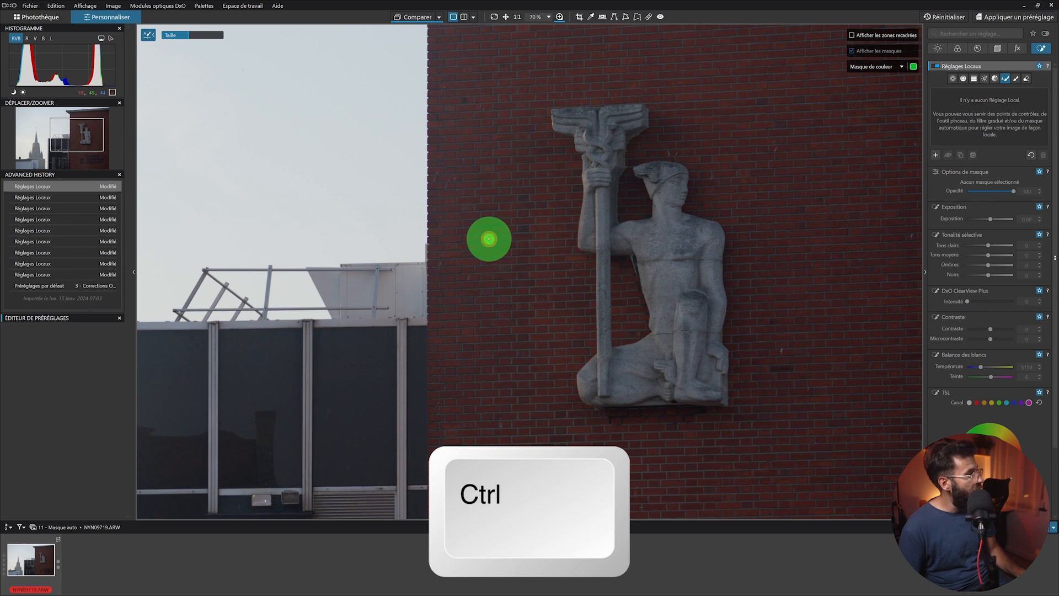
scroll(493, 238, down, 6)
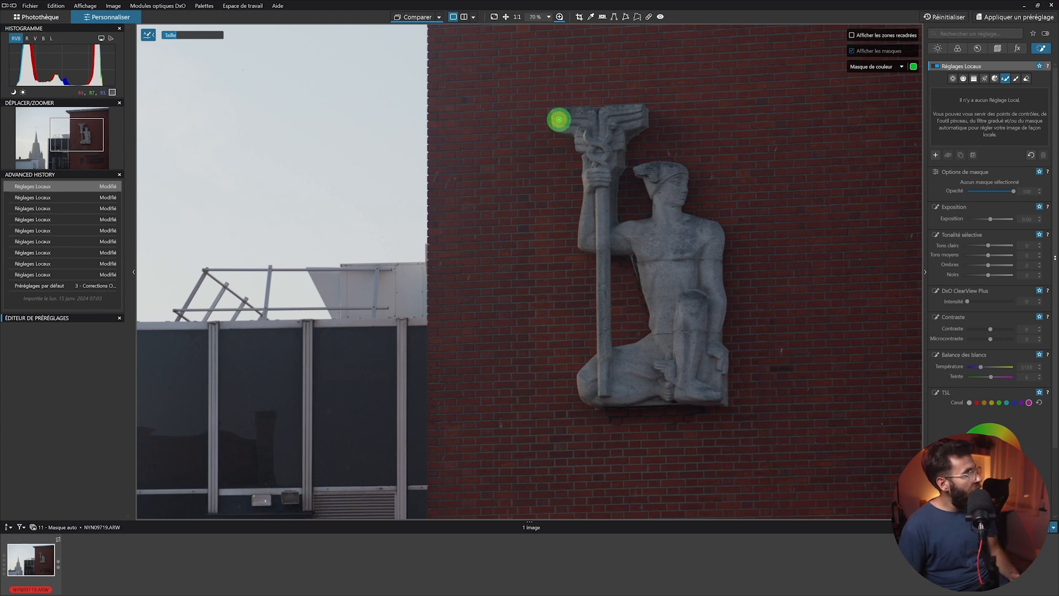
Paint an auto mask over the whole statue on the brick wall and raise its exposure slightly.
mouse_move(553, 116)
mouse_down()
mouse_move(643, 118)
mouse_move(614, 132)
mouse_move(559, 126)
mouse_move(576, 131)
mouse_move(583, 152)
mouse_move(621, 142)
mouse_move(609, 214)
mouse_move(593, 190)
mouse_move(589, 154)
mouse_move(585, 239)
mouse_move(657, 220)
mouse_move(643, 173)
mouse_move(664, 171)
mouse_move(681, 173)
mouse_move(677, 205)
mouse_move(665, 184)
mouse_move(667, 201)
mouse_move(716, 241)
mouse_move(722, 397)
mouse_move(610, 403)
mouse_move(582, 393)
mouse_move(596, 359)
mouse_move(647, 347)
mouse_move(656, 325)
mouse_move(660, 295)
mouse_move(634, 254)
mouse_move(598, 246)
mouse_move(700, 242)
mouse_move(711, 348)
mouse_move(669, 379)
mouse_move(605, 390)
mouse_move(697, 349)
mouse_move(671, 241)
mouse_move(685, 290)
mouse_move(666, 284)
mouse_move(670, 250)
mouse_move(599, 253)
mouse_move(605, 361)
mouse_up()
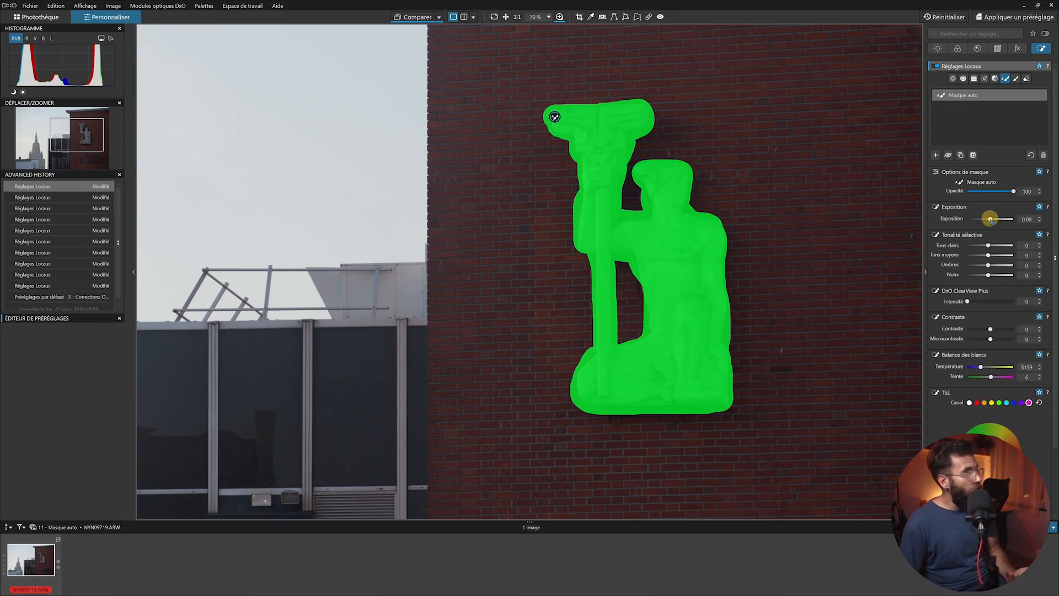
drag(990, 219, 998, 221)
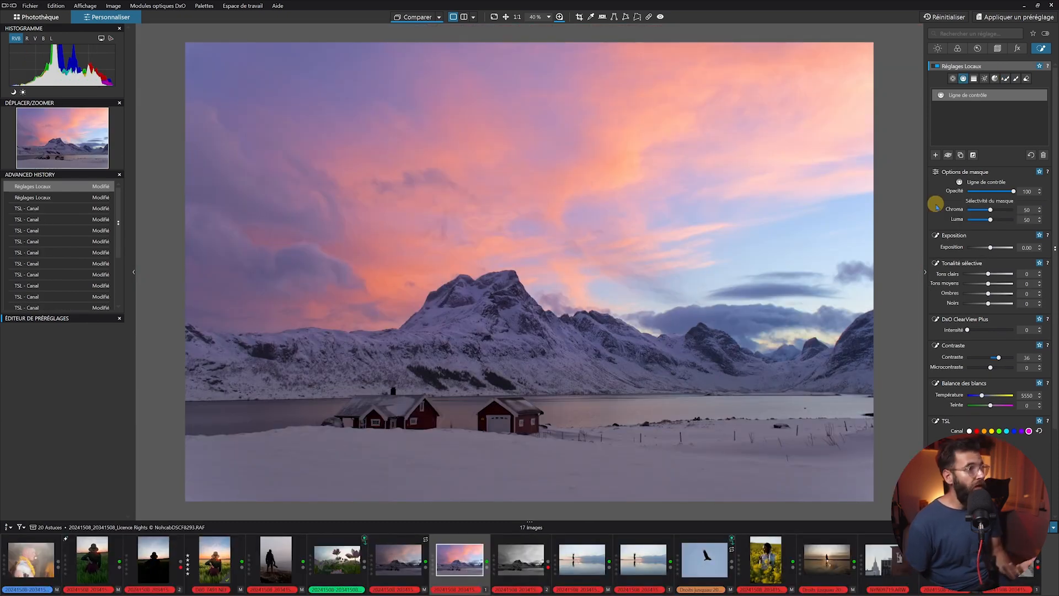
Select the "Ligne de contrôle" mask of the snowy mountain photo and display the masks in black and white.
click(1004, 99)
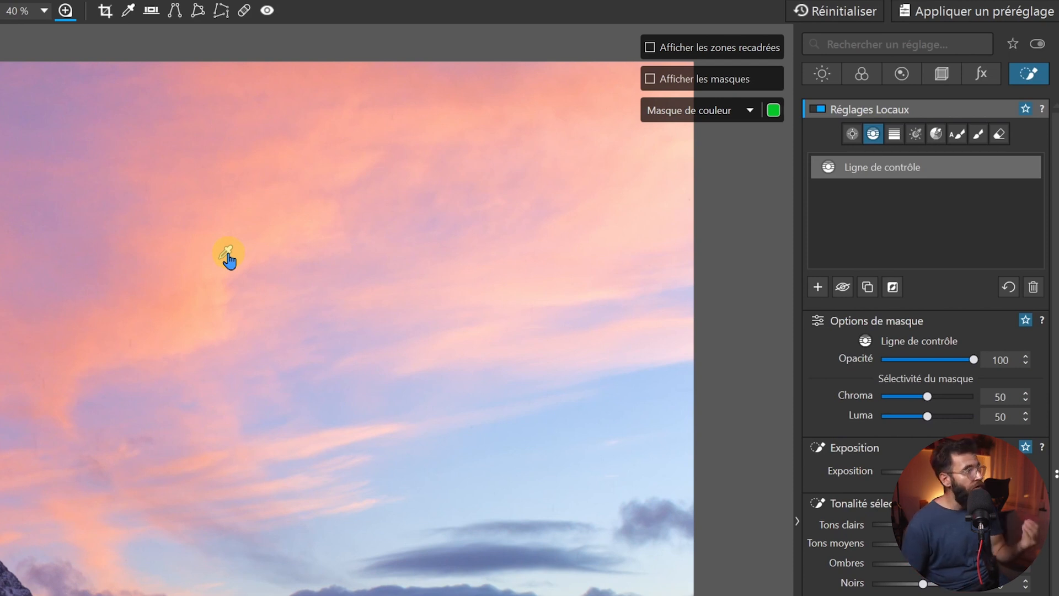
click(649, 87)
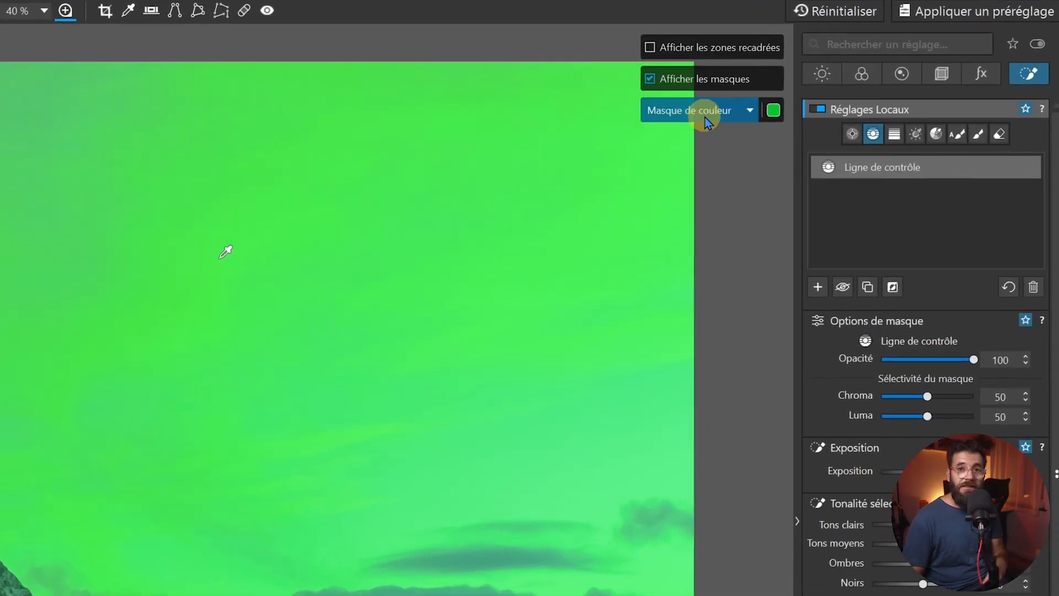
click(706, 116)
click(709, 148)
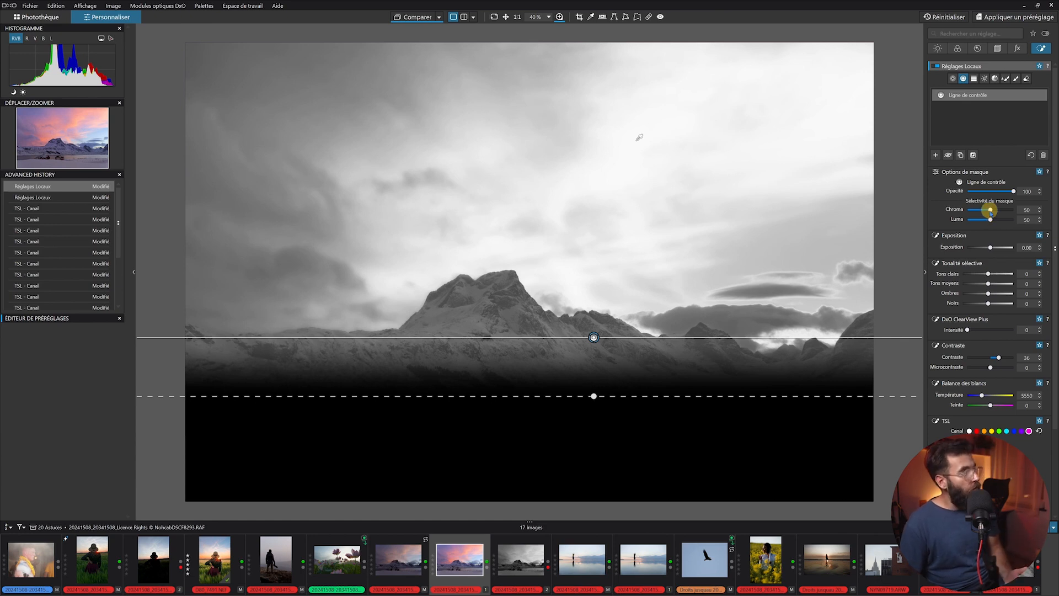
Try a higher Chroma selectivity on the "Ligne de contrôle" mask and switch its display from the color mask to "Noir & Blanc".
drag(990, 210, 1000, 211)
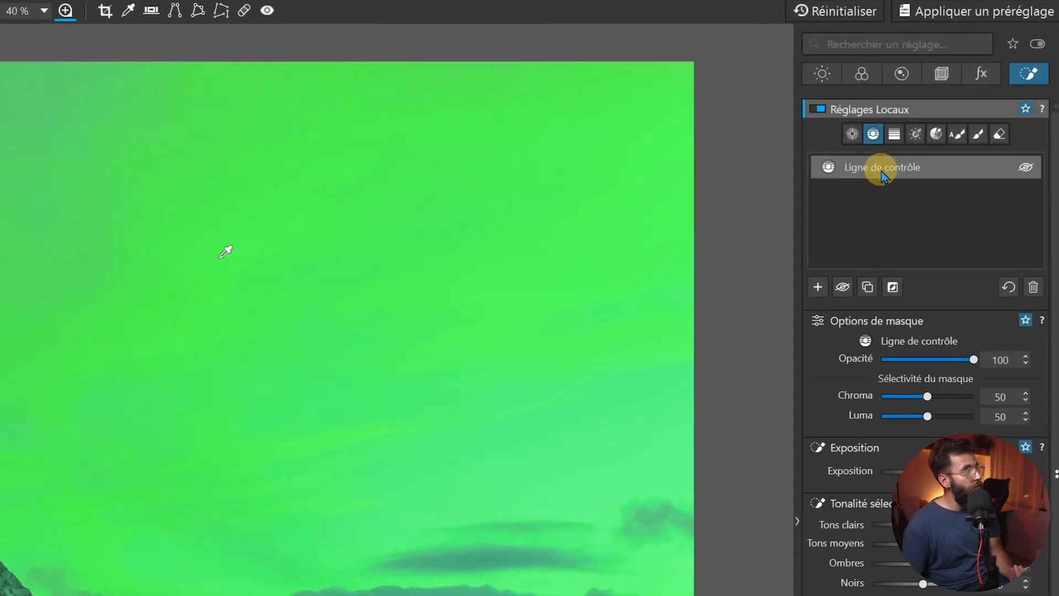
click(1003, 95)
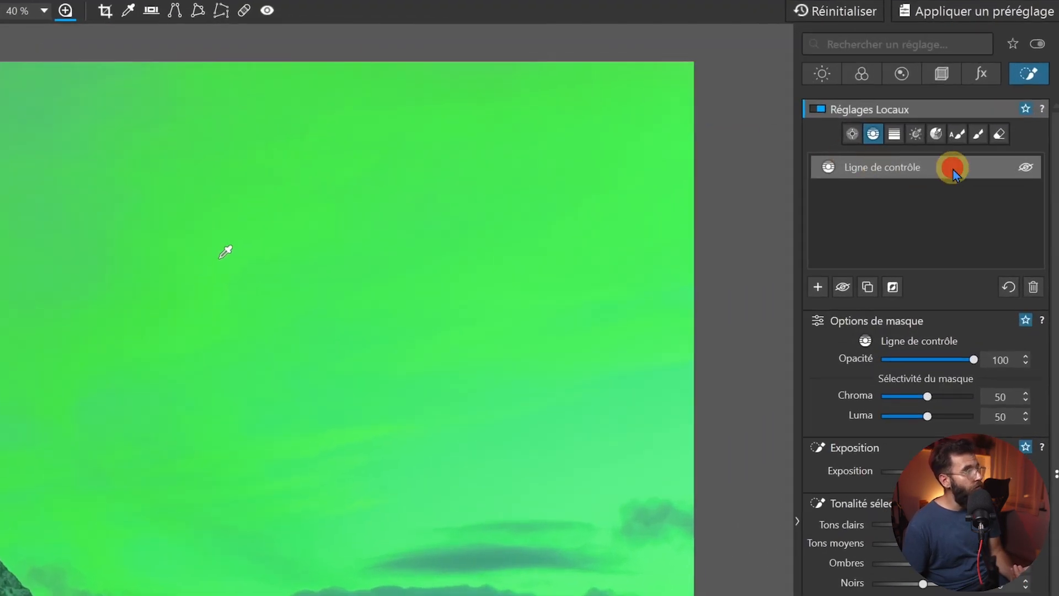
mouse_move(727, 87)
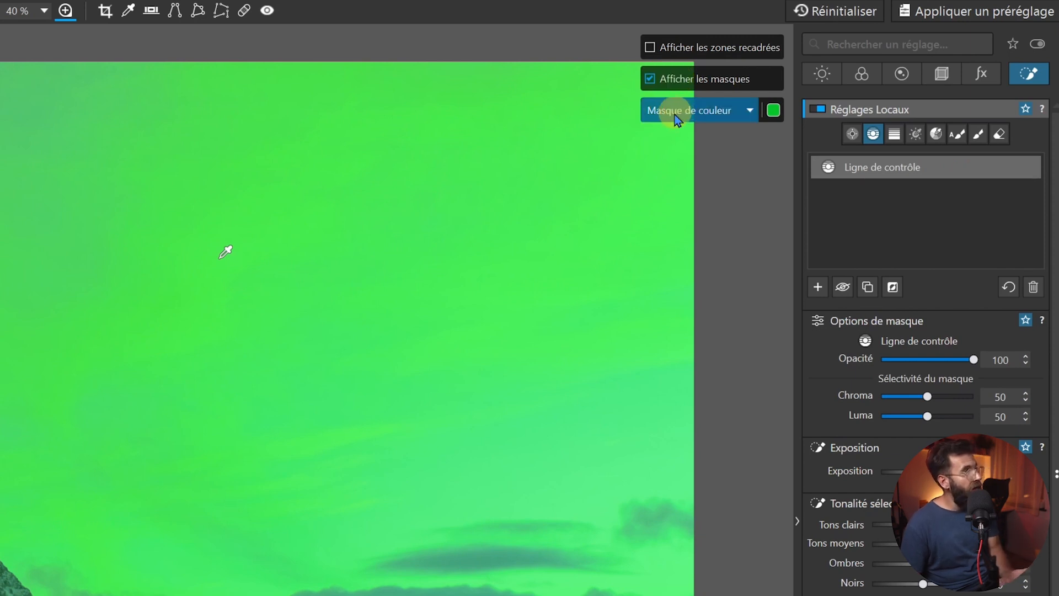
click(704, 111)
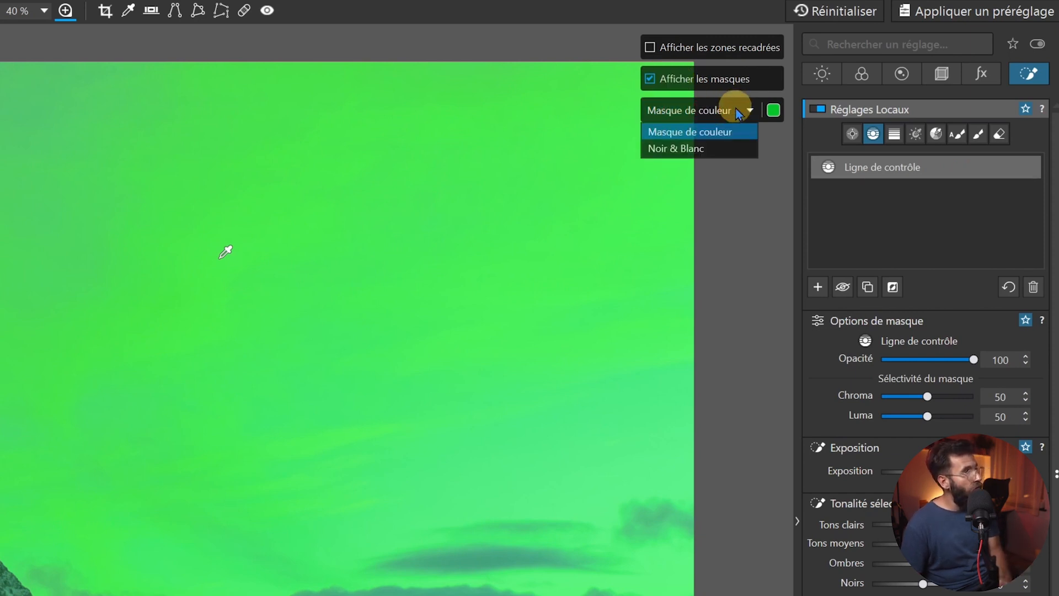
click(704, 147)
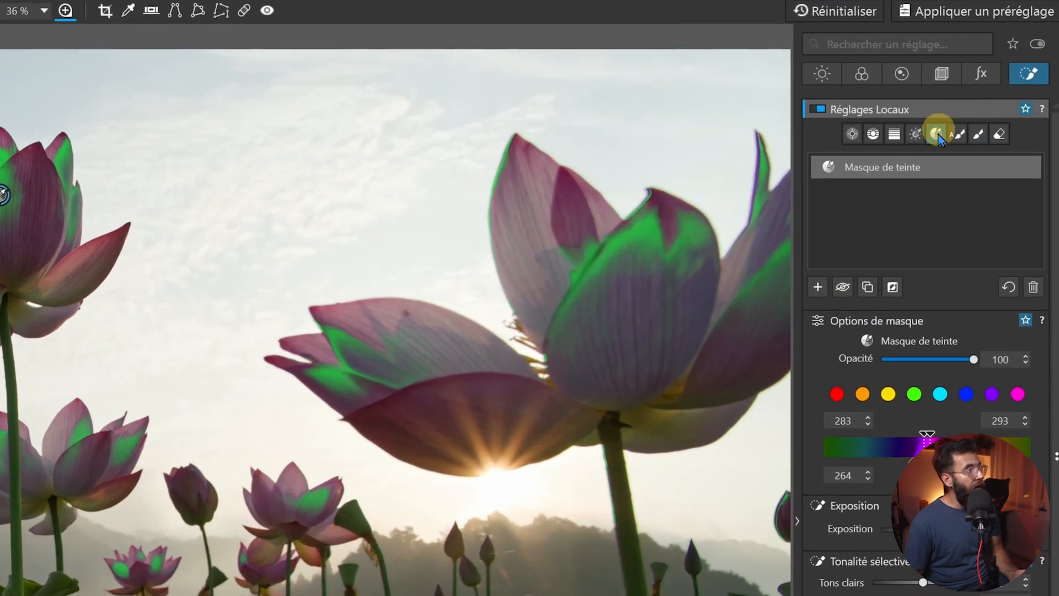
Activate the "Masque de teinte" tool on the lotus photo and preview its mask in "Noir & Blanc", returning to "Masque de couleur".
mouse_move(995, 81)
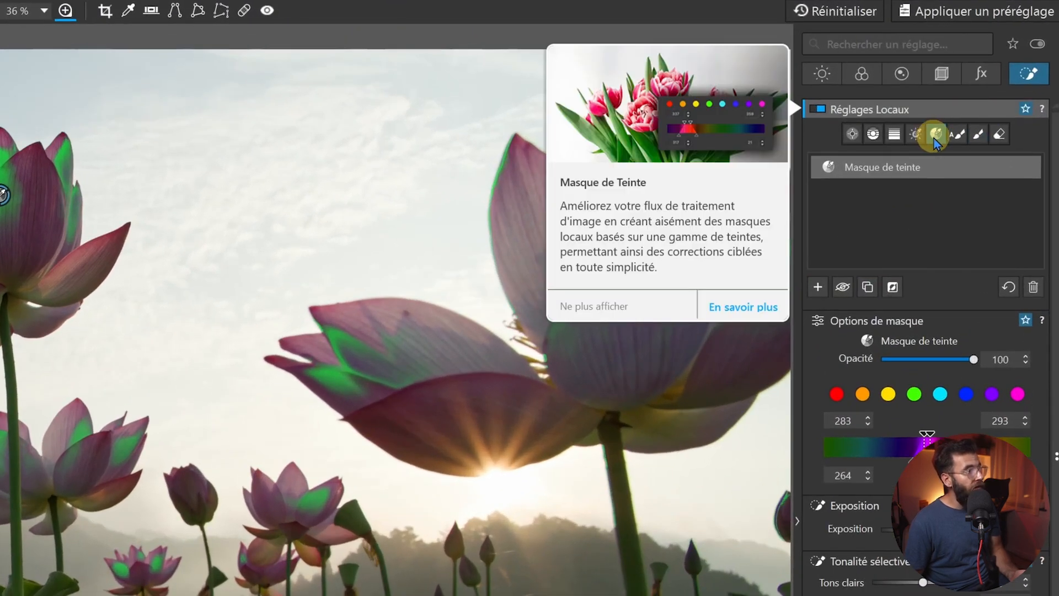
click(937, 134)
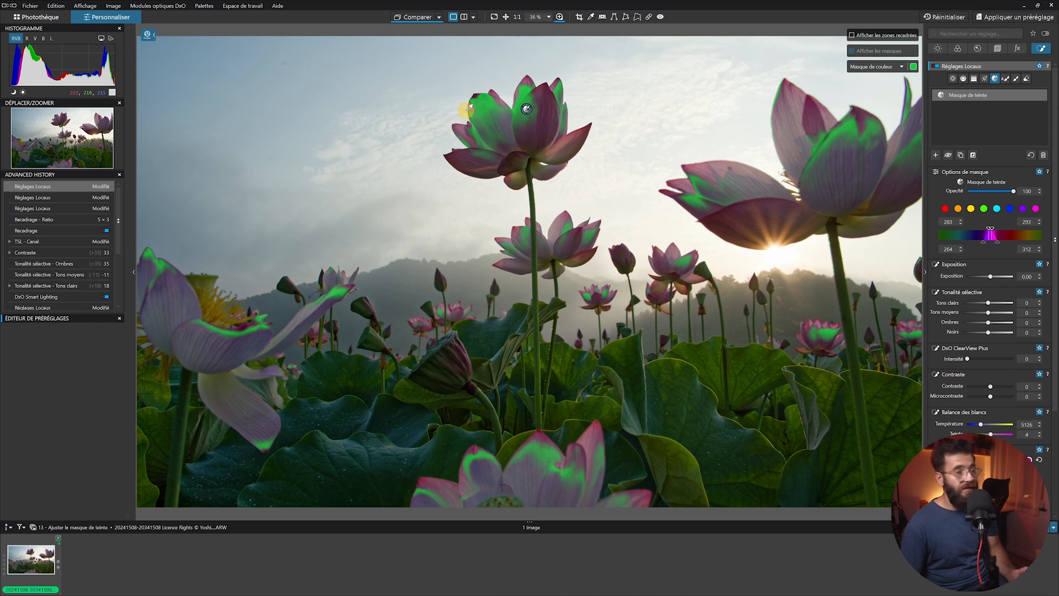
click(877, 67)
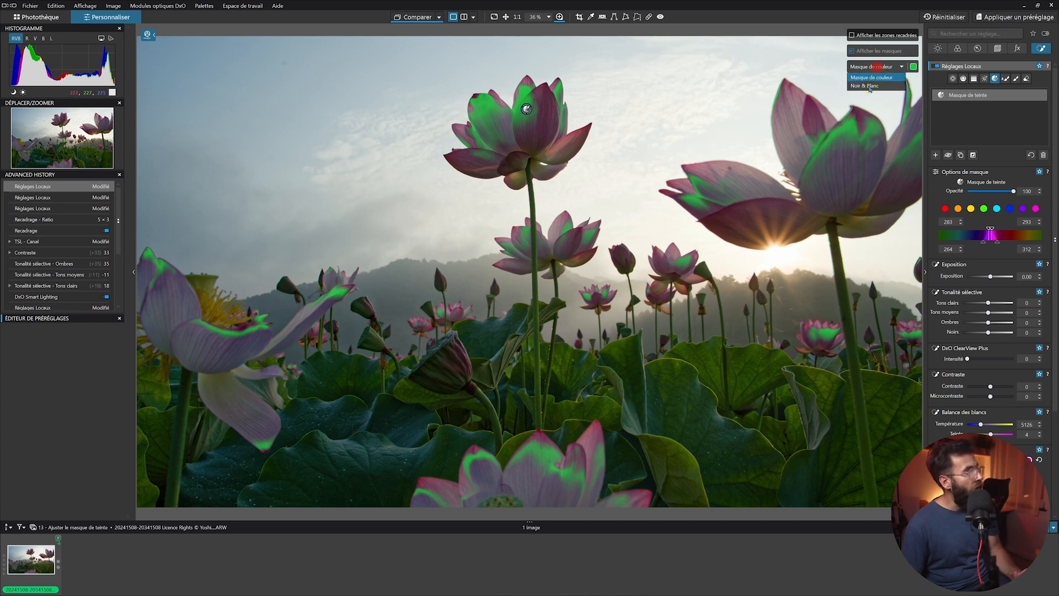
click(871, 87)
click(876, 66)
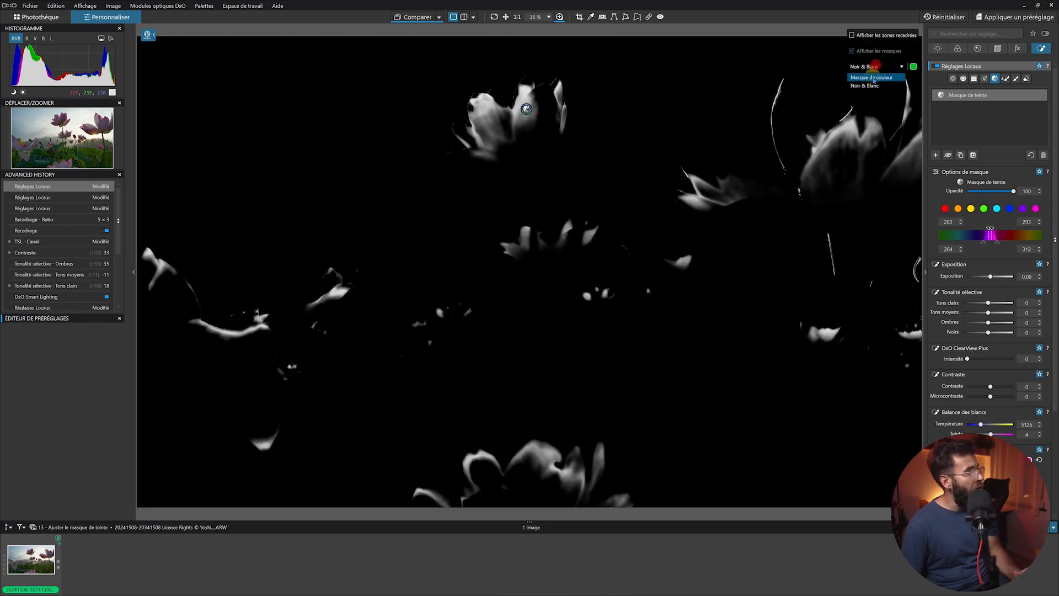
click(873, 78)
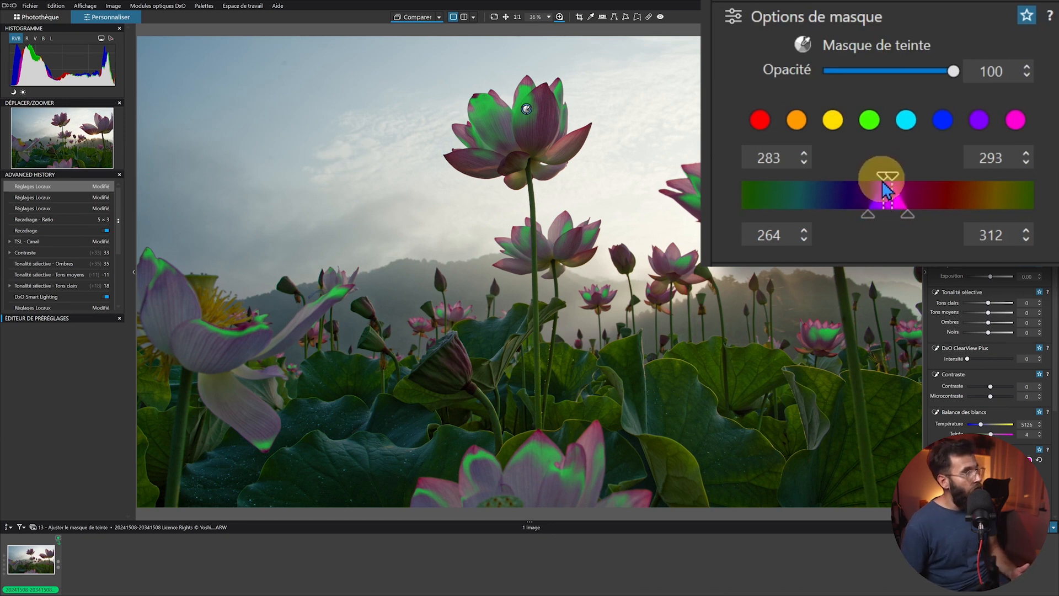
Widen the lotus hue mask's range to 256 and 308 and extend its upper falloff limit to 22.
drag(881, 177, 862, 177)
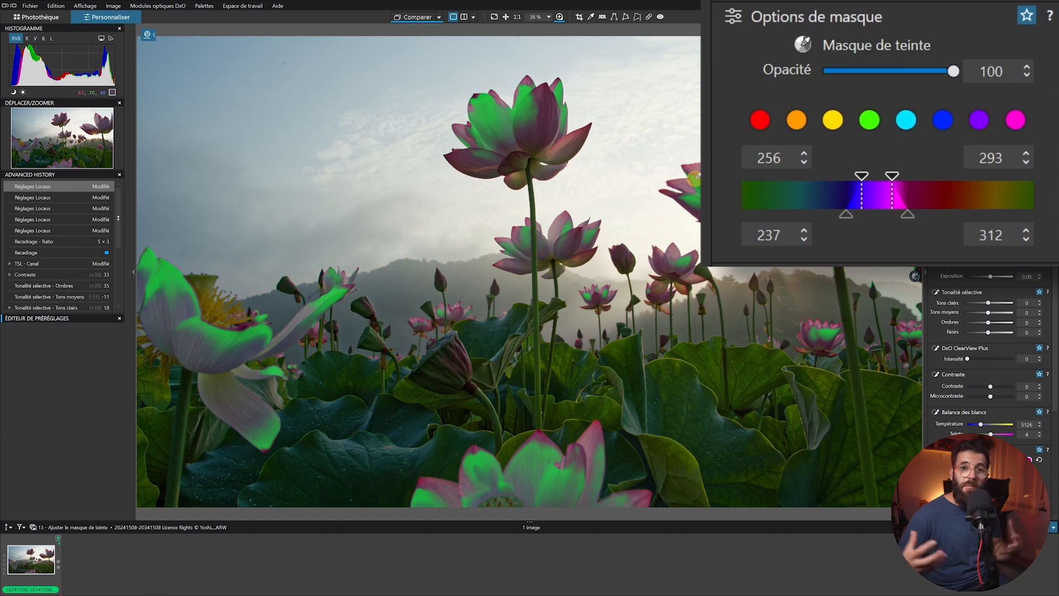
drag(890, 174, 903, 176)
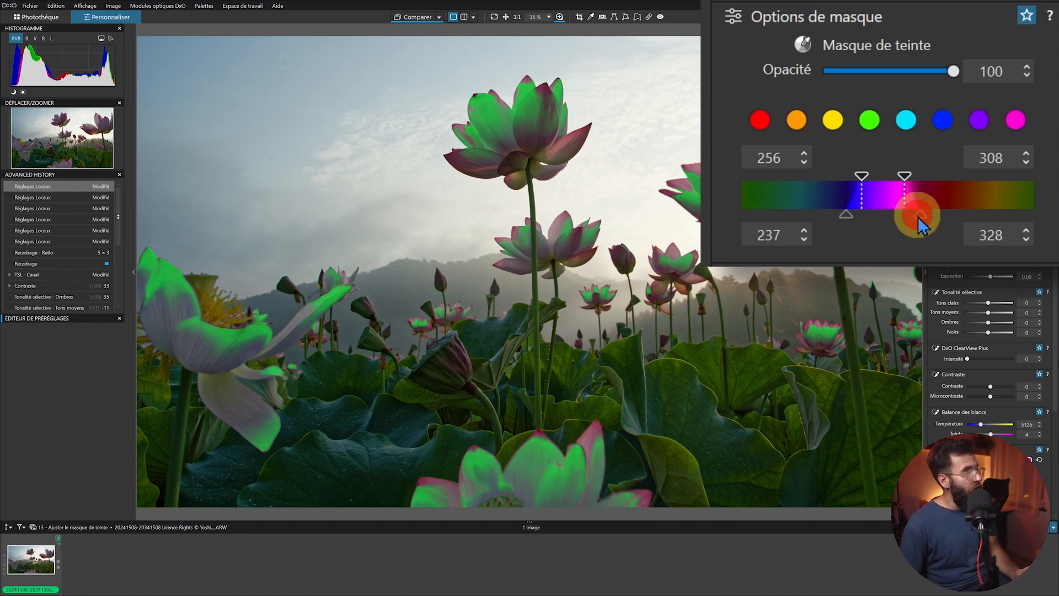
drag(919, 218, 962, 218)
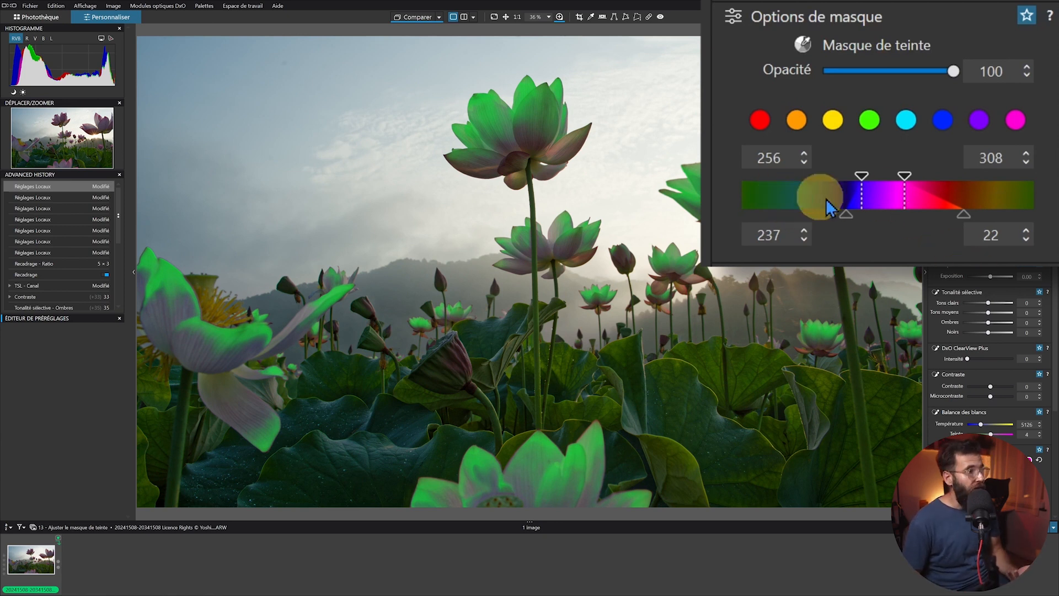
Set the lower hue limit of the lotus mask to 250 and raise it in single increments to 253.
click(784, 159)
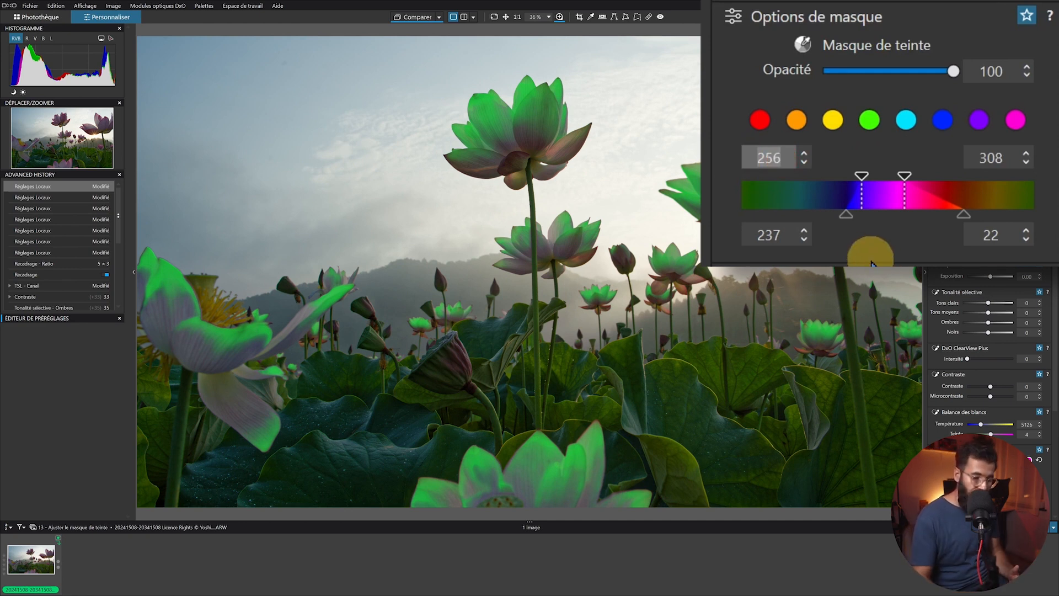
text(2)
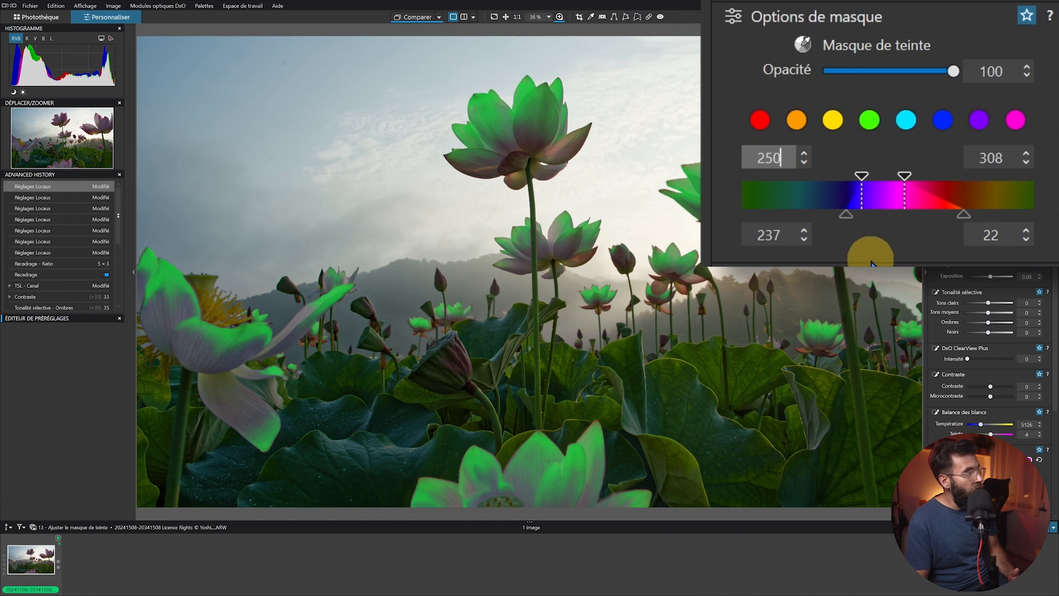
key(Return)
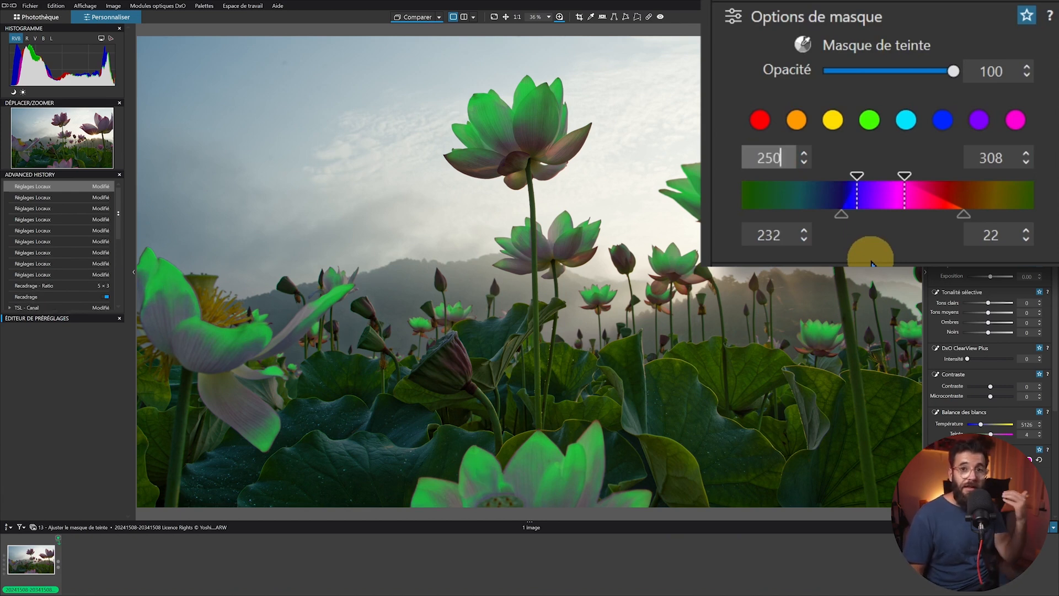
click(805, 154)
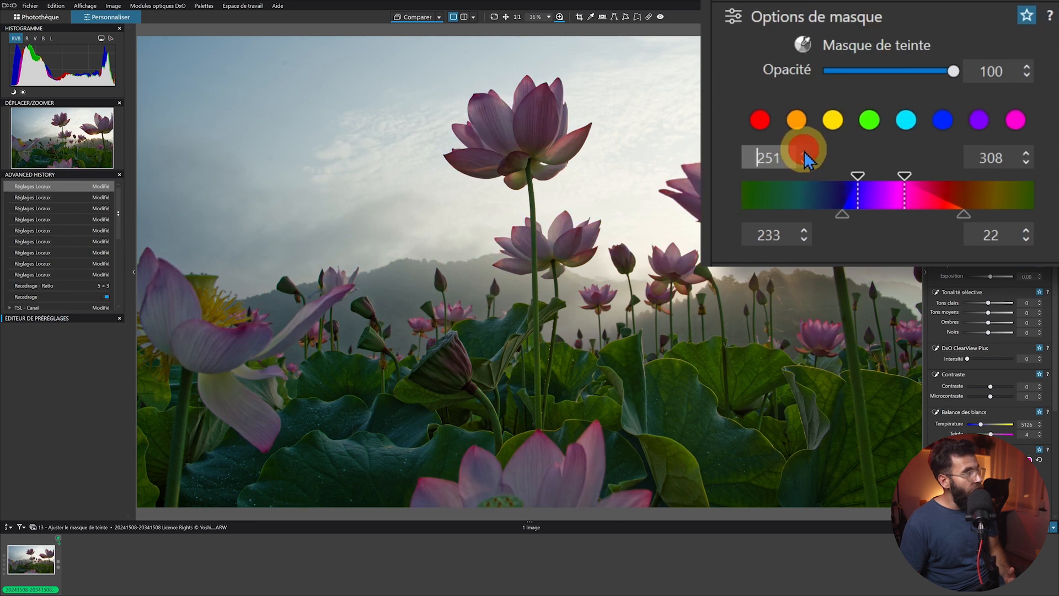
click(804, 154)
click(805, 154)
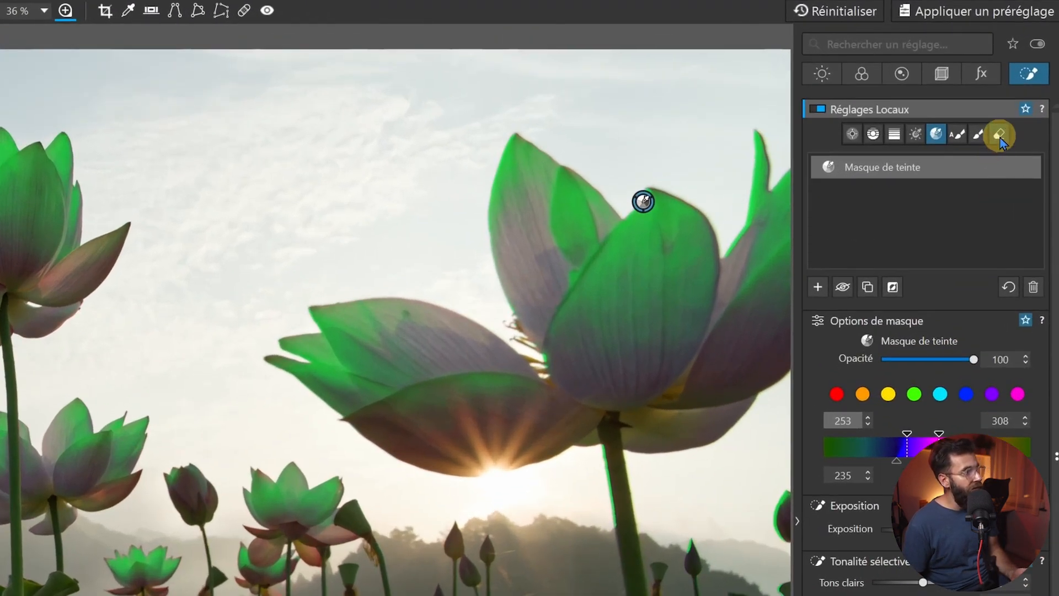
Erase part of the hue mask between the small lotus and the large right-hand lotus with the eraser brush.
click(1000, 135)
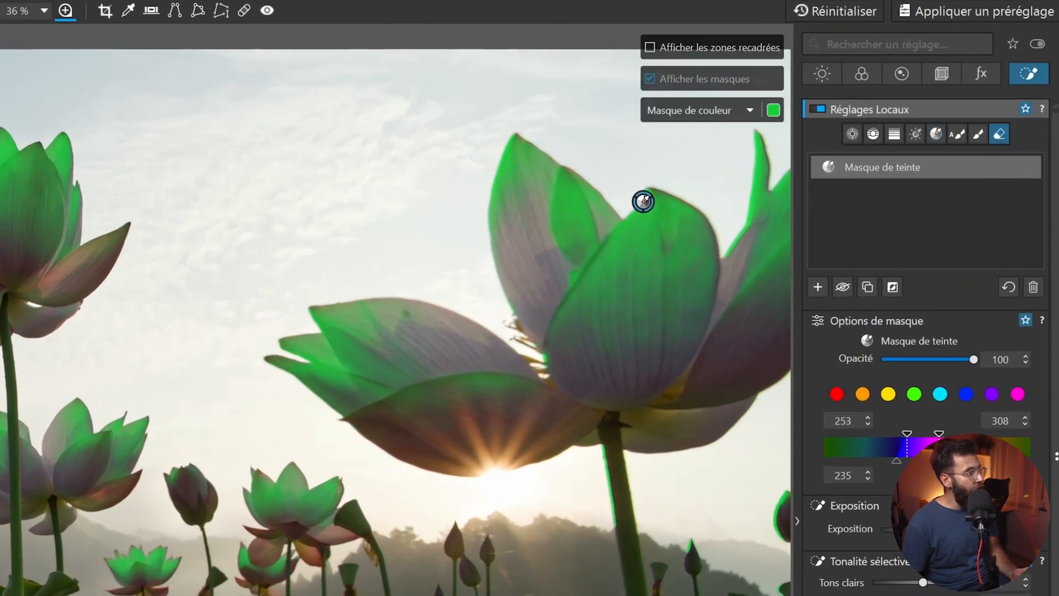
scroll(395, 323, down, 2)
scroll(730, 320, up, 1)
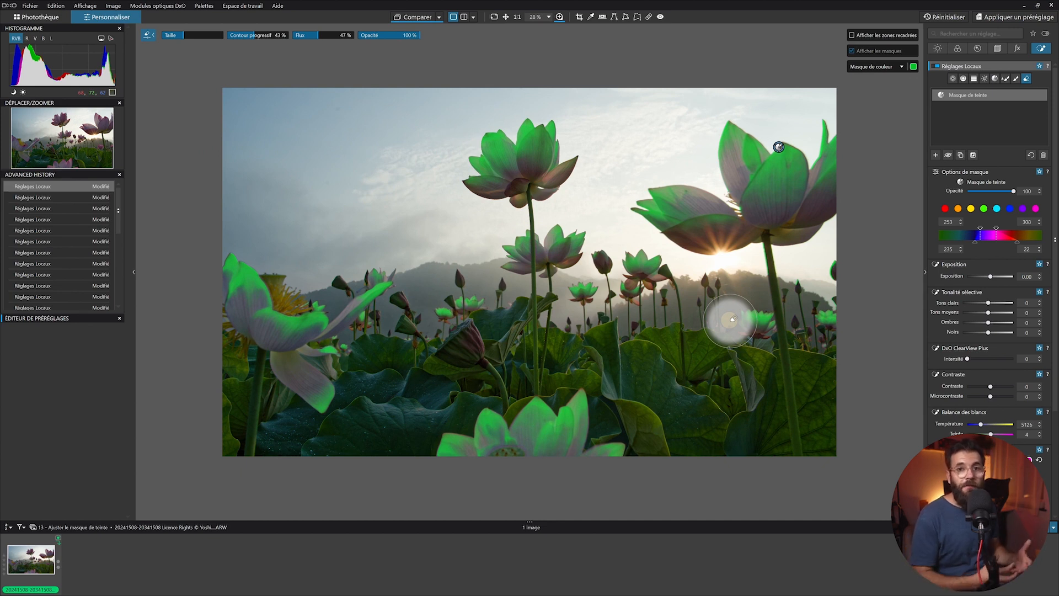
mouse_move(653, 281)
mouse_down()
mouse_move(784, 162)
mouse_move(749, 167)
mouse_move(729, 115)
mouse_move(736, 138)
mouse_move(787, 165)
mouse_move(795, 206)
mouse_move(848, 129)
mouse_move(811, 93)
mouse_move(649, 197)
mouse_move(643, 189)
mouse_move(704, 202)
mouse_up()
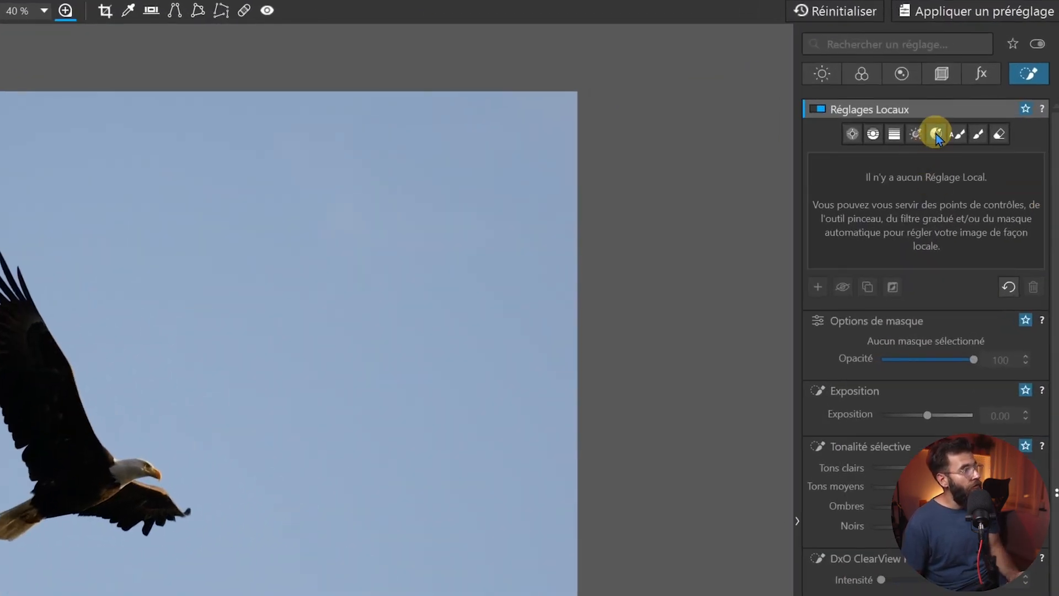
Create a hue mask from the blue sky of the eagle photo and raise its saturation using the white TSL channel.
click(937, 134)
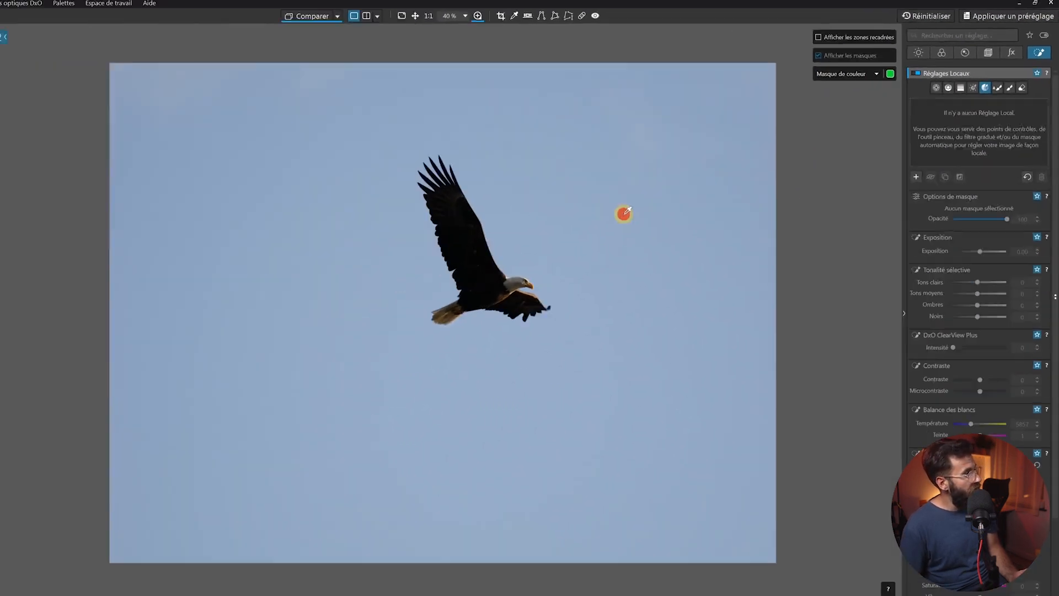
click(624, 214)
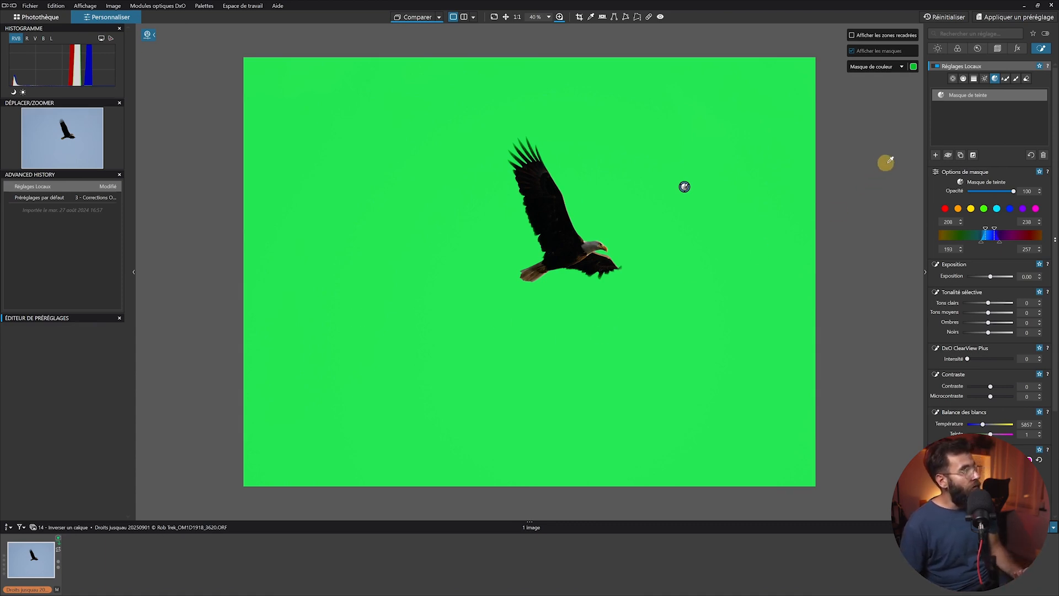
scroll(960, 476, down, 3)
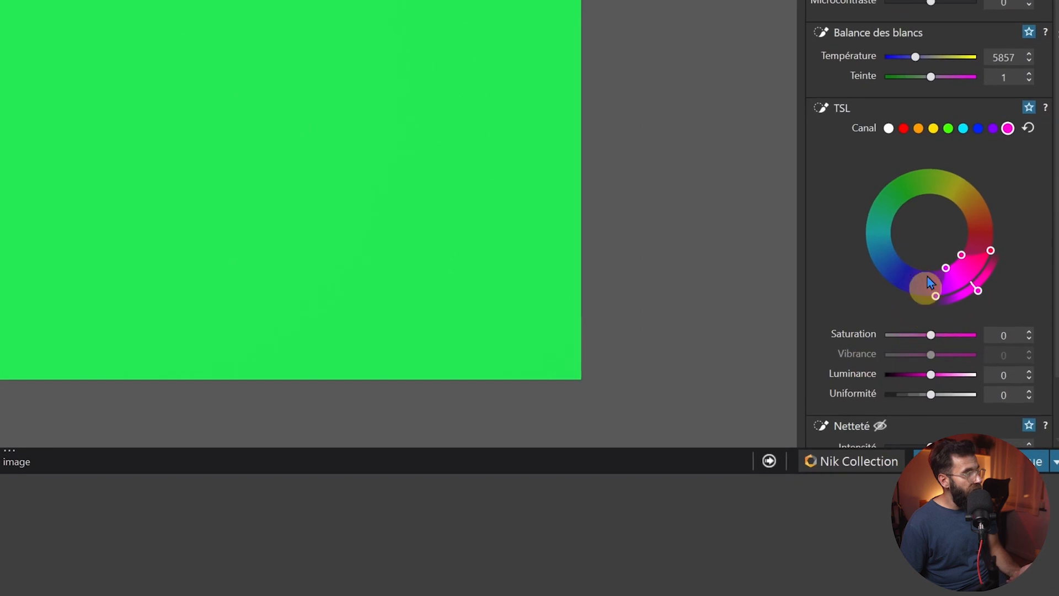
click(889, 128)
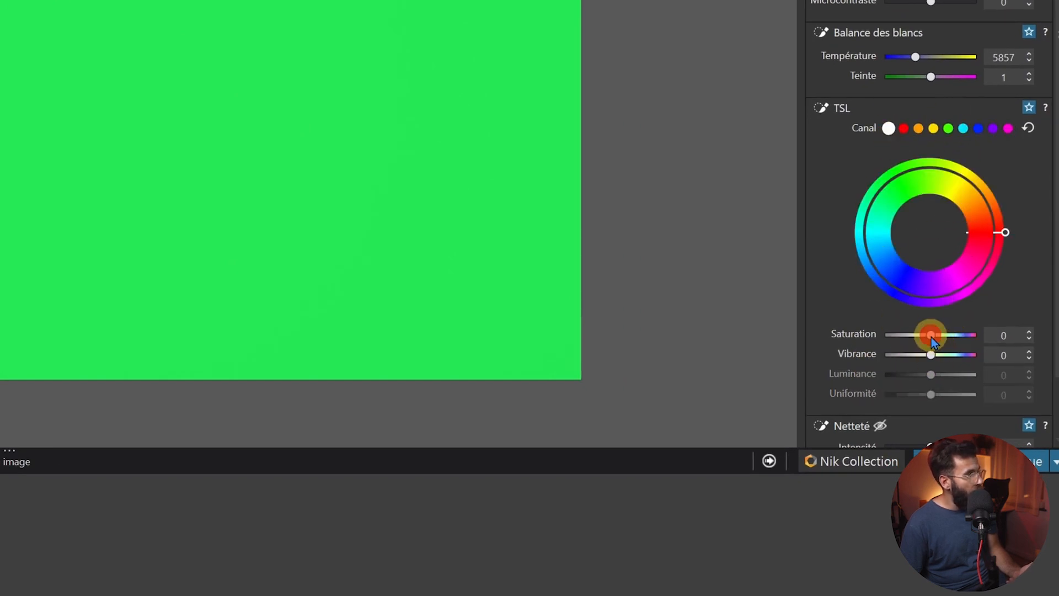
drag(931, 336, 949, 342)
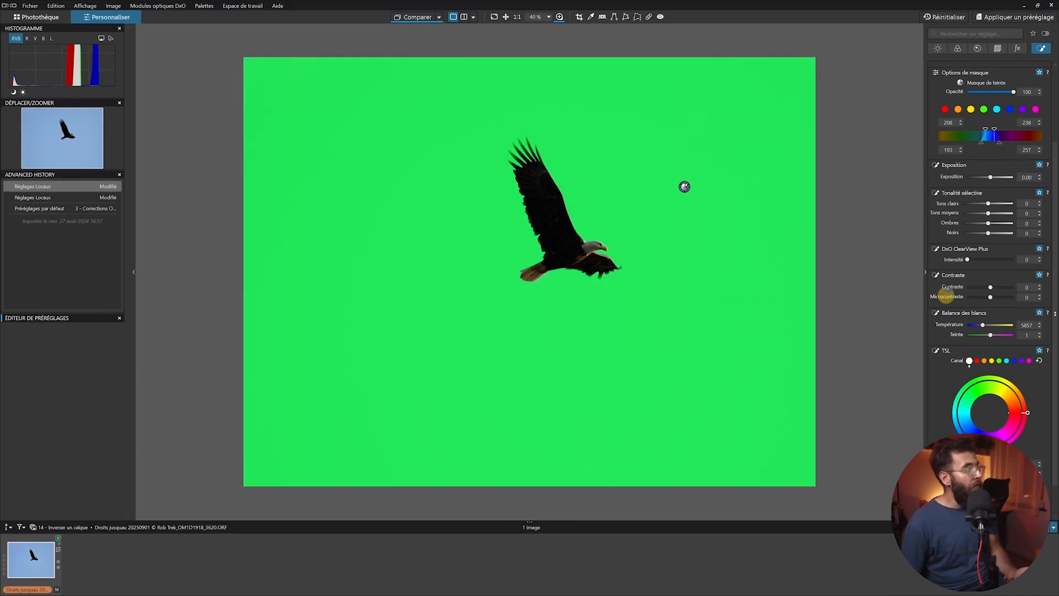
Duplicate the sky's "Masque de teinte" and invert the second mask in the list to cover the eagle.
scroll(949, 226, up, 3)
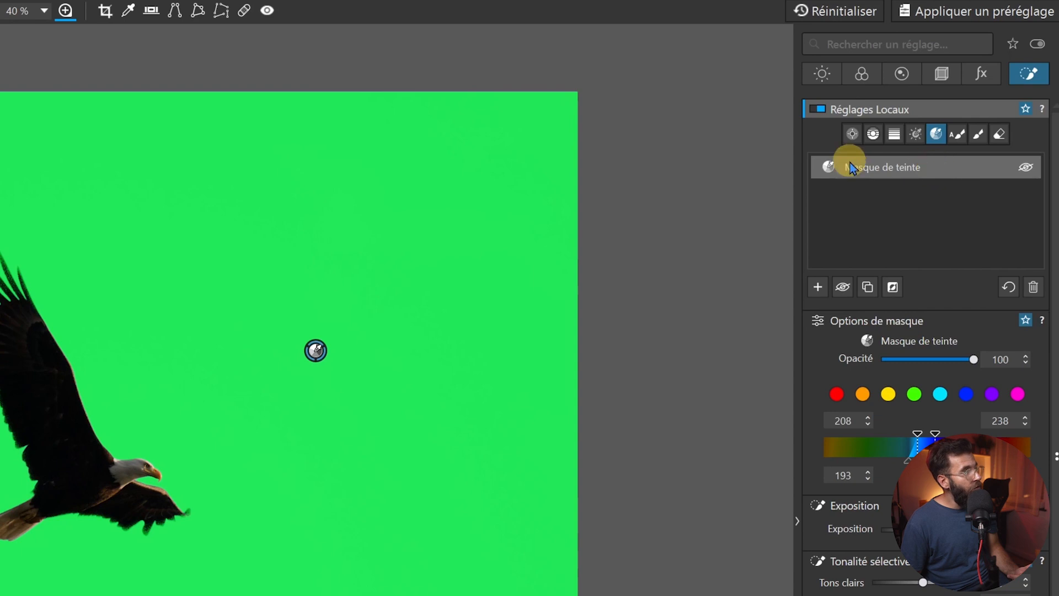
click(866, 288)
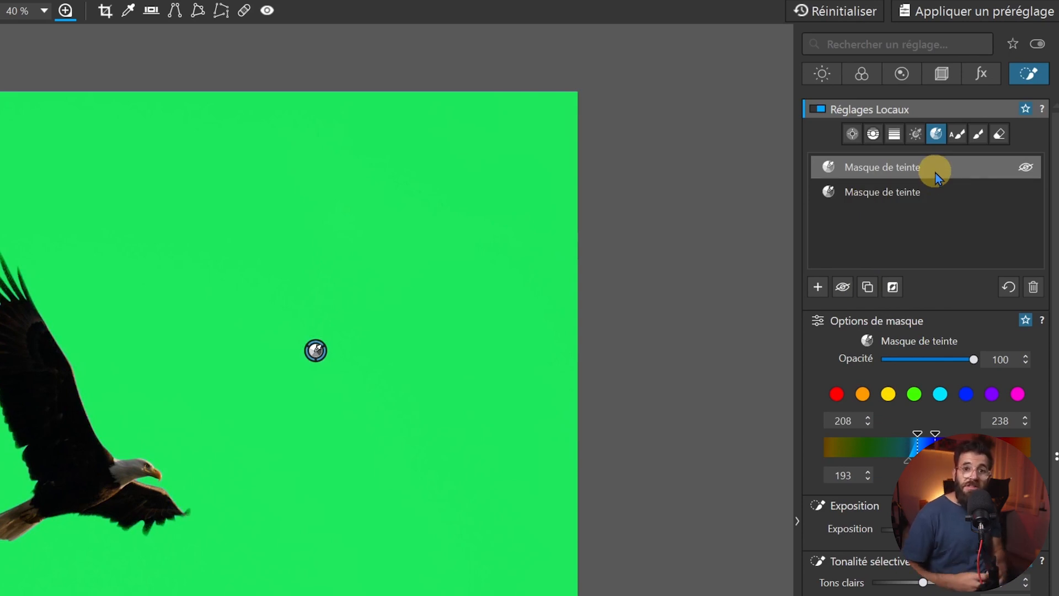
click(940, 191)
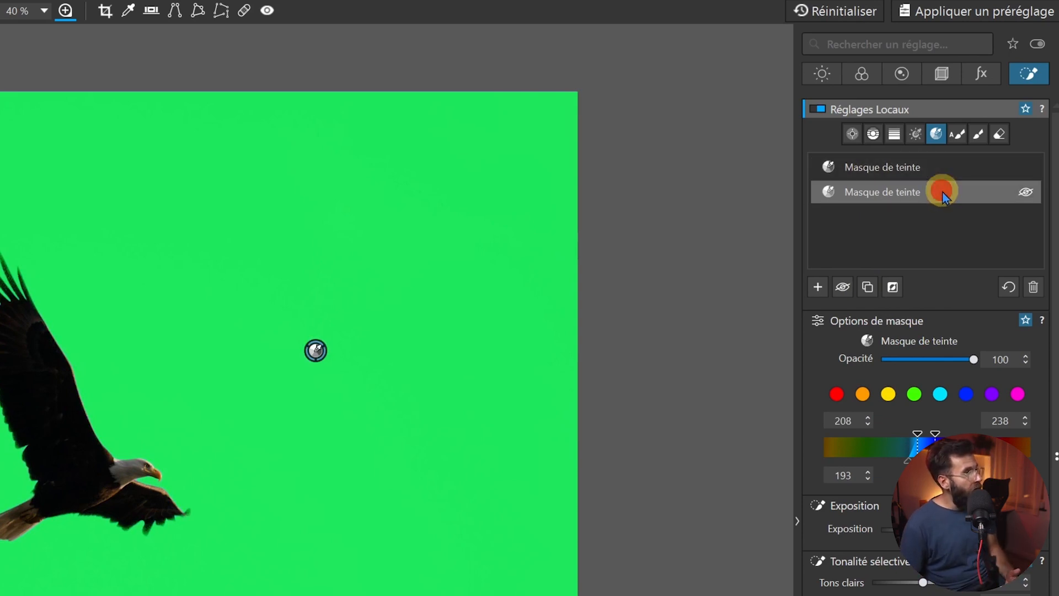
mouse_move(942, 190)
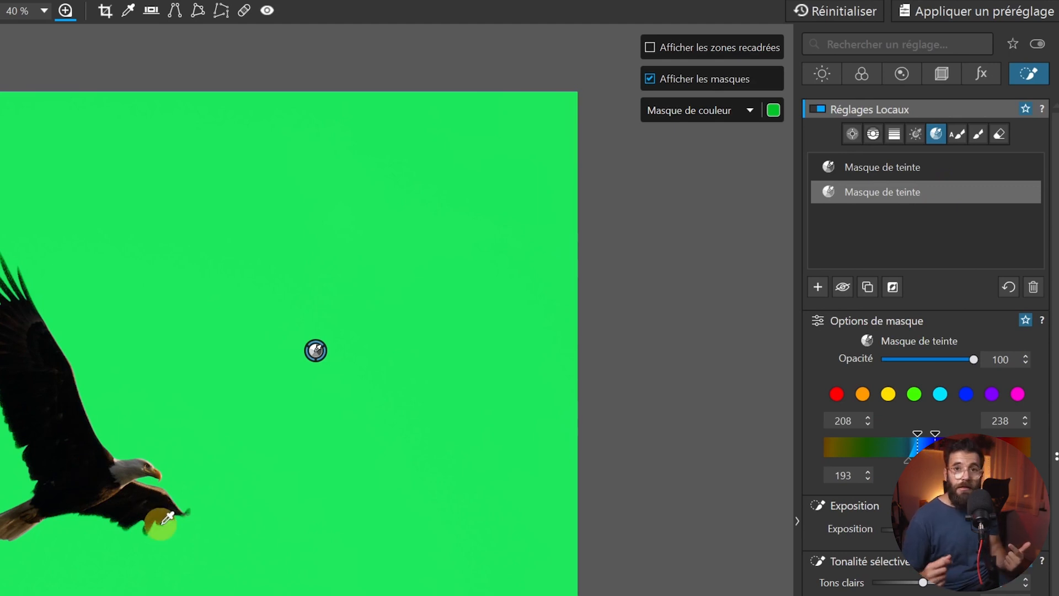
click(891, 289)
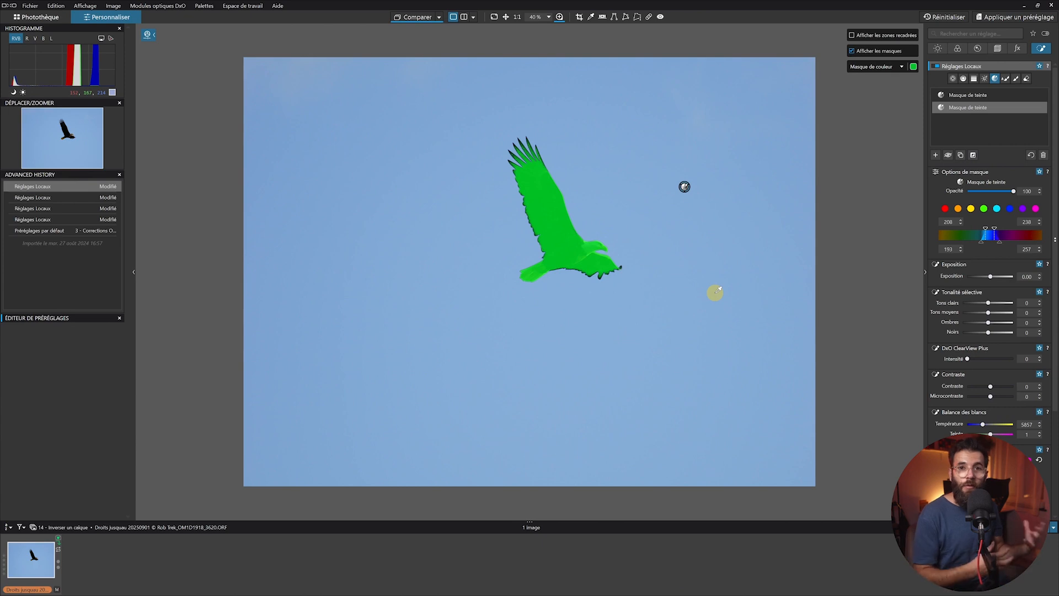
Add a new control point mask on the eagle's body and enlarge its circle to cover more of the bird.
click(1005, 156)
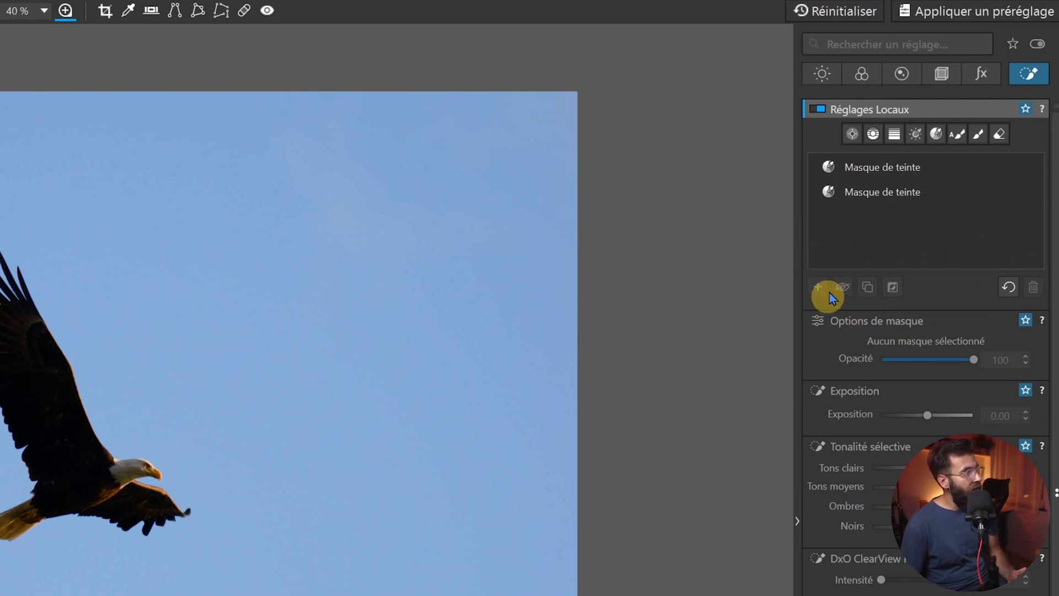
click(854, 133)
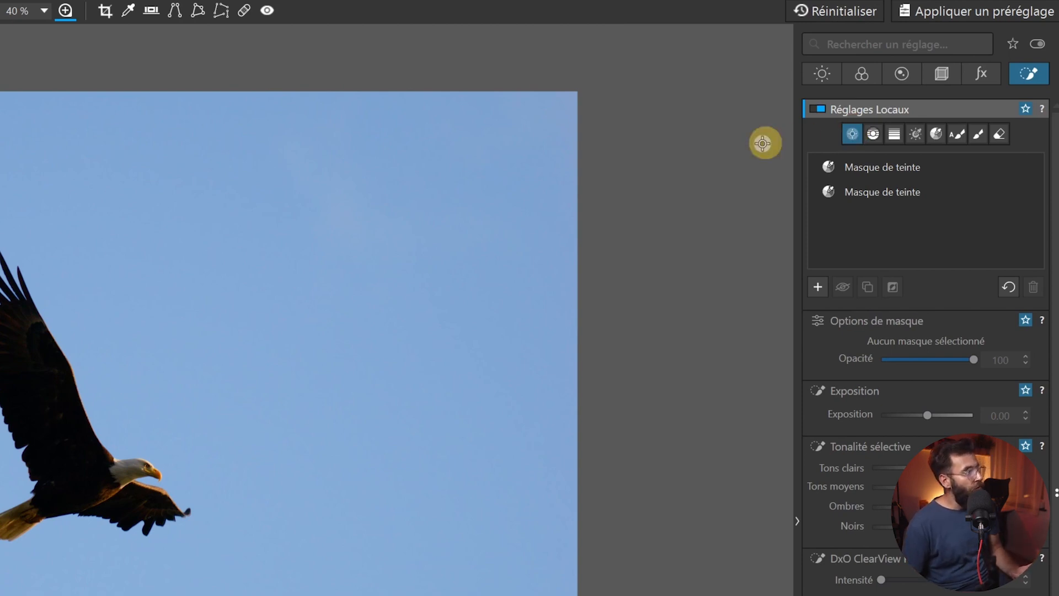
click(854, 134)
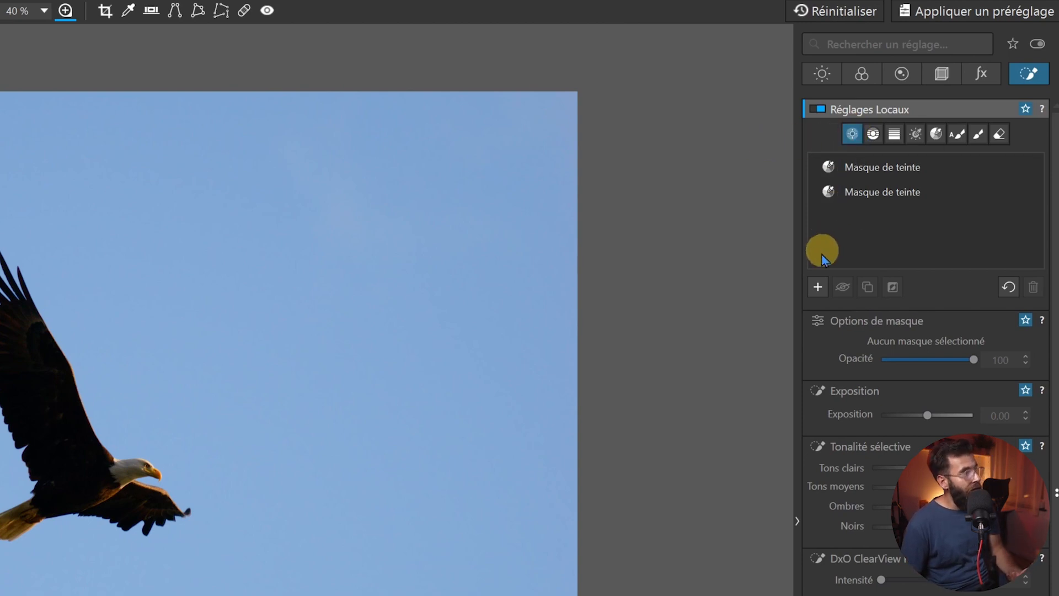
click(818, 287)
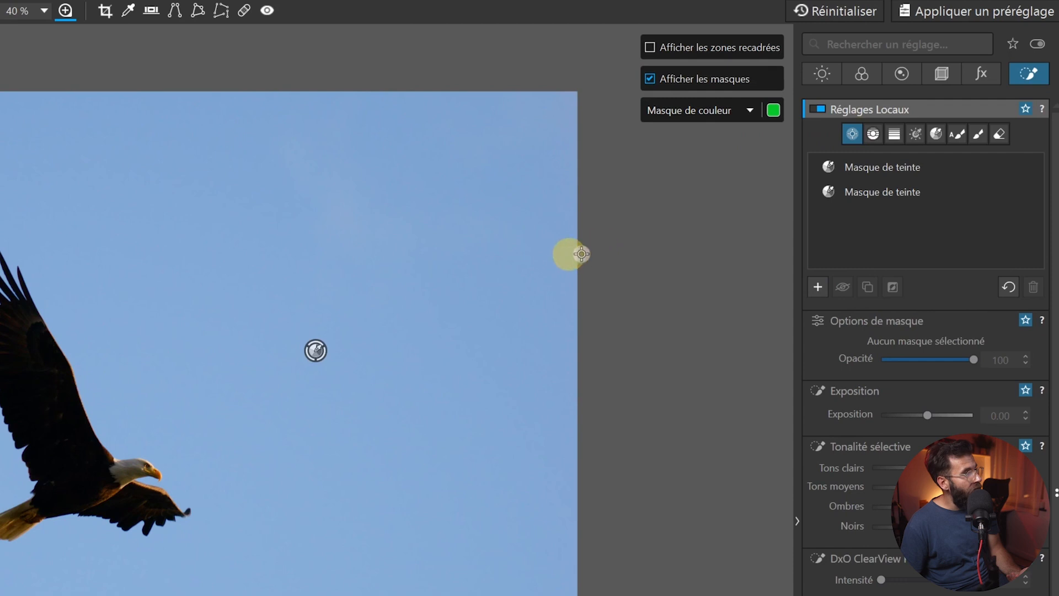
click(41, 395)
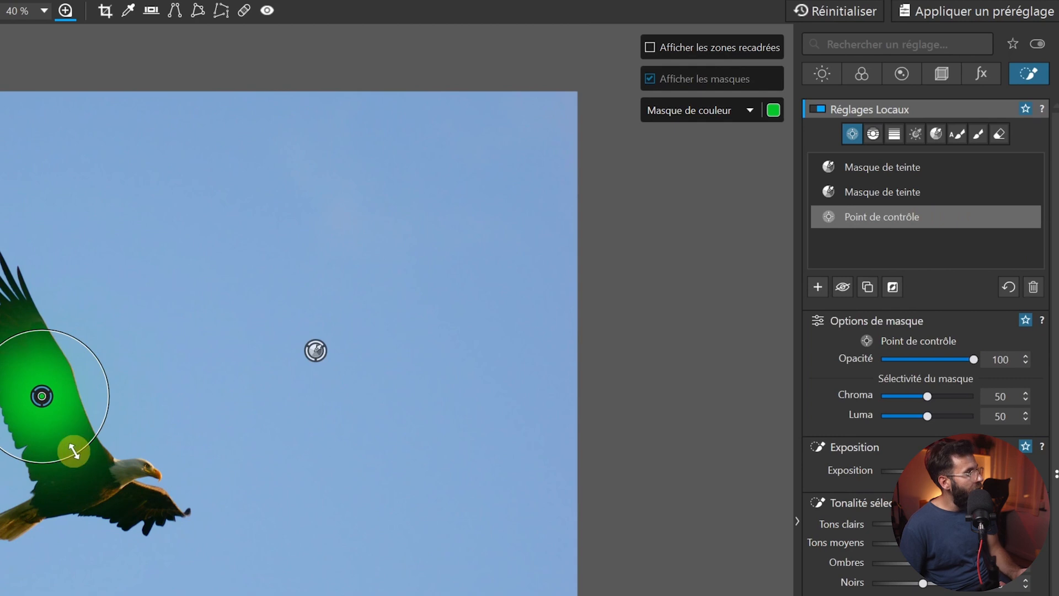
drag(76, 445, 94, 500)
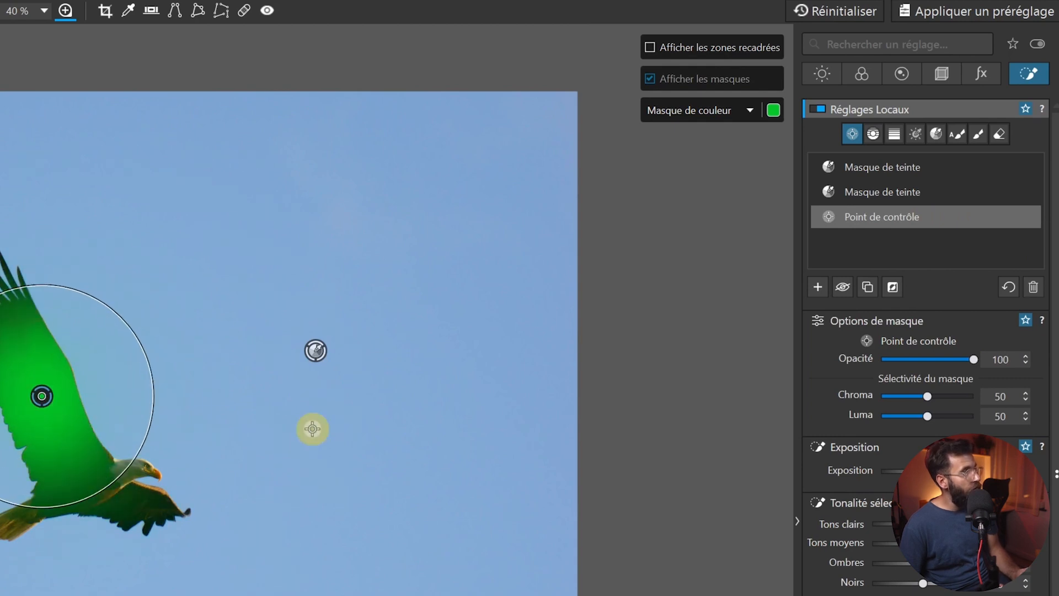
Hide and redisplay the "Point de contrôle" mask, and raise its exposure slightly.
click(842, 288)
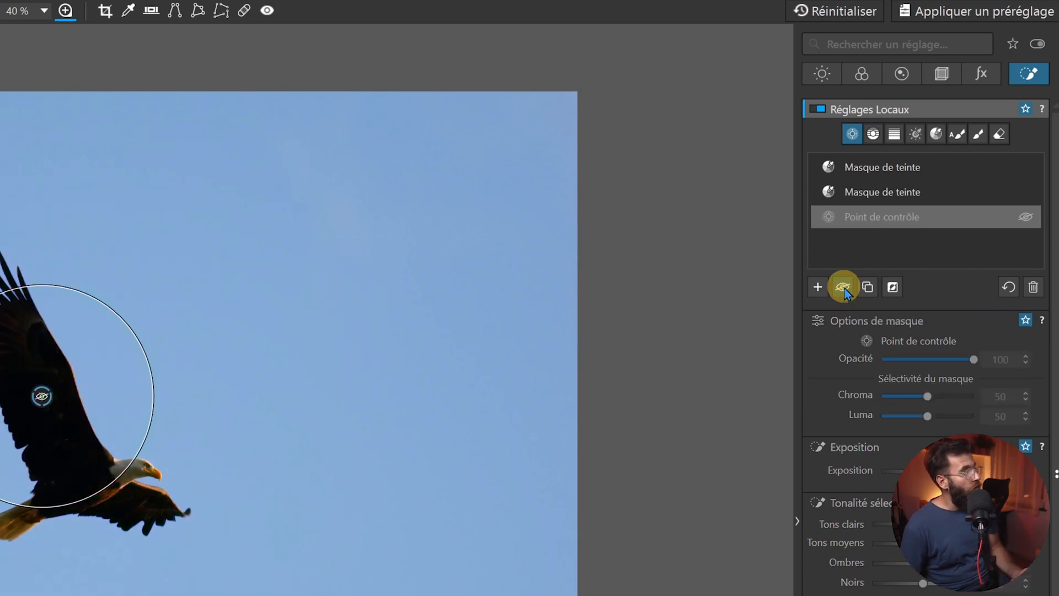
click(843, 288)
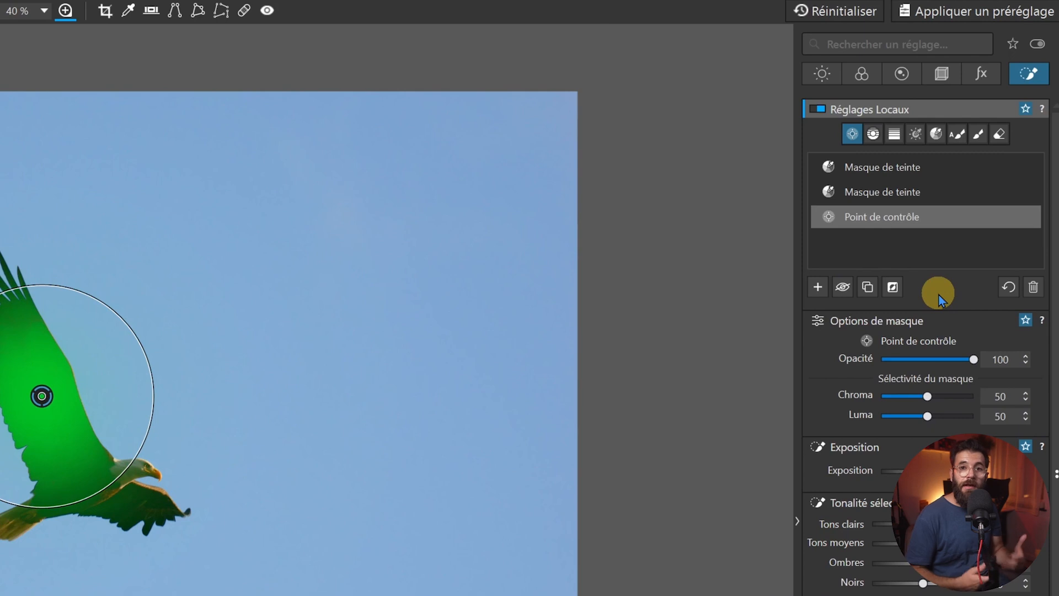
click(892, 287)
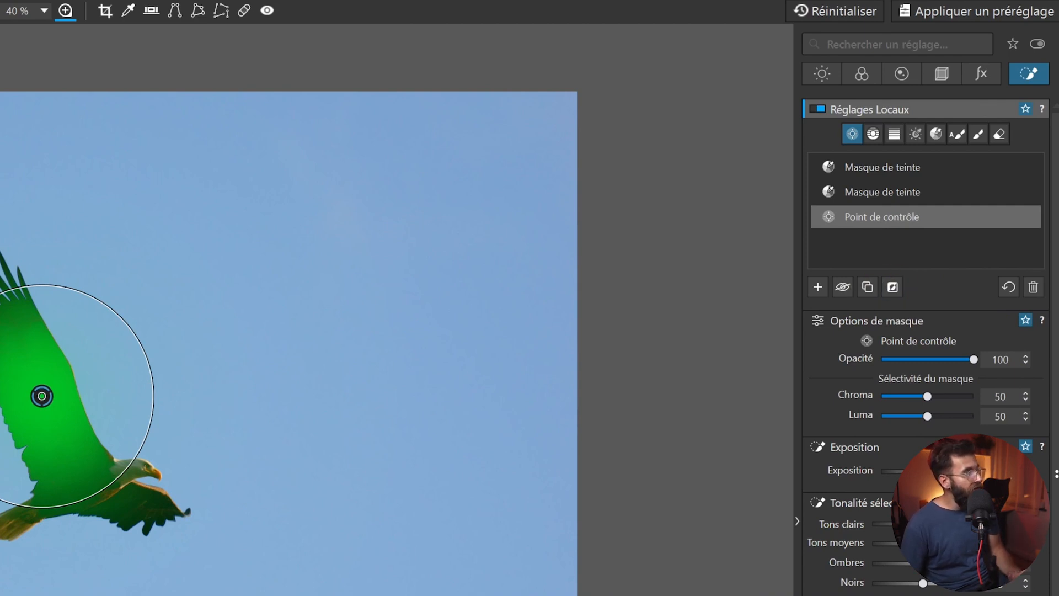
drag(928, 471, 943, 471)
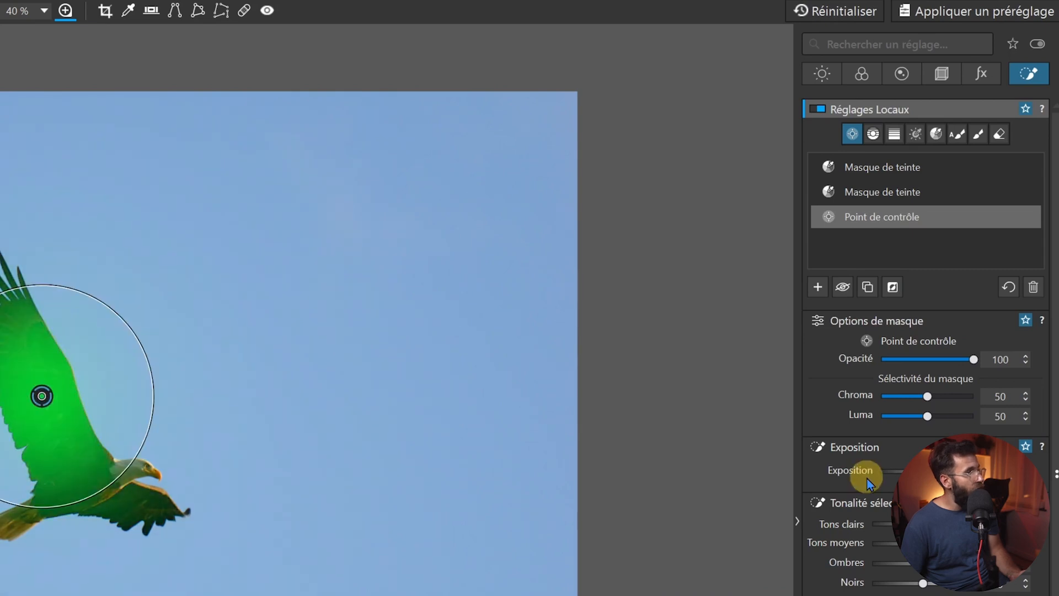
Reset all local adjustments, undo the reset, and delete only the "Point de contrôle" mask from the list.
click(1014, 290)
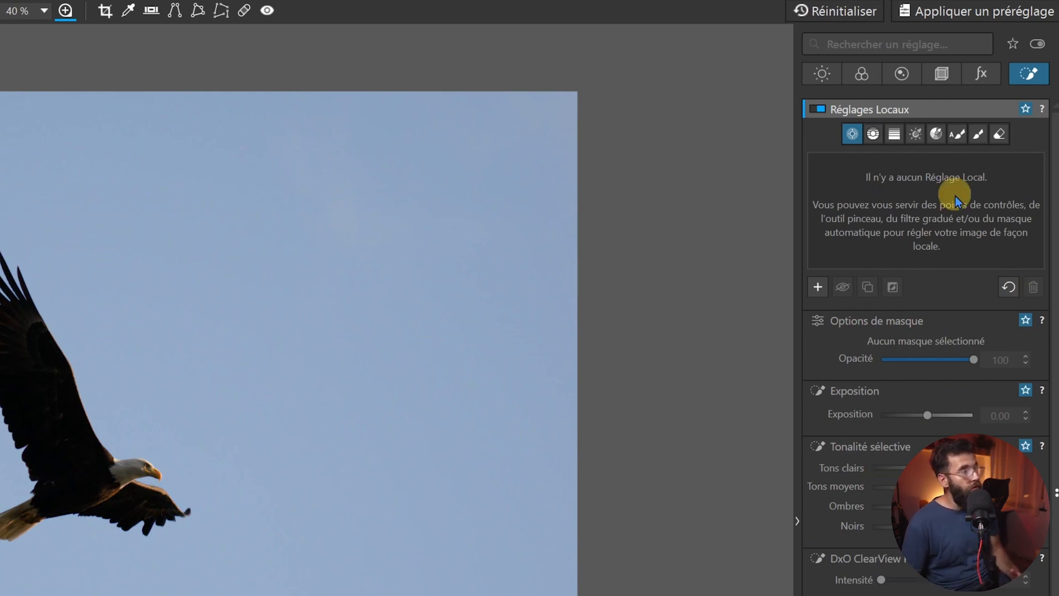
key(ctrl+z)
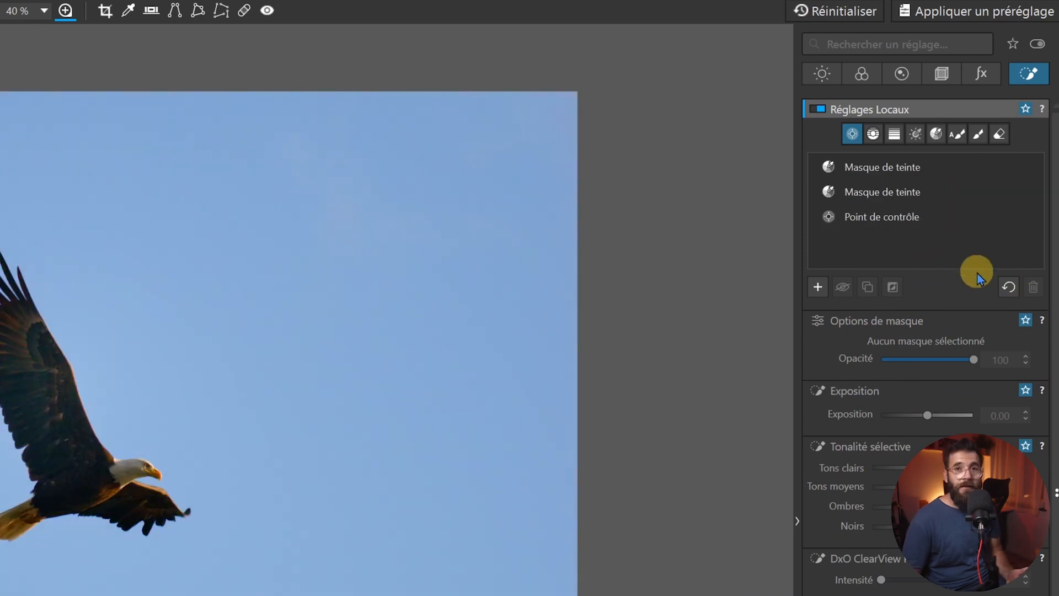
click(953, 218)
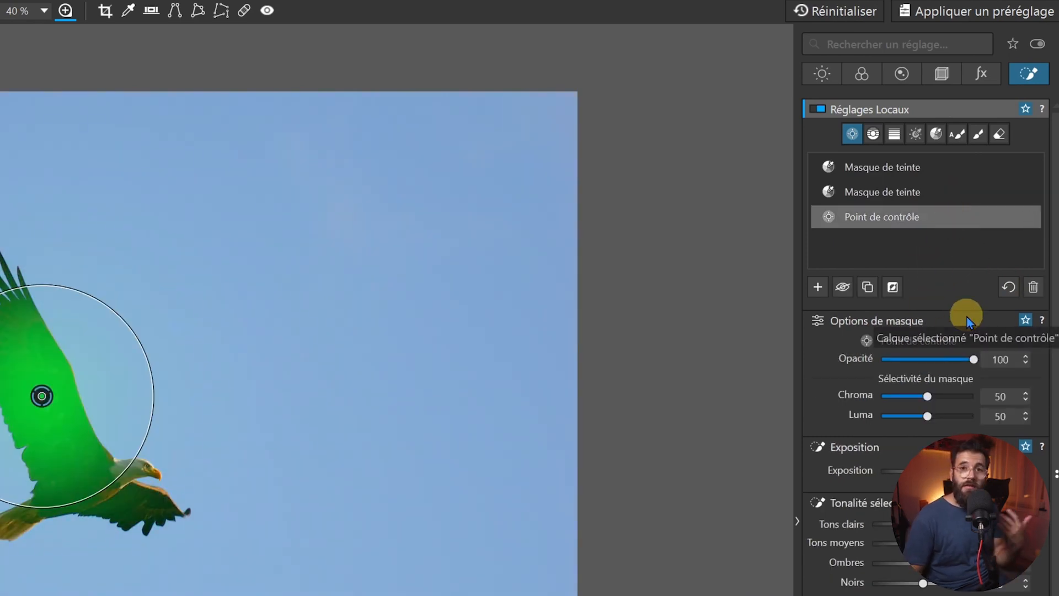
click(1034, 287)
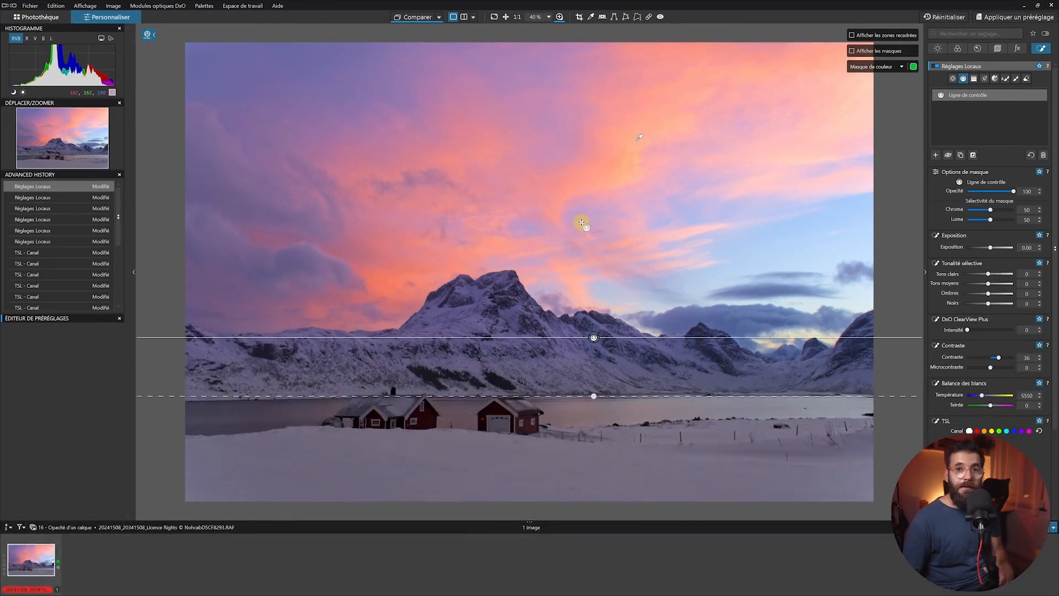
Try an opacity of 26 on the sunset sky's control line and raise it back to 100.
mouse_move(1003, 97)
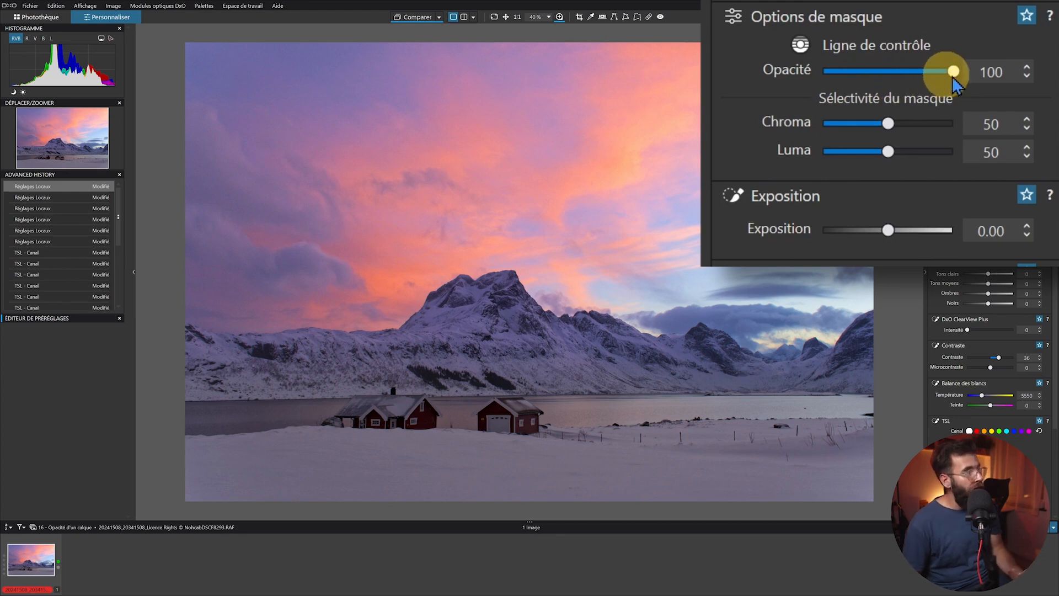
drag(954, 72, 857, 72)
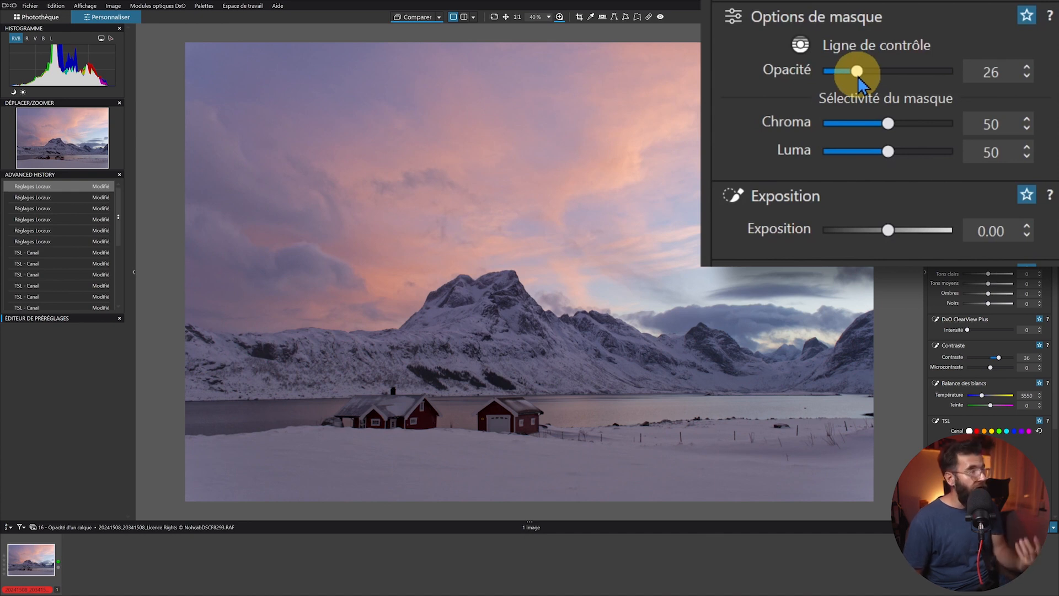
drag(858, 73, 926, 72)
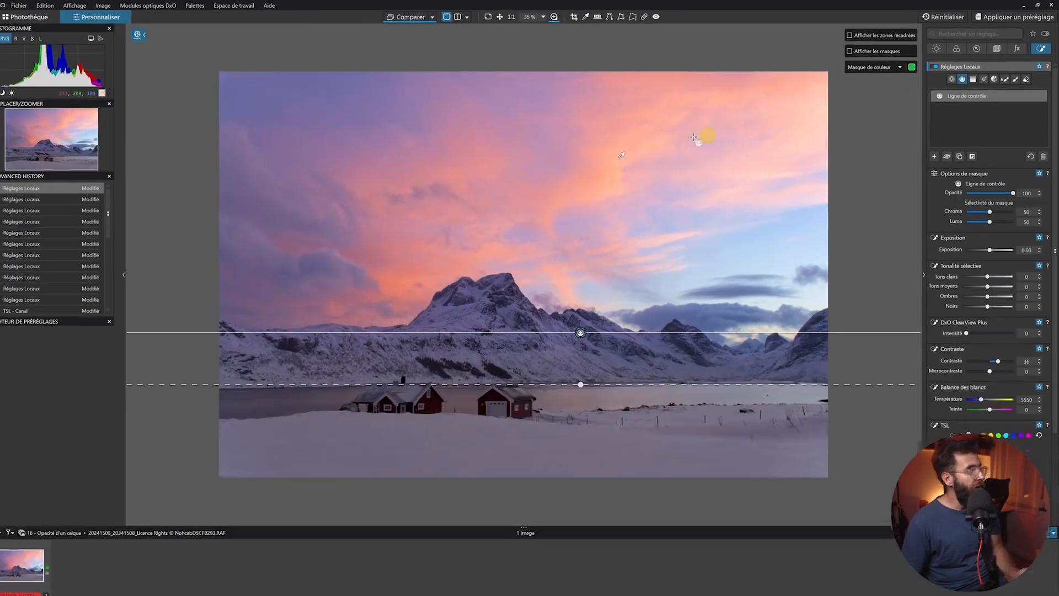
Shift the control line's colour sampling point slightly within the orange clouds.
click(626, 159)
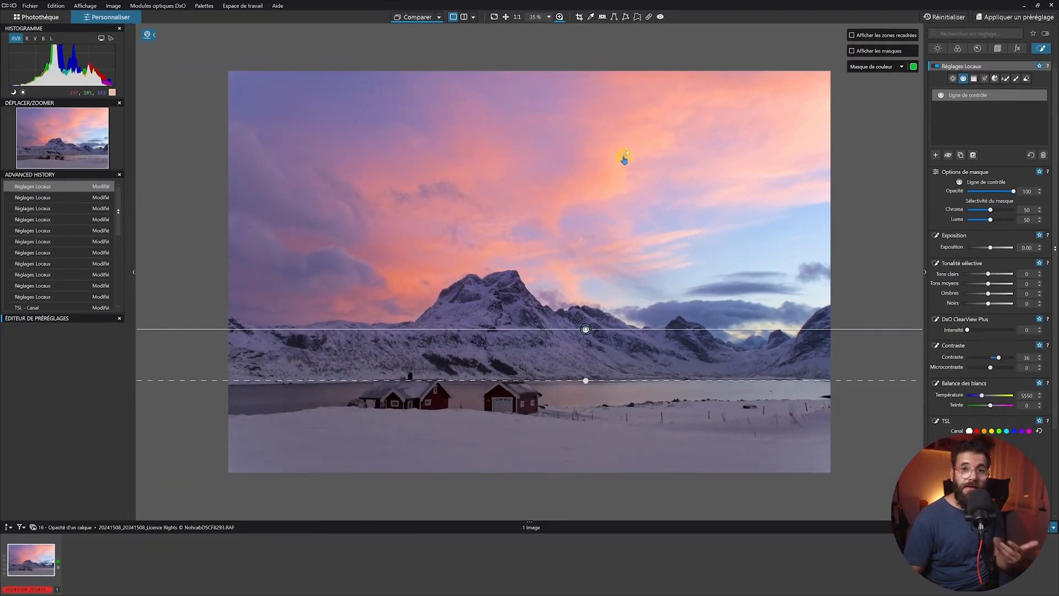
mouse_move(624, 159)
mouse_down()
mouse_move(421, 126)
mouse_move(378, 106)
mouse_move(589, 141)
mouse_move(619, 157)
mouse_up()
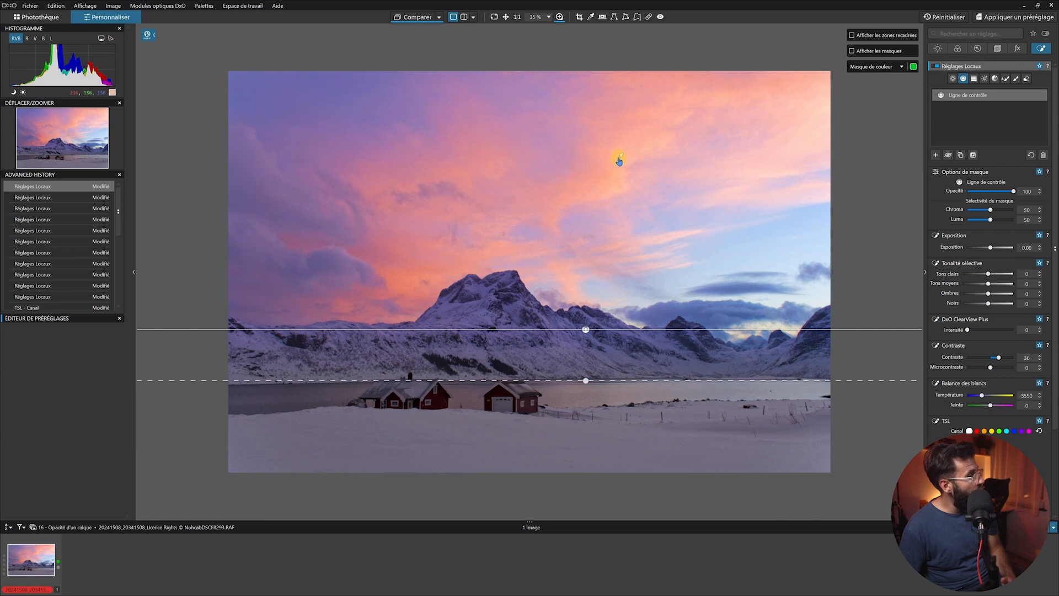
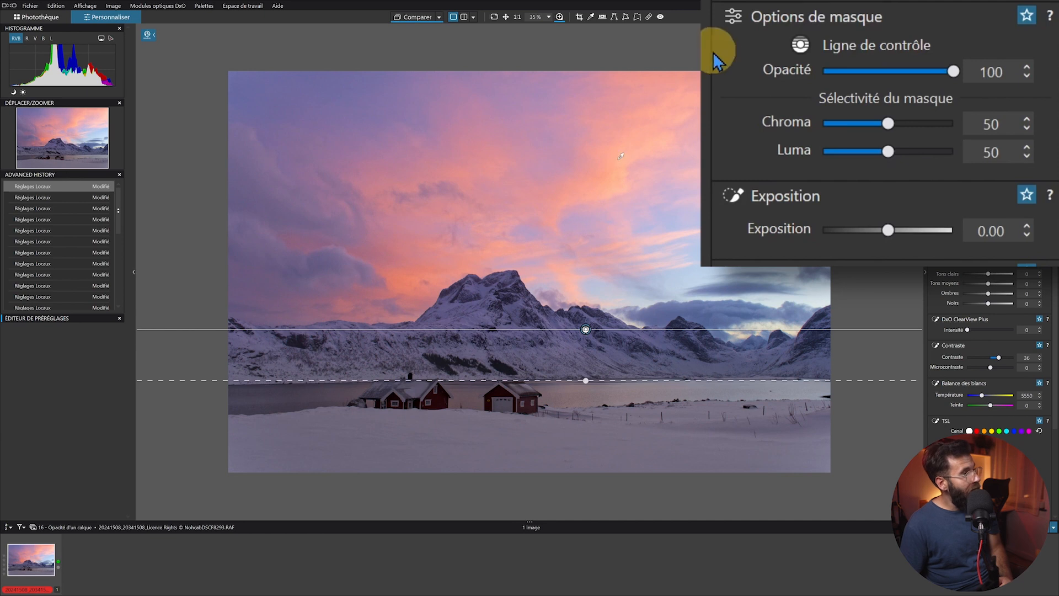
Try Chroma selectivity values of 85 and 19 on the control line, and restore the default of 50.
click(889, 124)
drag(888, 124, 937, 120)
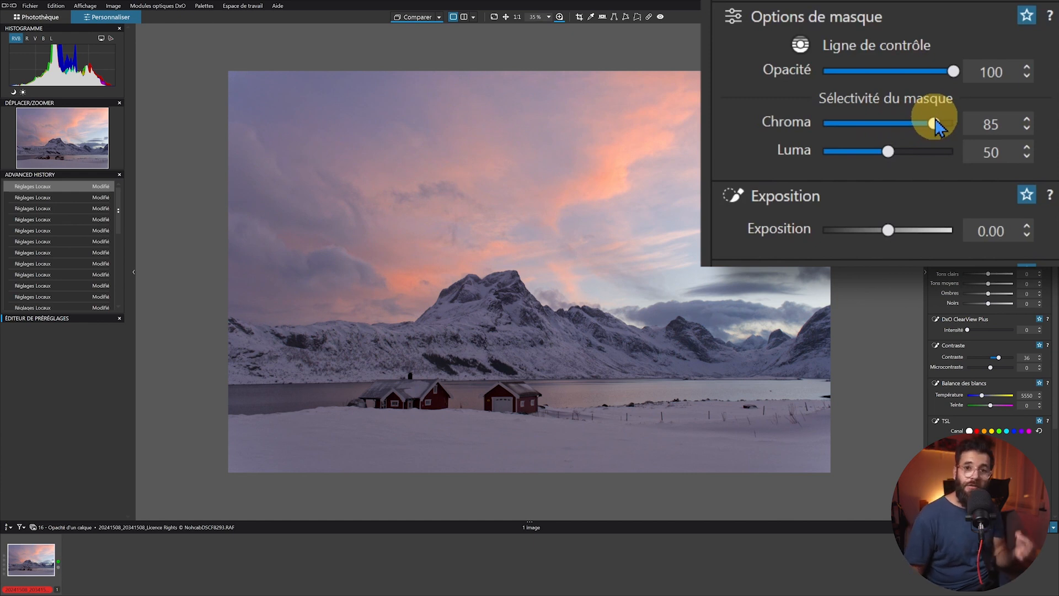
drag(936, 122, 850, 128)
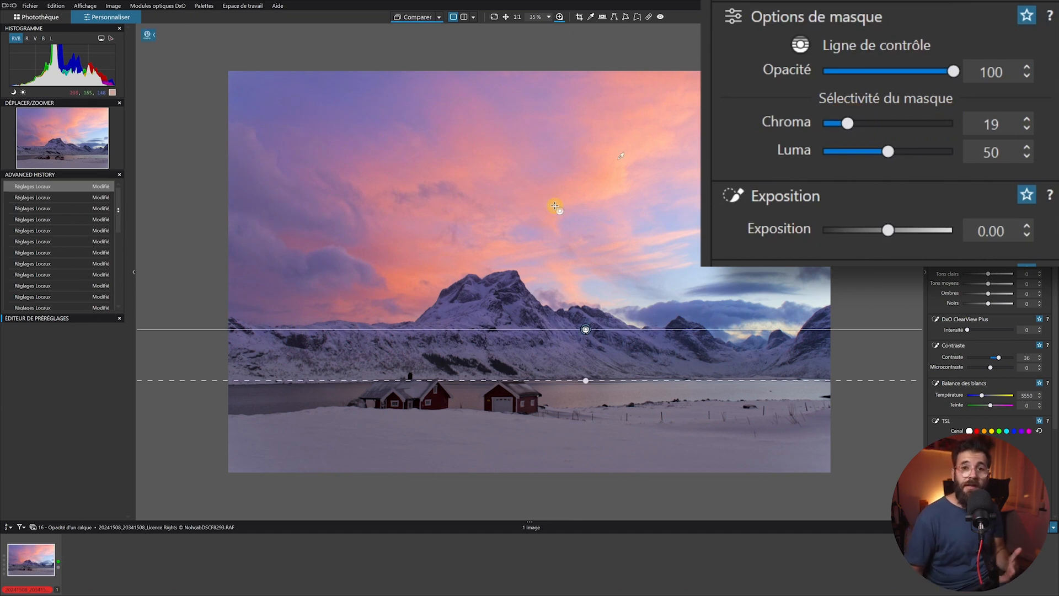
double_click(847, 124)
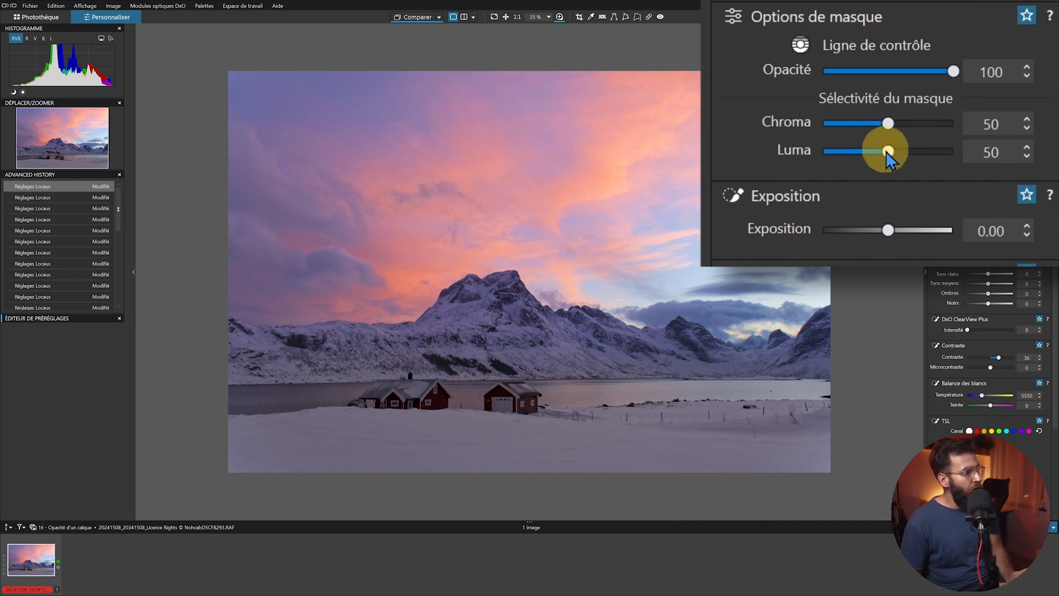
Try Luma selectivity values of 78 and 11 on the control line, and restore the default.
drag(888, 152, 926, 156)
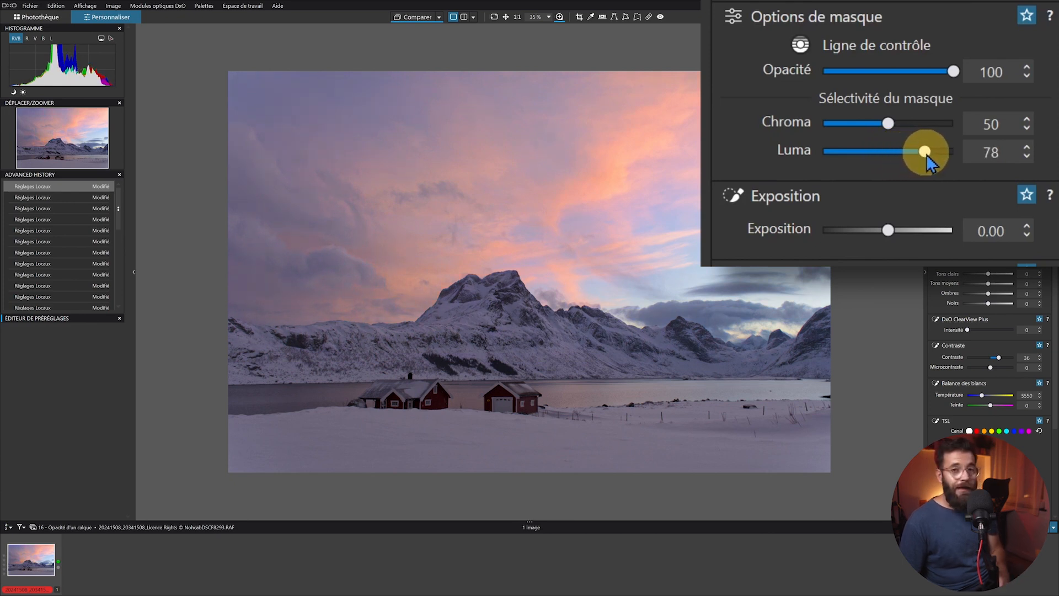
drag(927, 157, 839, 155)
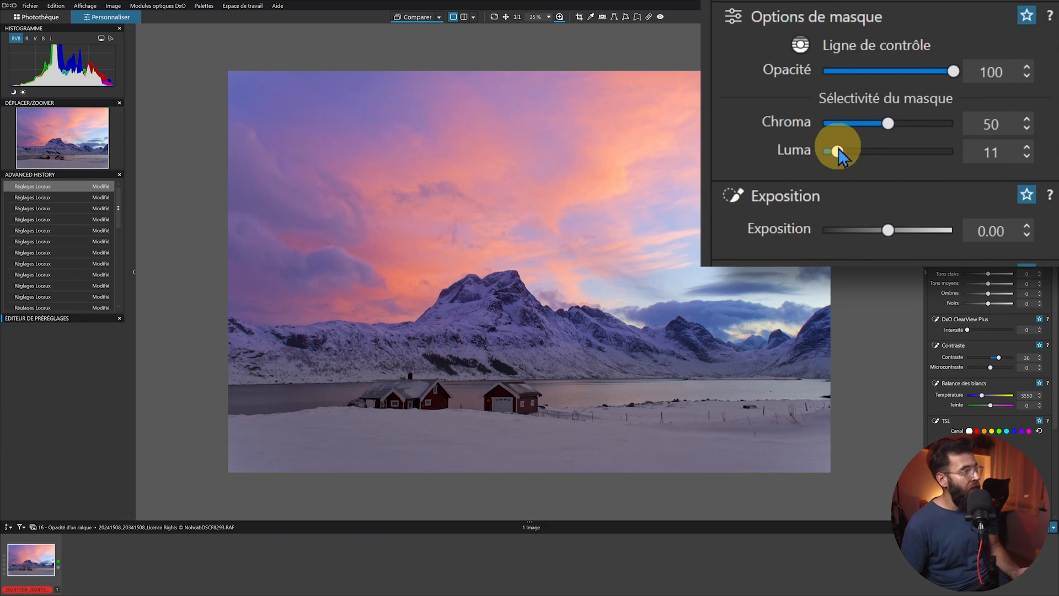
double_click(839, 150)
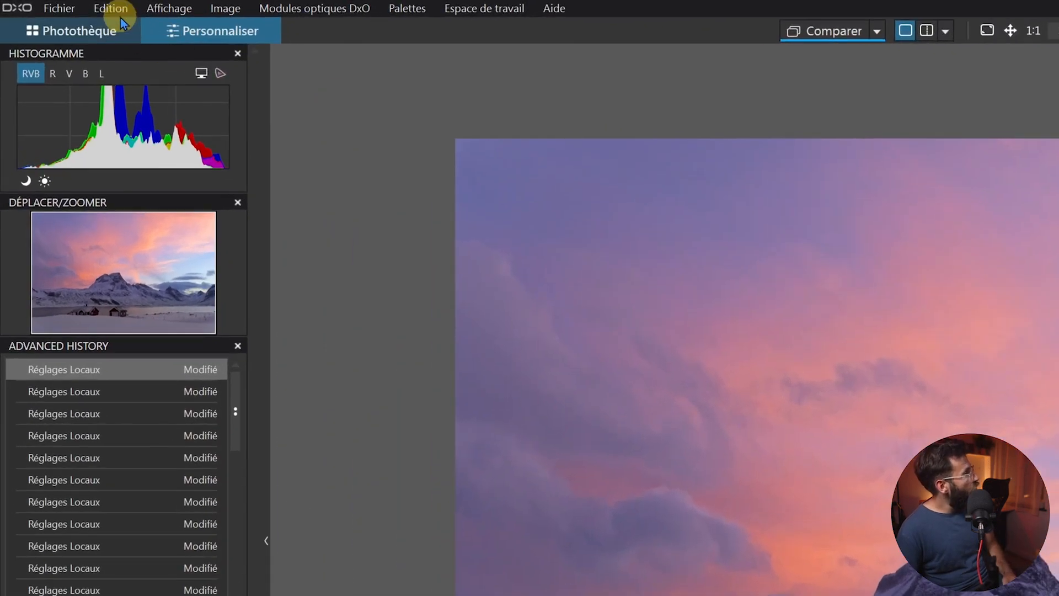
Open the application preferences and review the "Affichage" and "Général" settings.
click(116, 9)
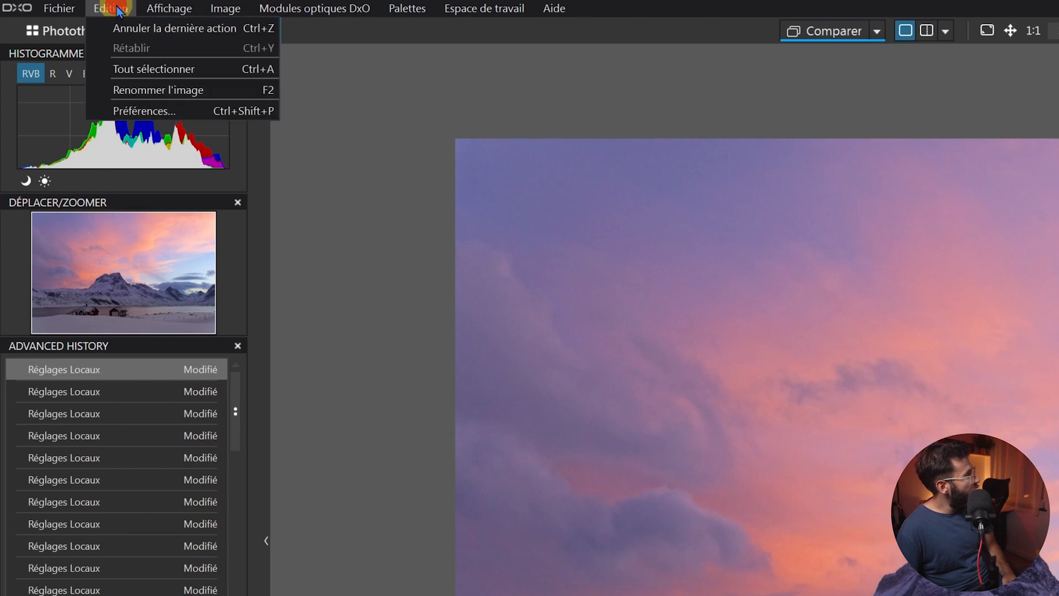
click(188, 112)
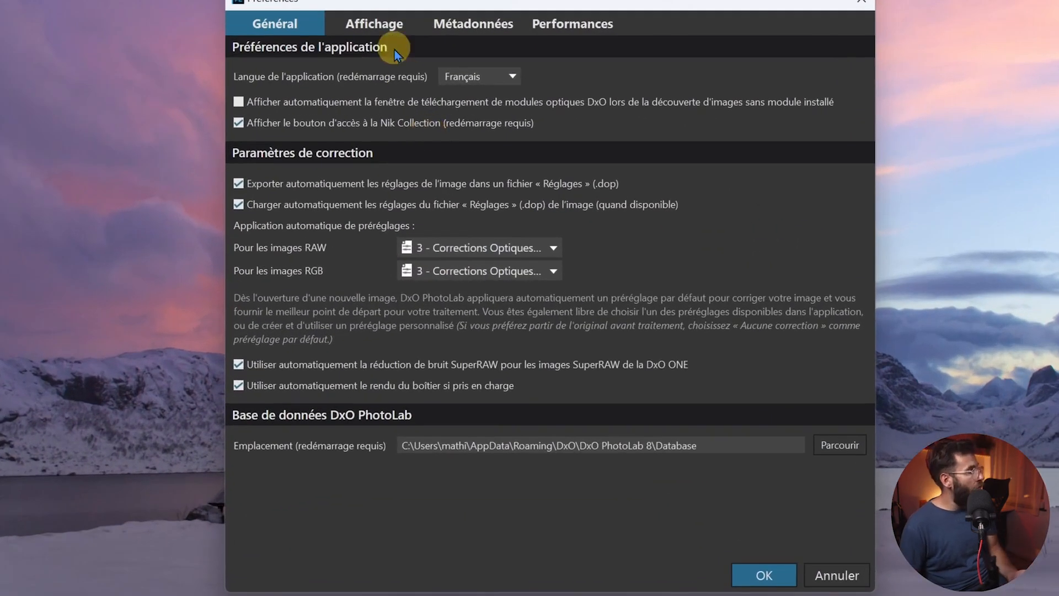
click(374, 25)
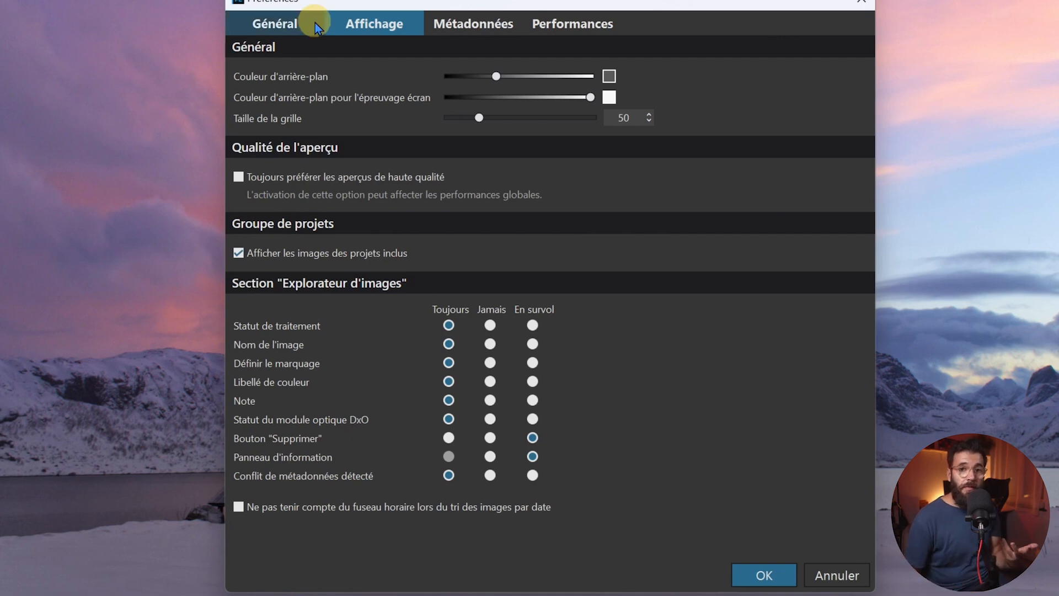
click(298, 31)
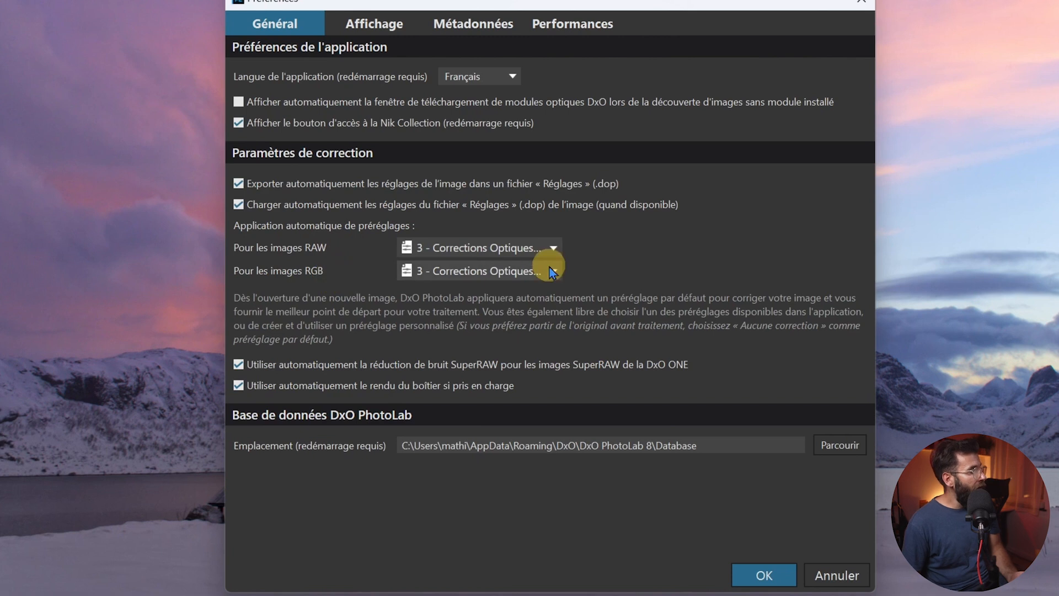
Review the presets available for automatic application to RAW images, and close the preferences without saving.
click(554, 249)
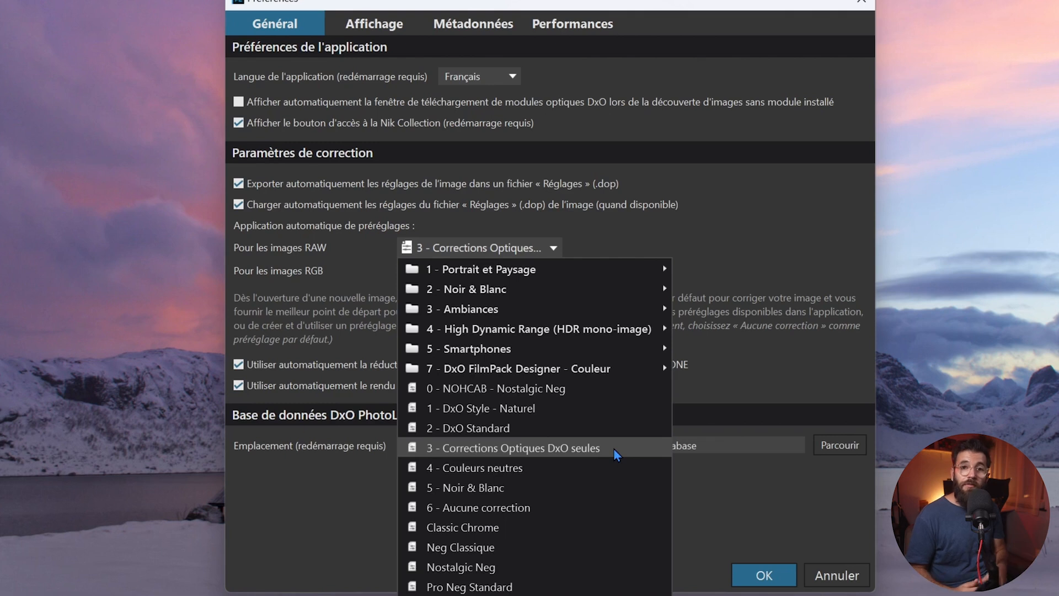
click(953, 199)
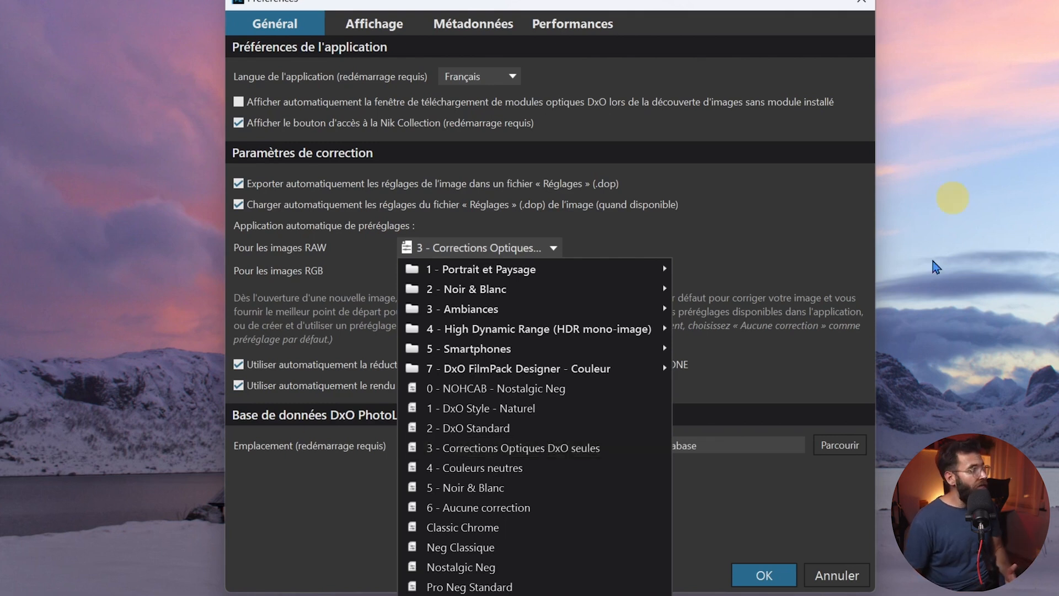
click(835, 578)
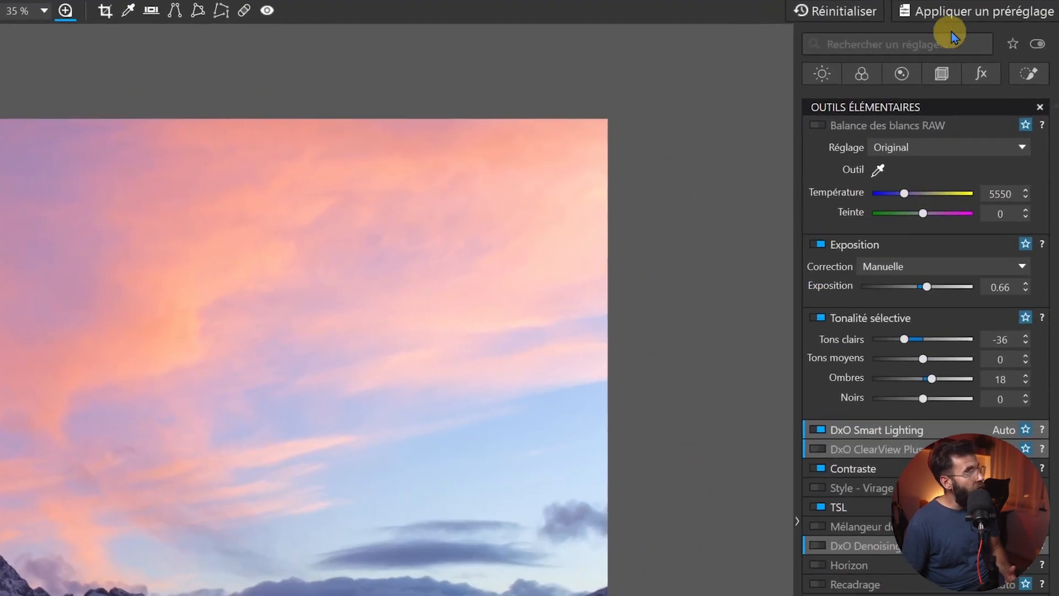
Toggle the favourite mark of the "Balance des blancs RAW" correction off and back on.
click(966, 13)
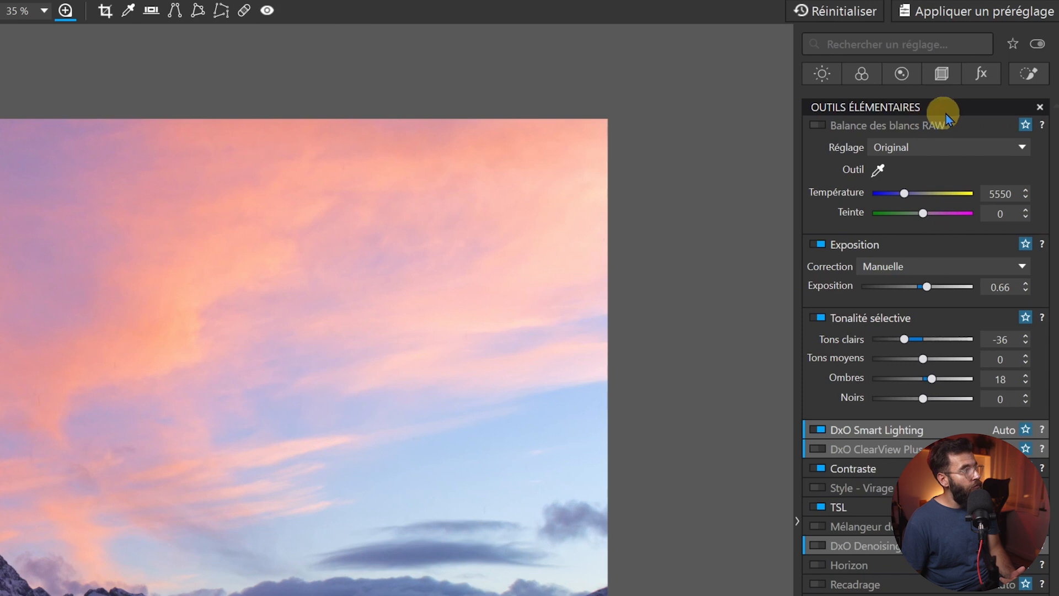
click(1027, 127)
click(1026, 127)
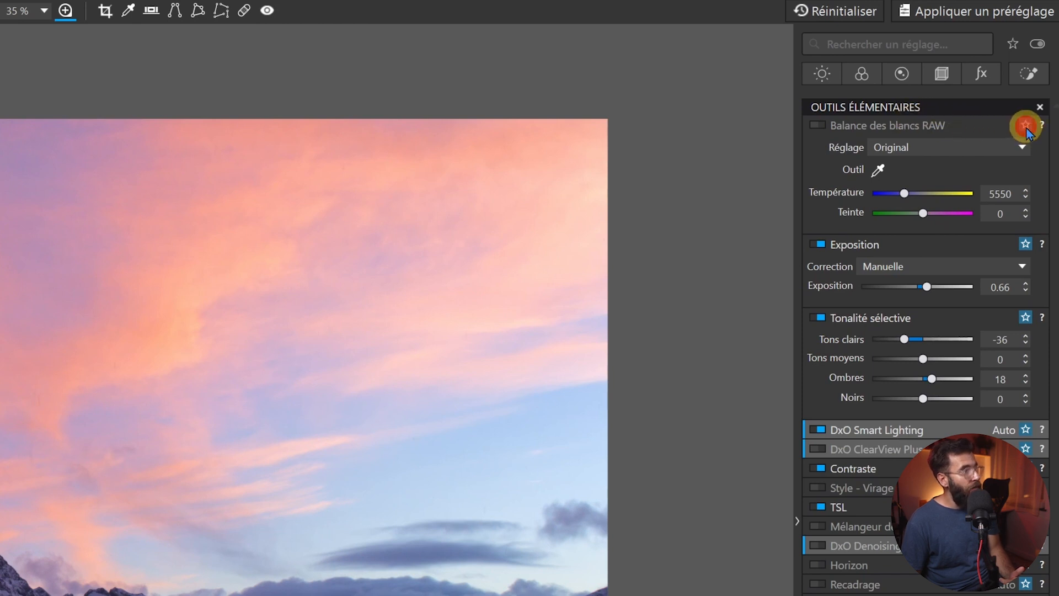
List only the favourite corrections, restore the full tool list, and filter it to the active corrections.
click(1026, 318)
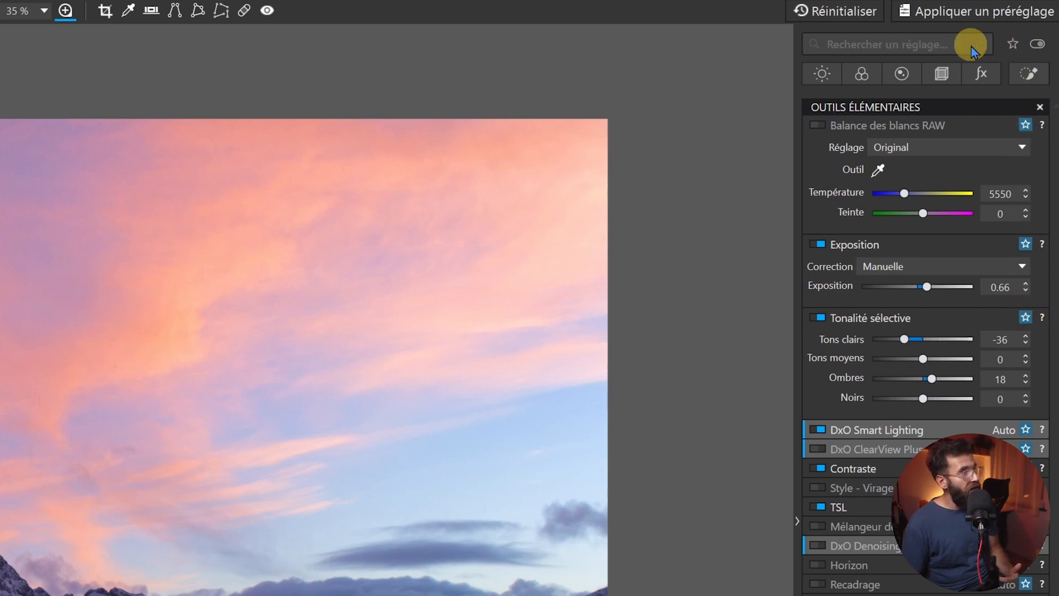
click(1013, 44)
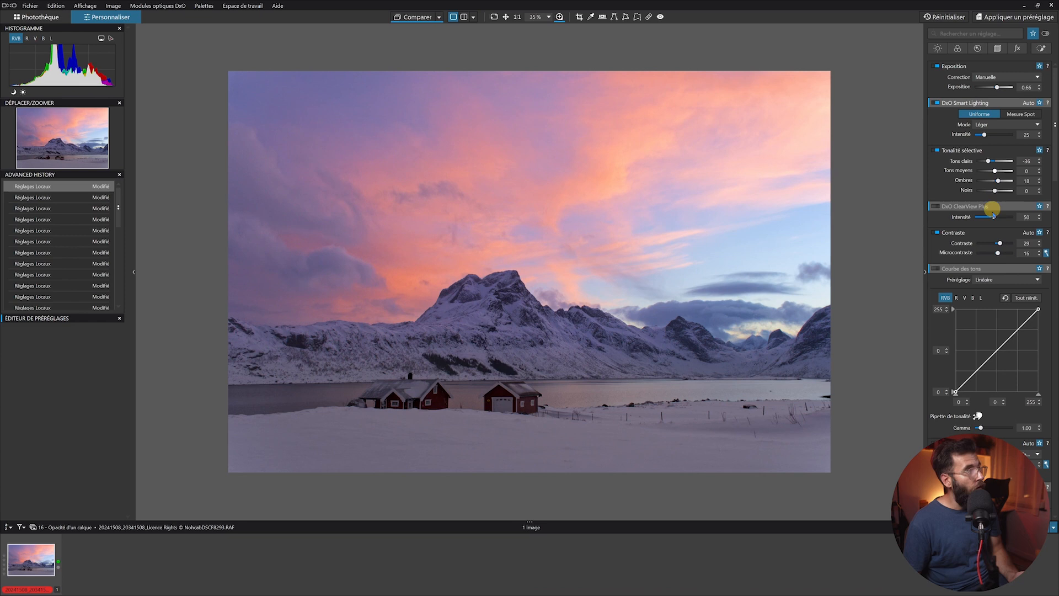
mouse_move(993, 221)
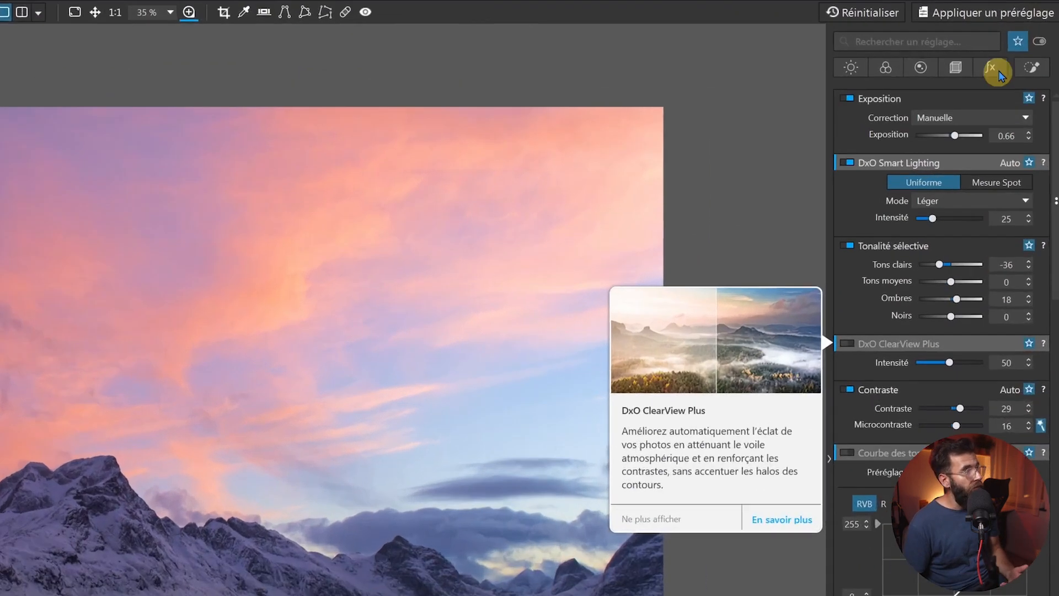
click(1034, 33)
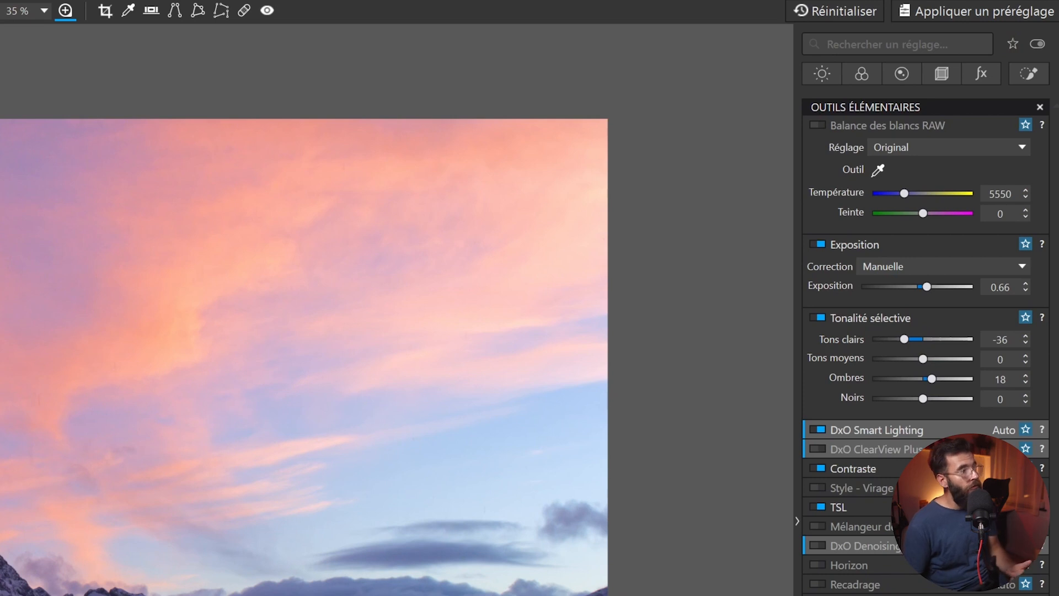
click(1037, 44)
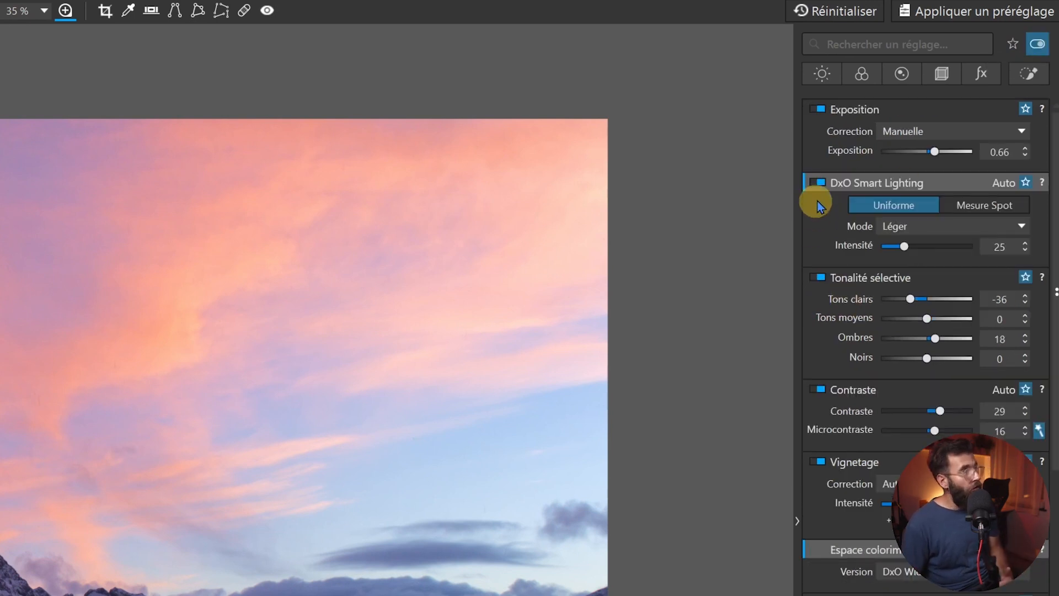
mouse_move(830, 192)
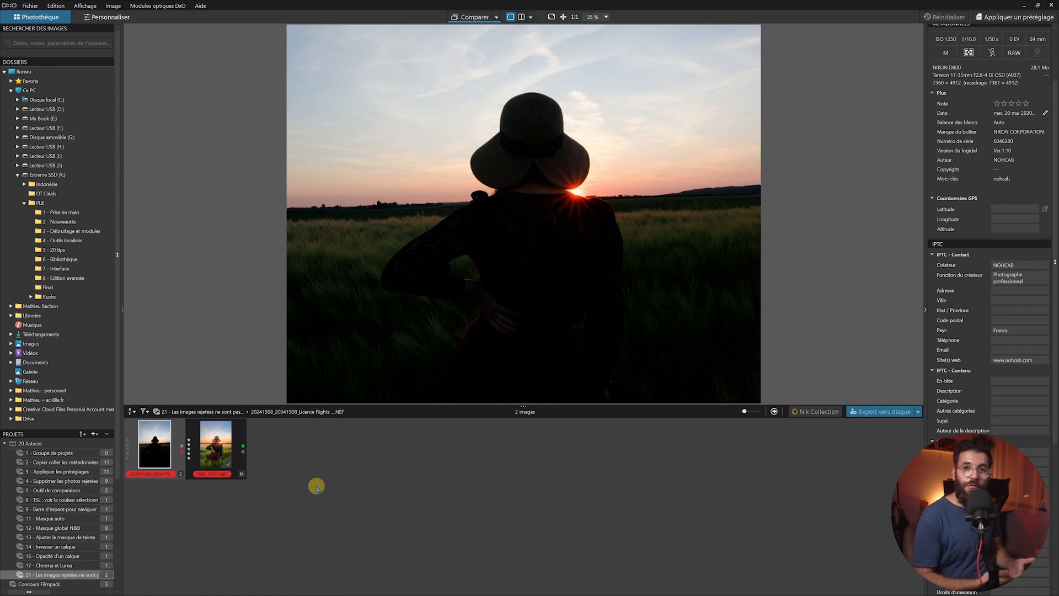
Export both images of project 21, the rejected one included, to disk as JPEGs with the "Sortie standard" option.
click(317, 488)
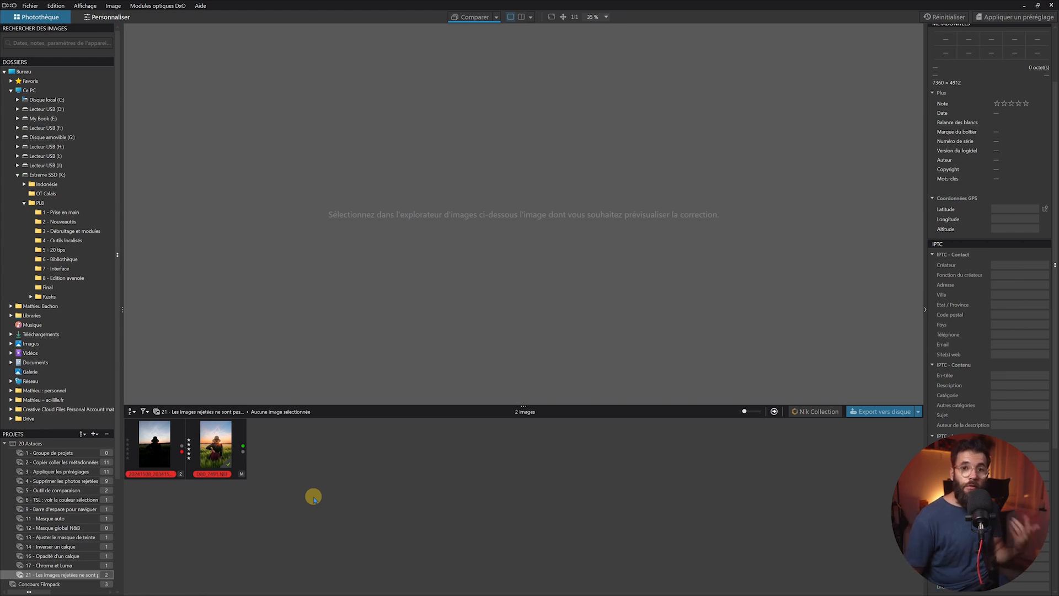
click(205, 445)
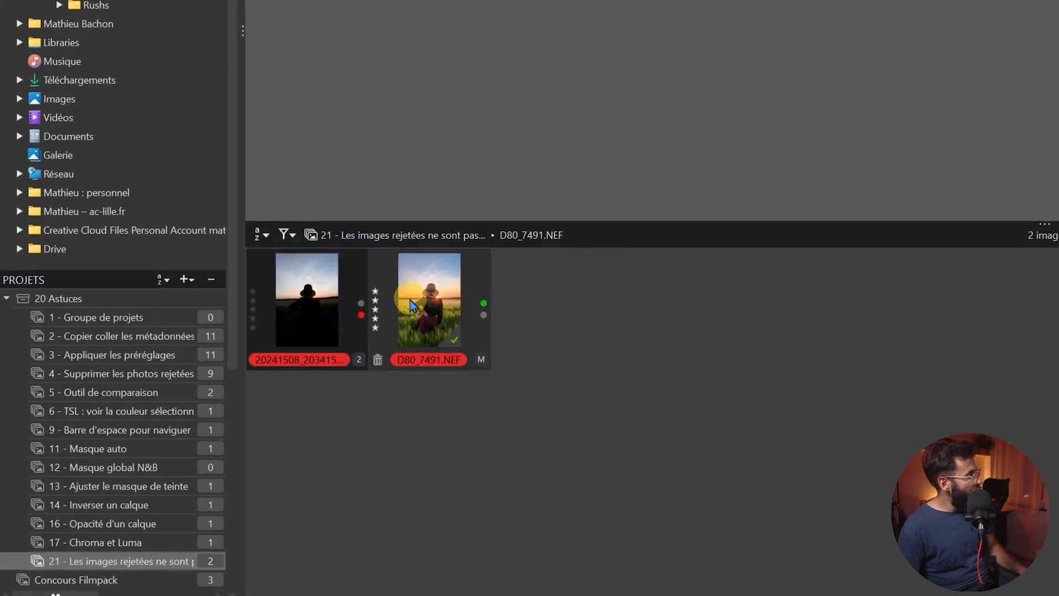
click(437, 294)
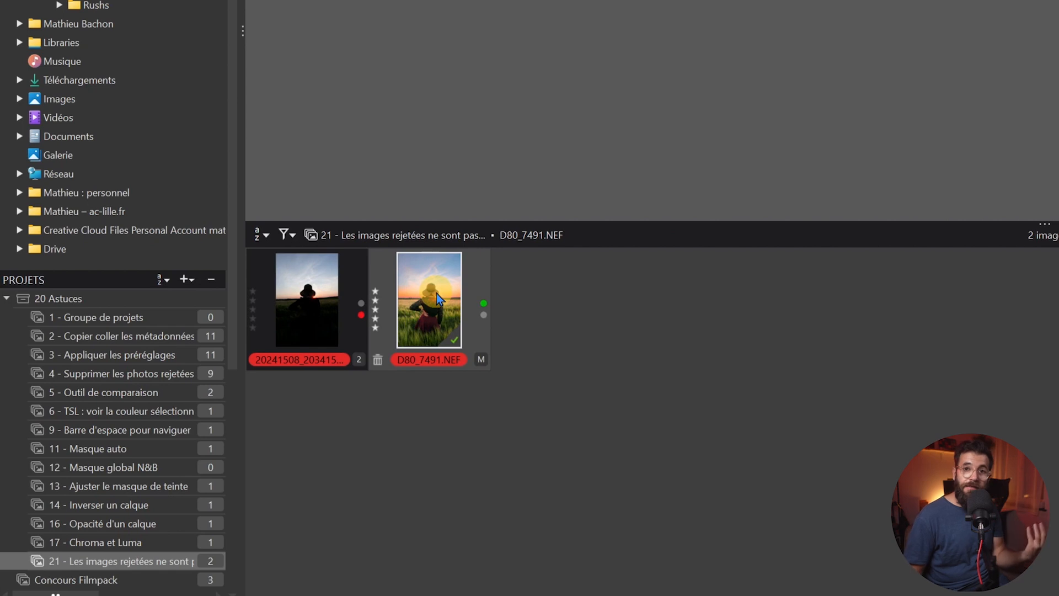
click(300, 307)
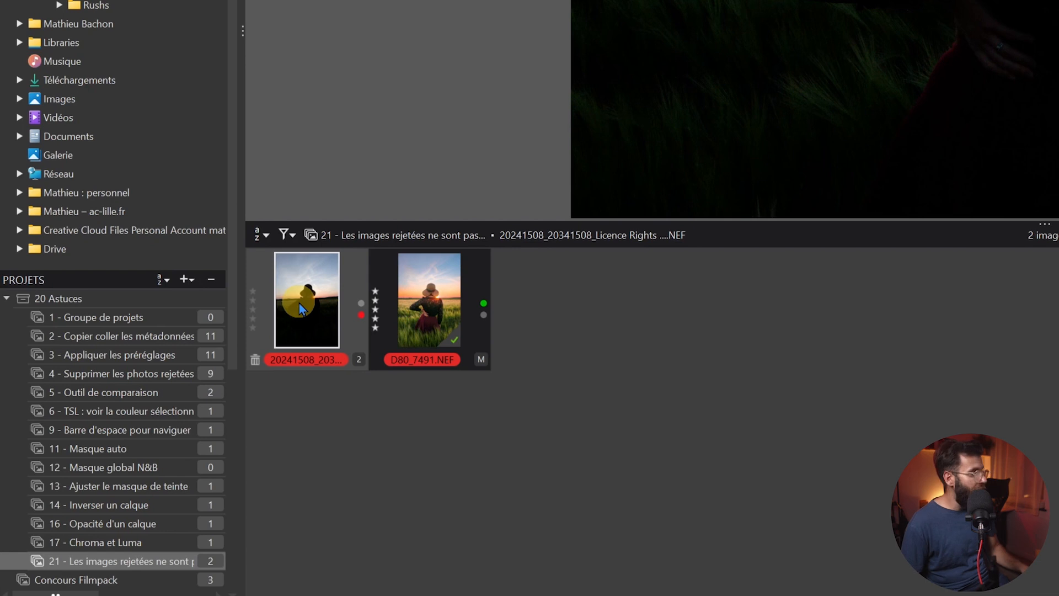
ctrl+click(447, 311)
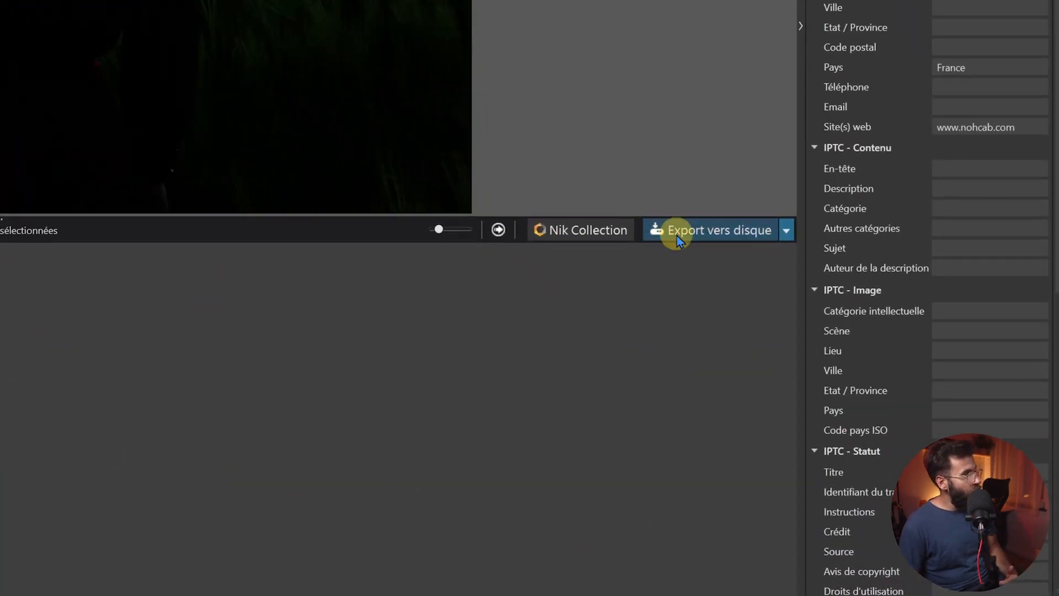
click(683, 231)
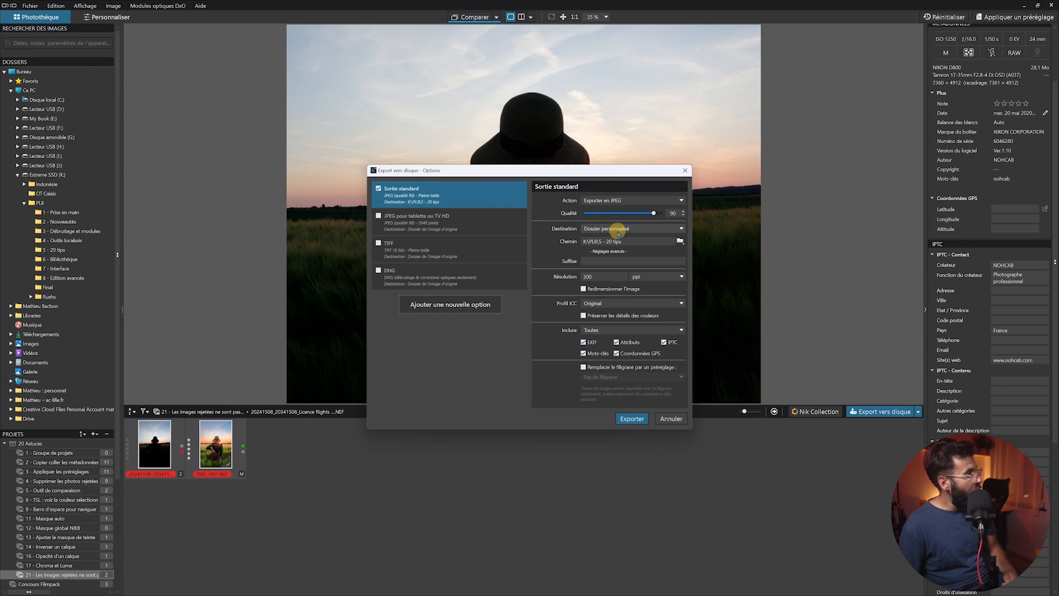
click(632, 418)
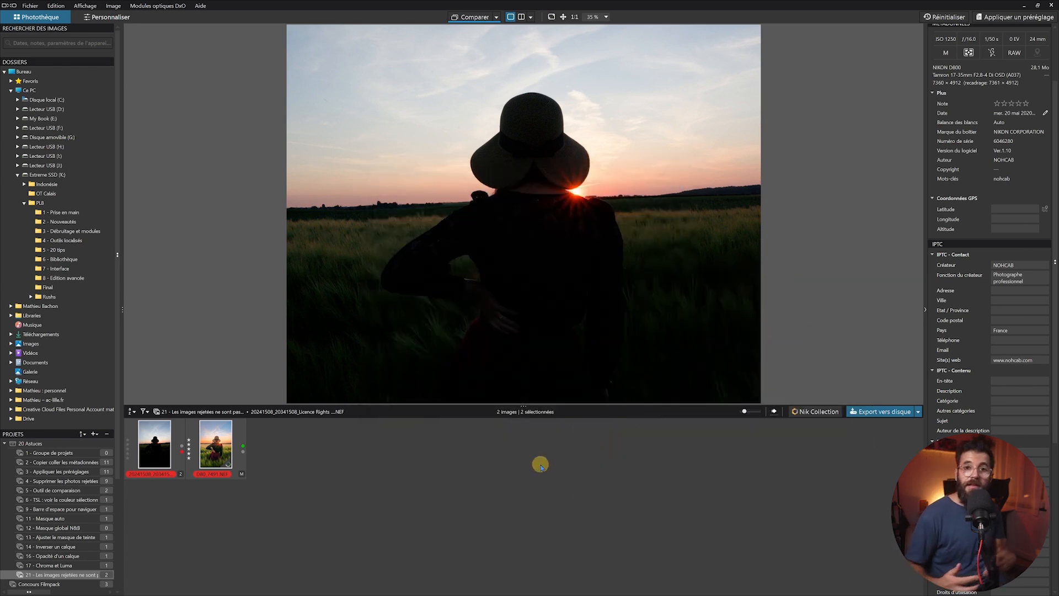
Switch to File Explorer and check the export folder "5 - 20 tips".
mouse_move(467, 593)
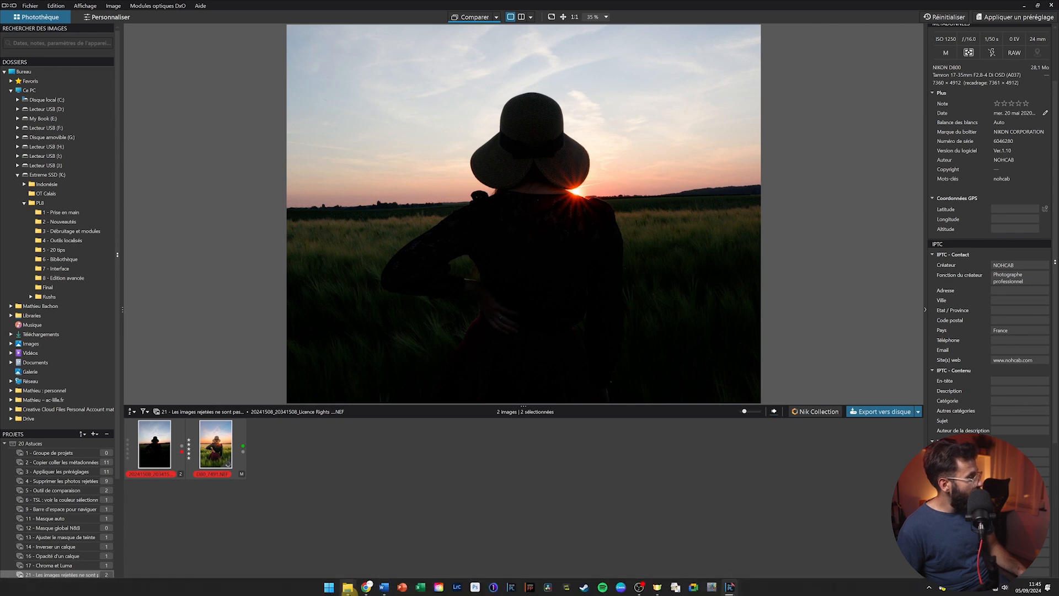
click(324, 546)
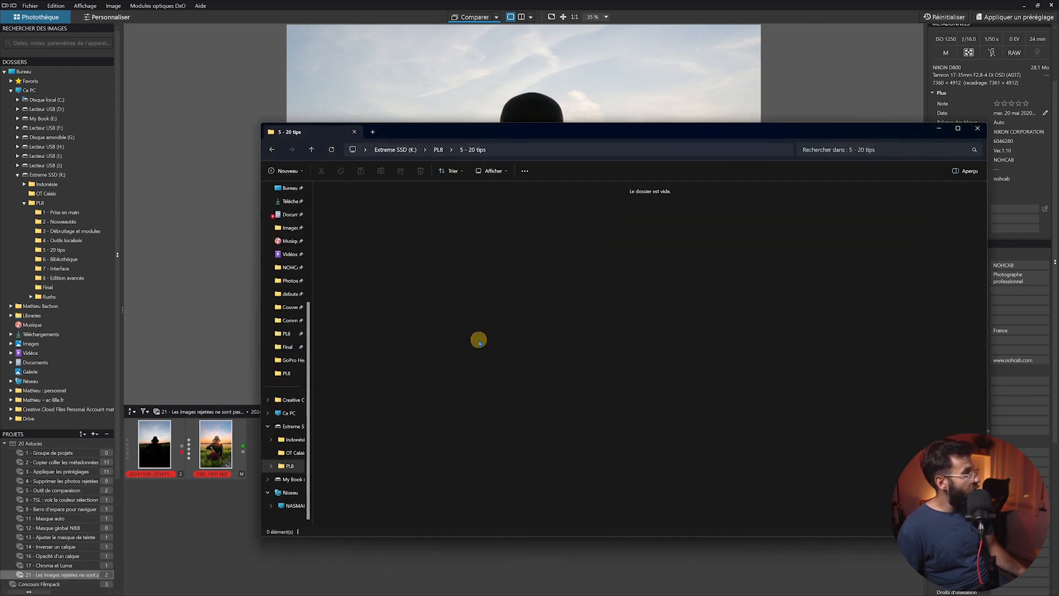